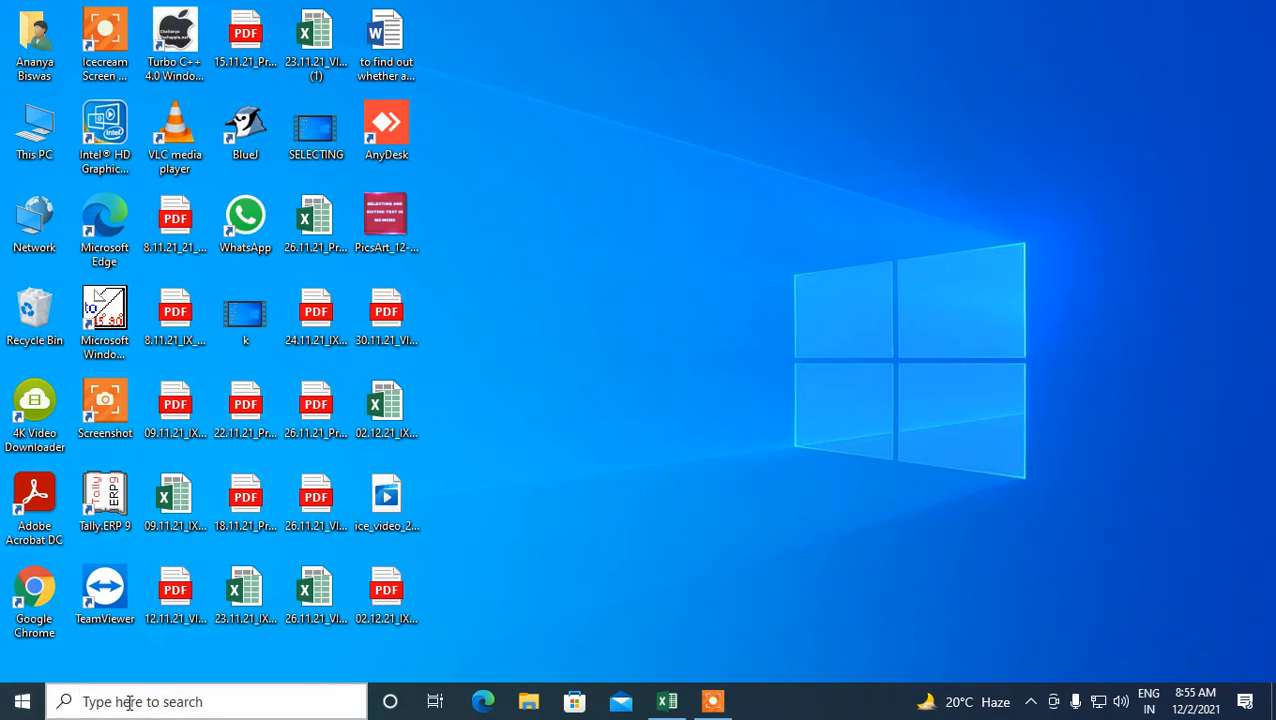
# - Launch Word 2013 from the Windows search and open a blank document
pyautogui.click(150, 698)
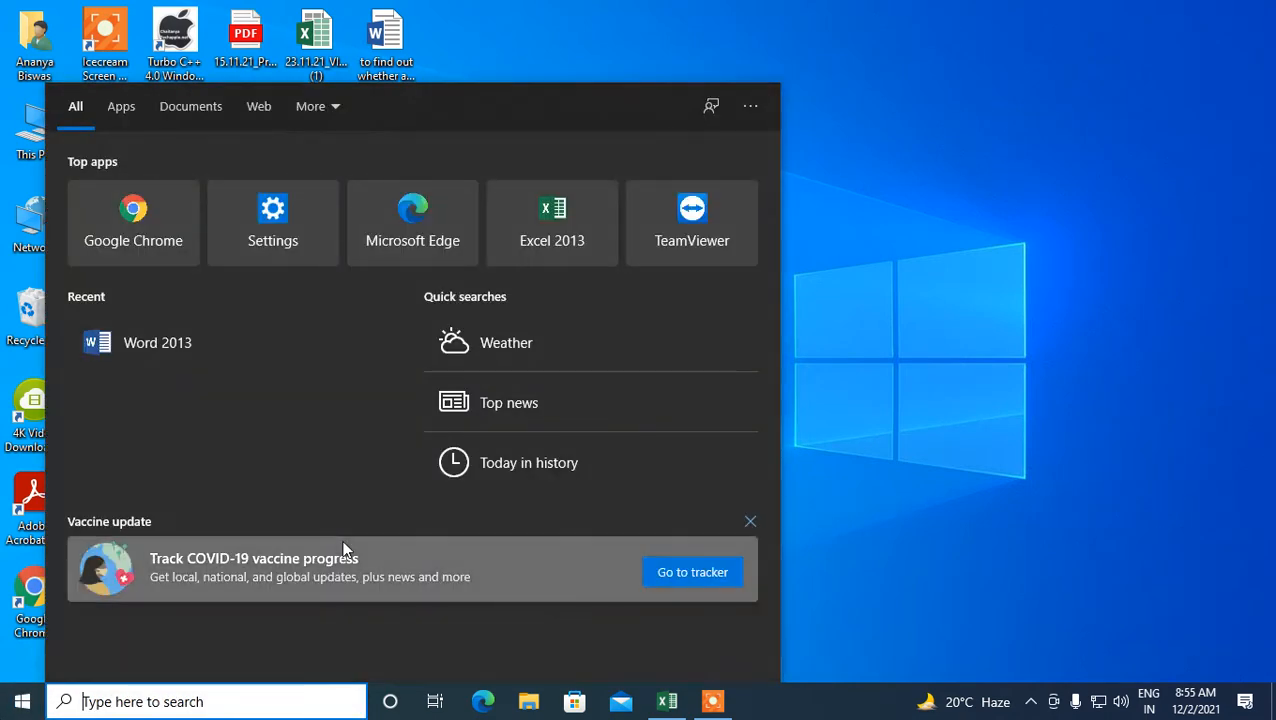
pyautogui.write('w')
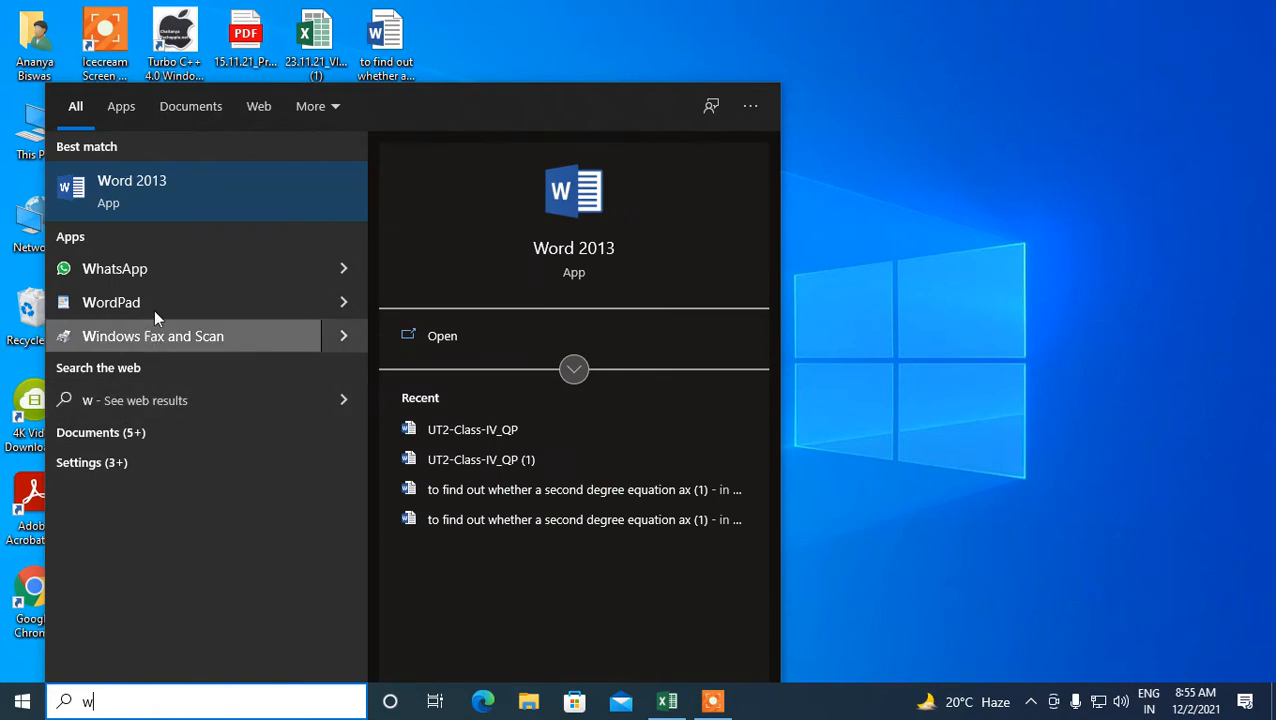
pyautogui.click(160, 186)
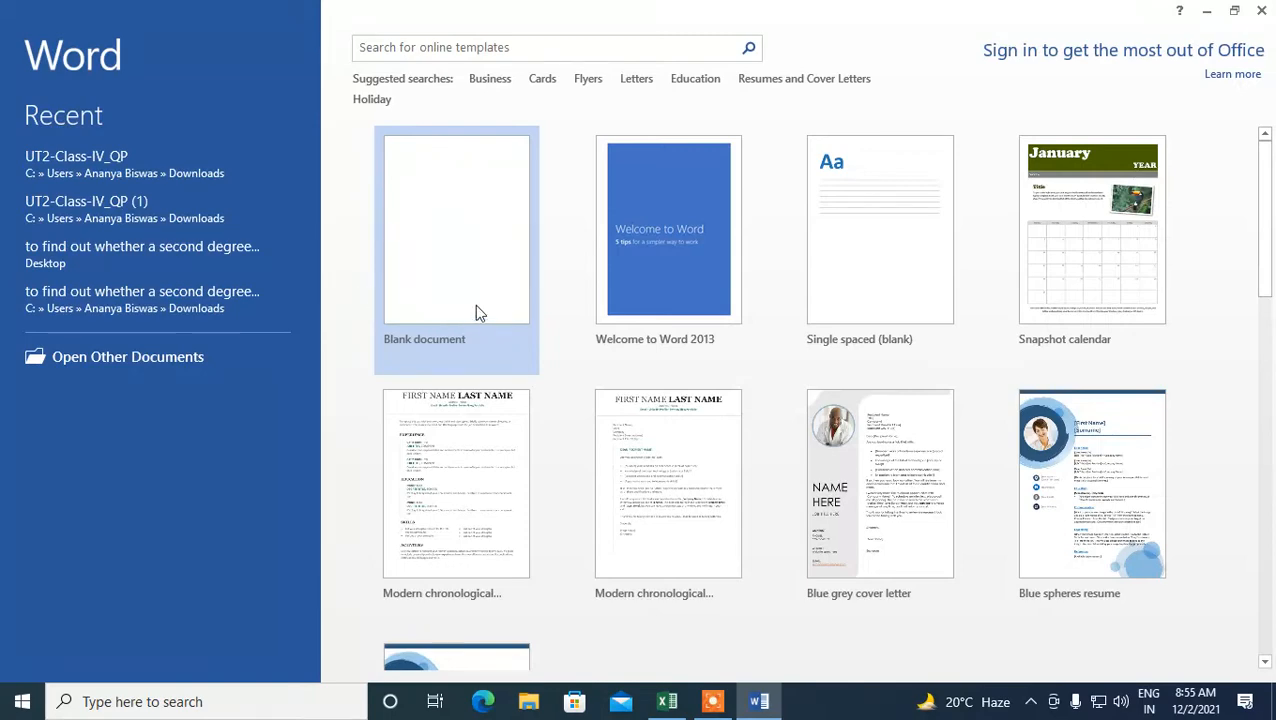
pyautogui.click(480, 310)
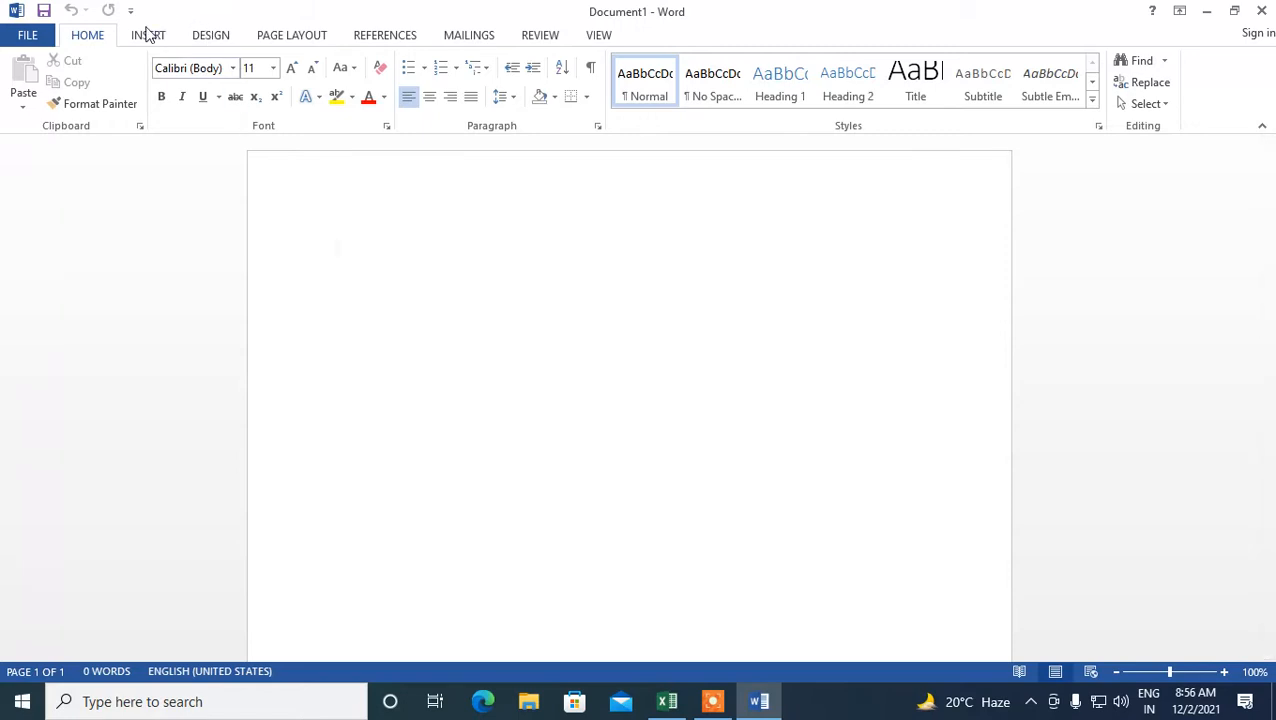
# - Collapse the ribbon and browse the Table insertion options without inserting a table
pyautogui.click(147, 35)
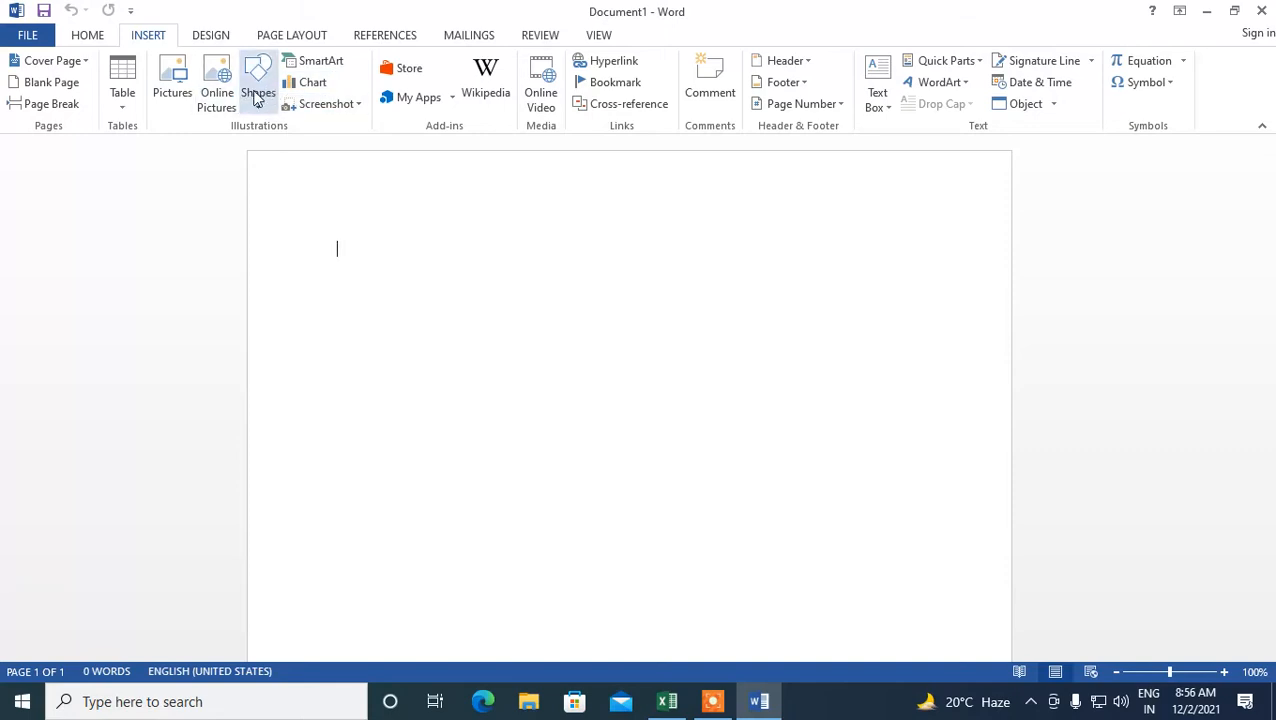
pyautogui.doubleClick(153, 38)
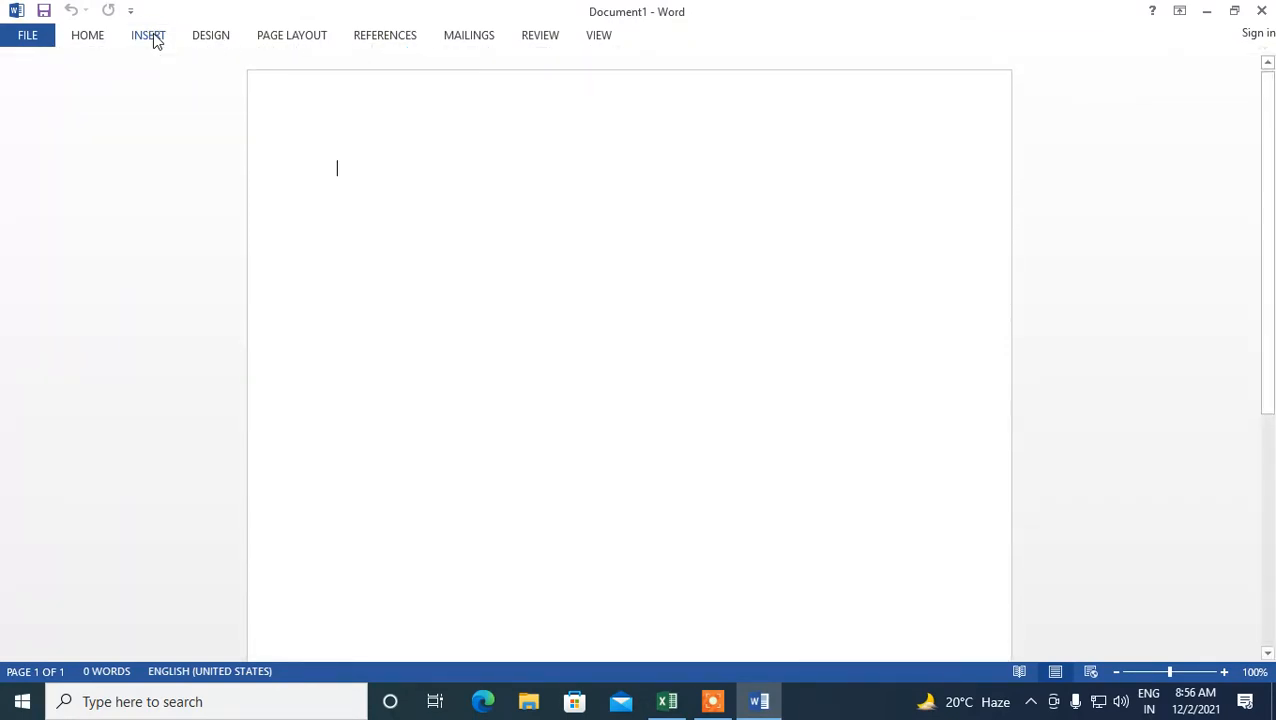
pyautogui.click(155, 40)
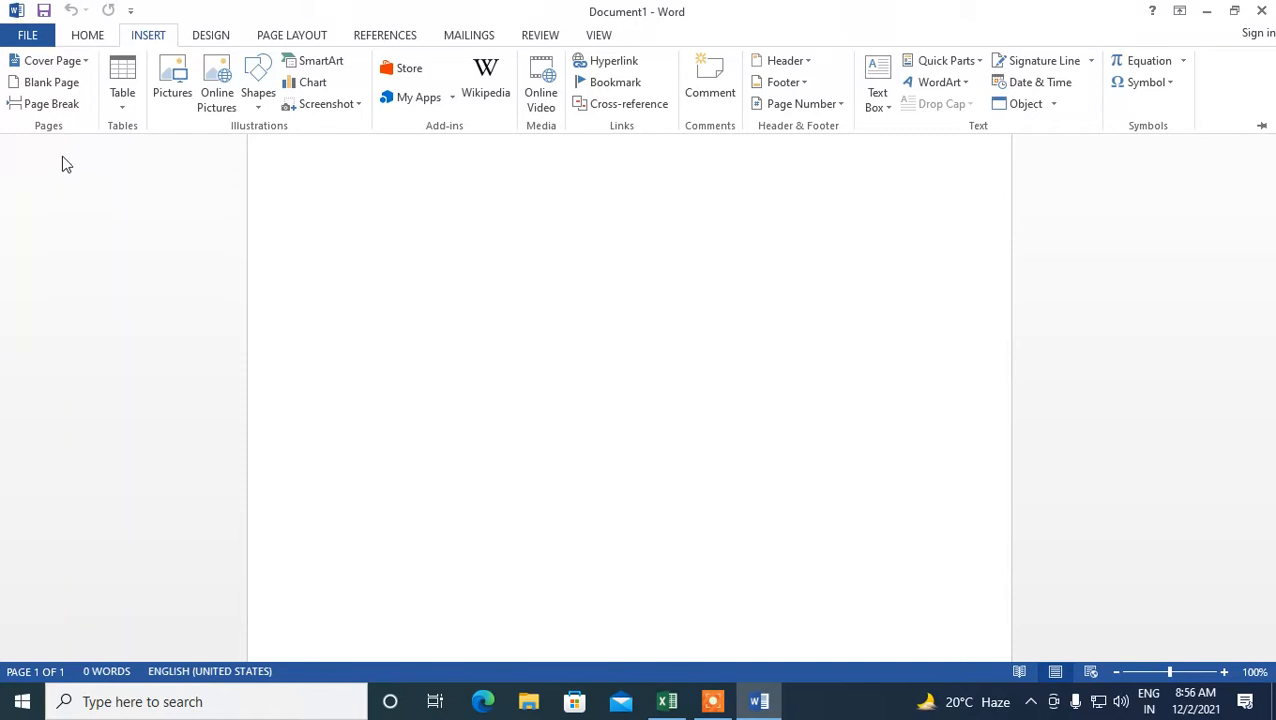
pyautogui.click(125, 110)
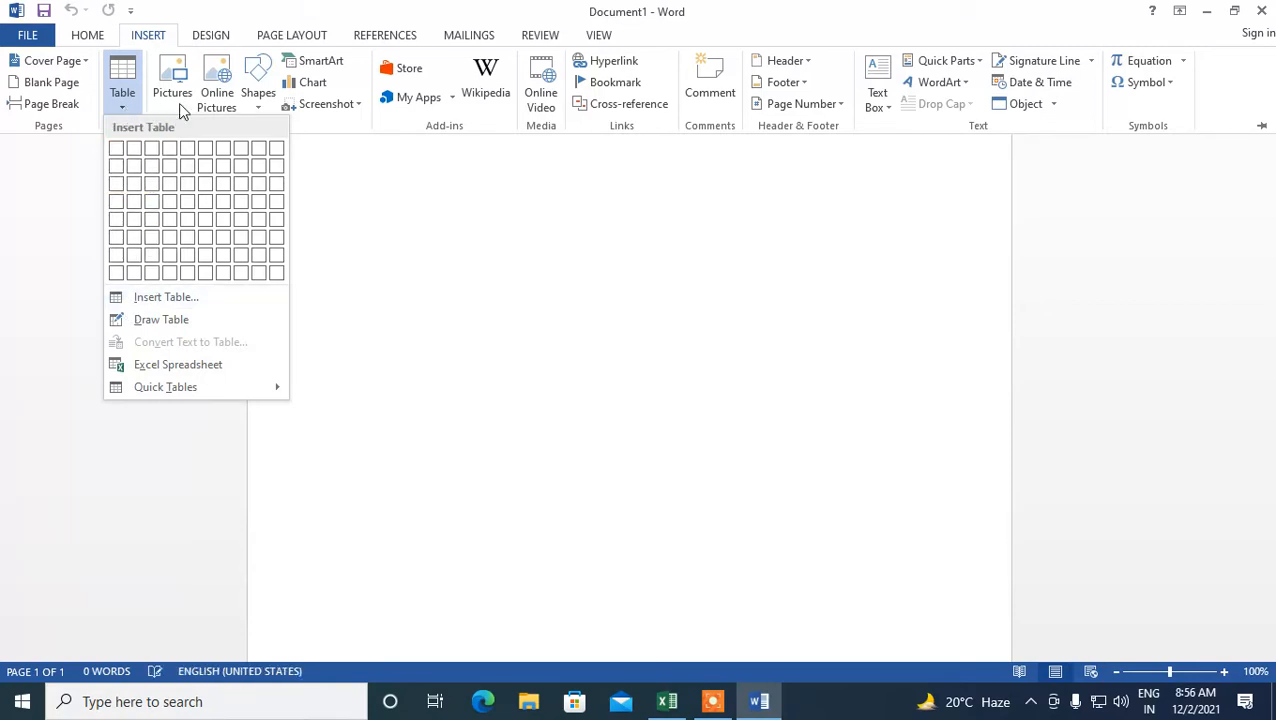
pyautogui.click(338, 200)
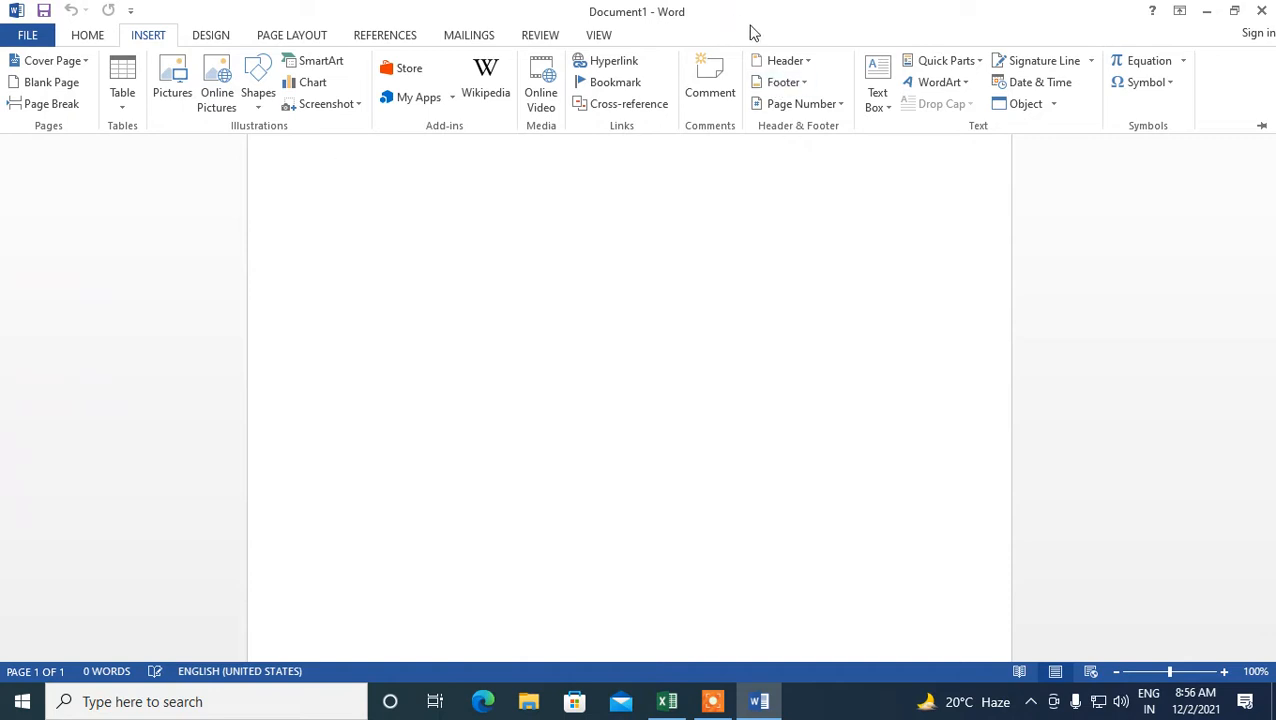
# - Browse the built-in Header and Footer galleries without choosing a design
pyautogui.click(805, 61)
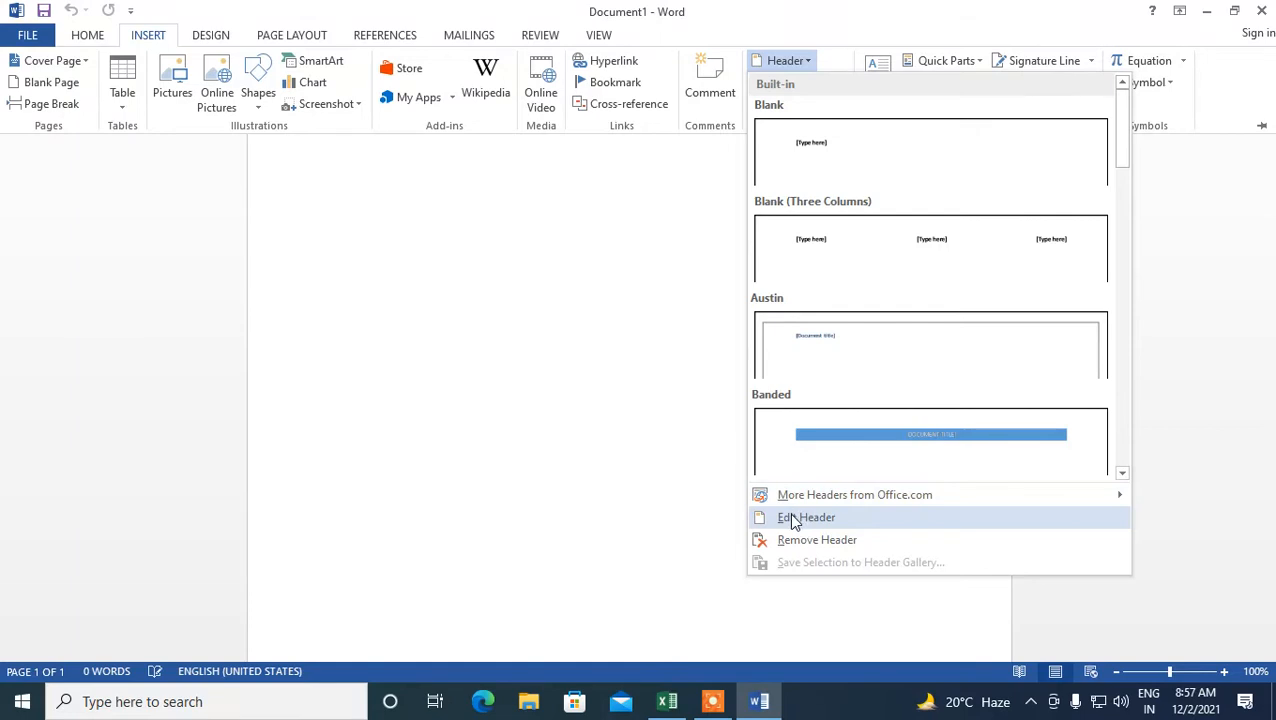
pyautogui.click(660, 380)
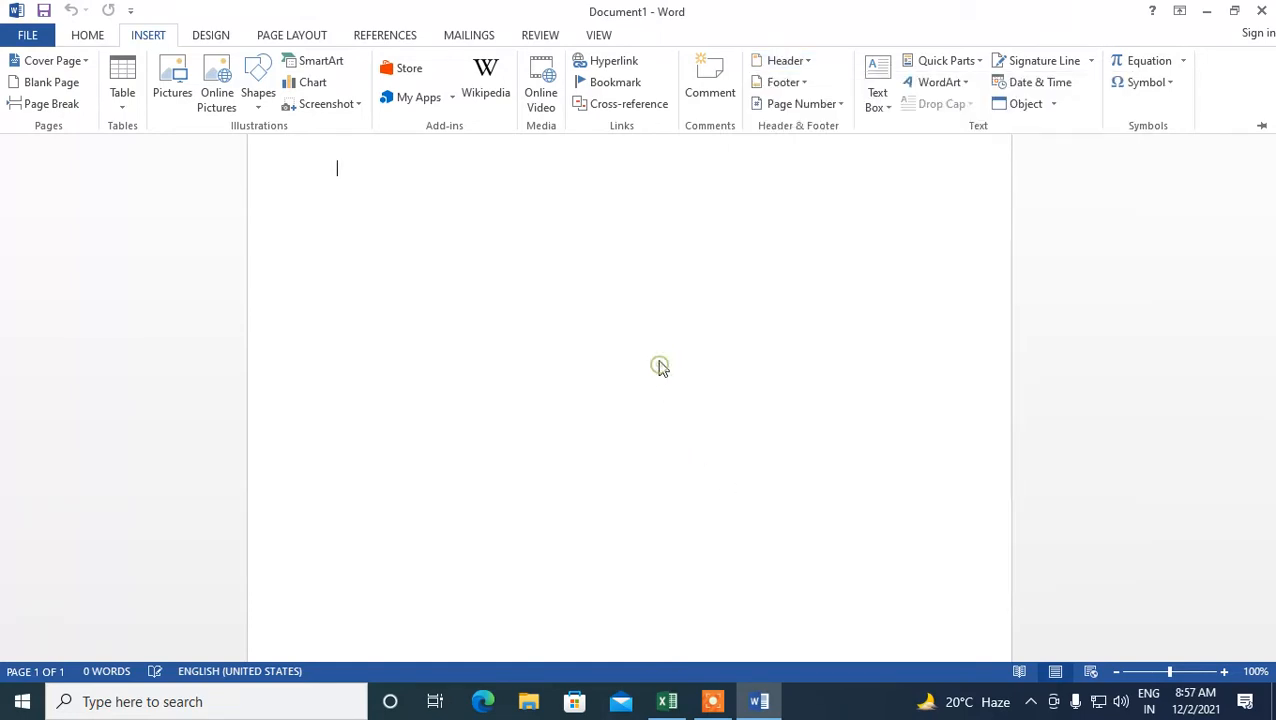
pyautogui.click(804, 84)
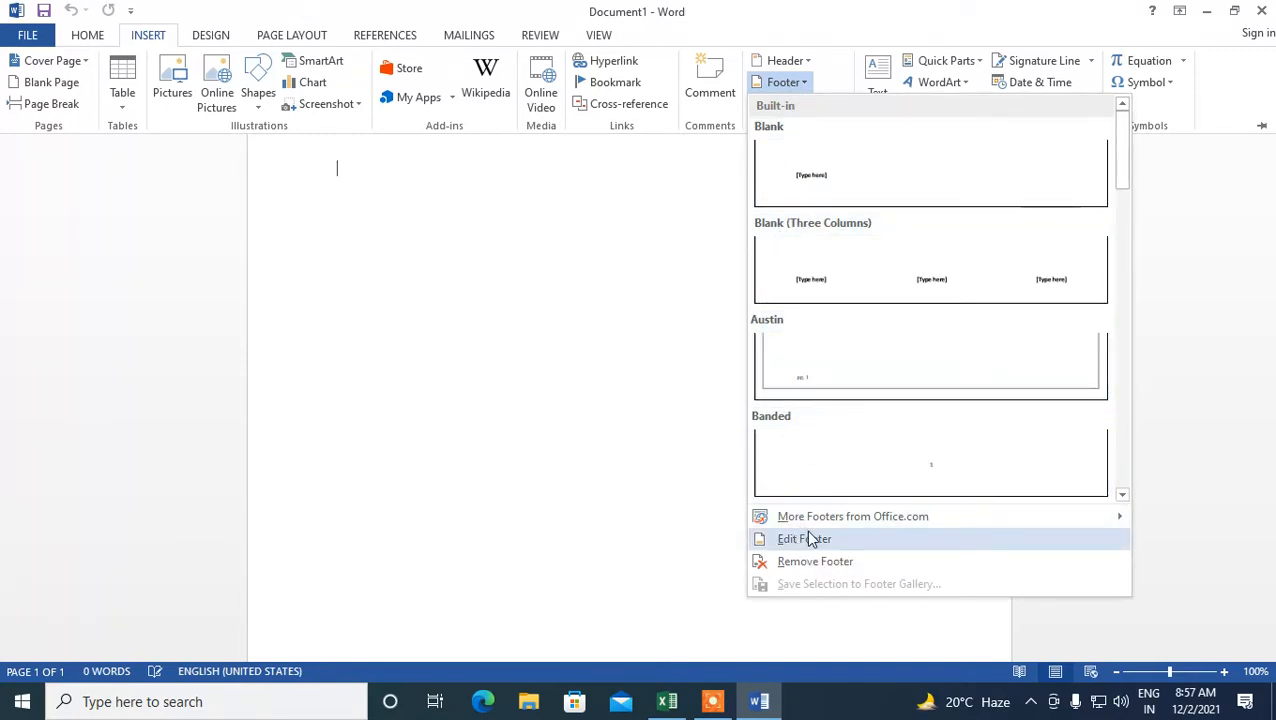
pyautogui.click(675, 400)
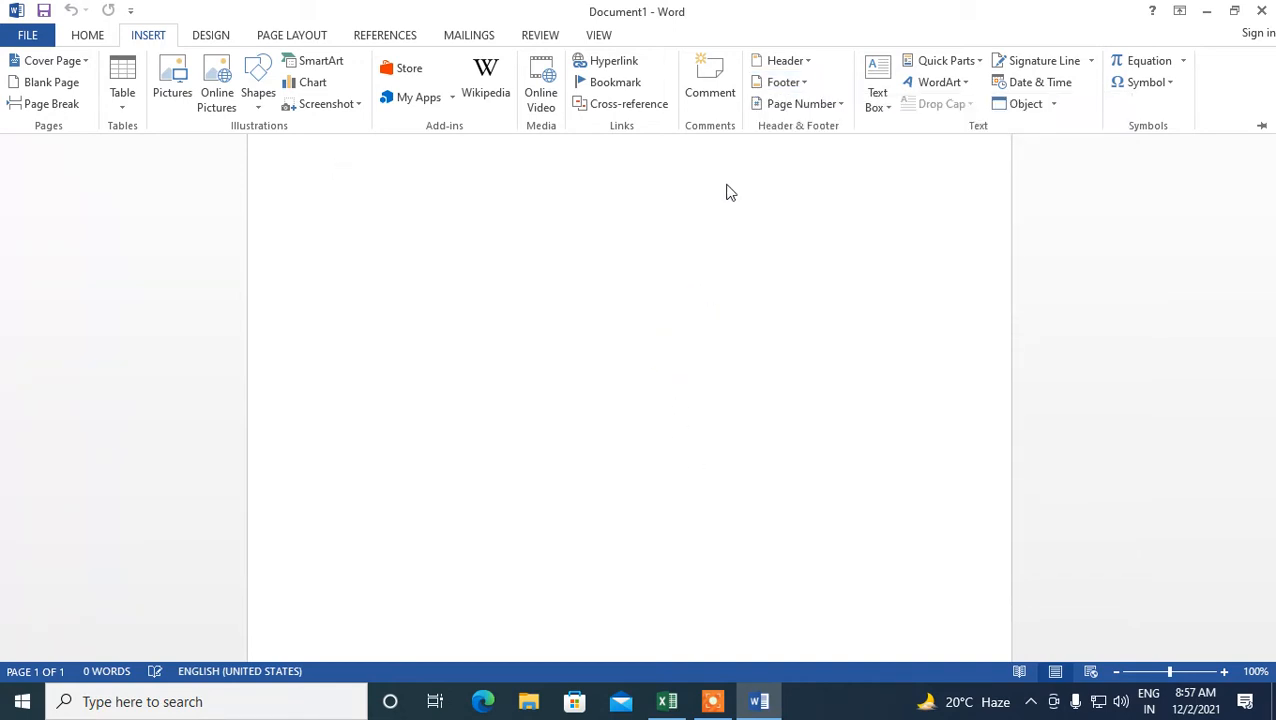
# - Insert an Accent Bar, Left page number in the page margin
pyautogui.click(842, 108)
pyautogui.moveTo(833, 130)
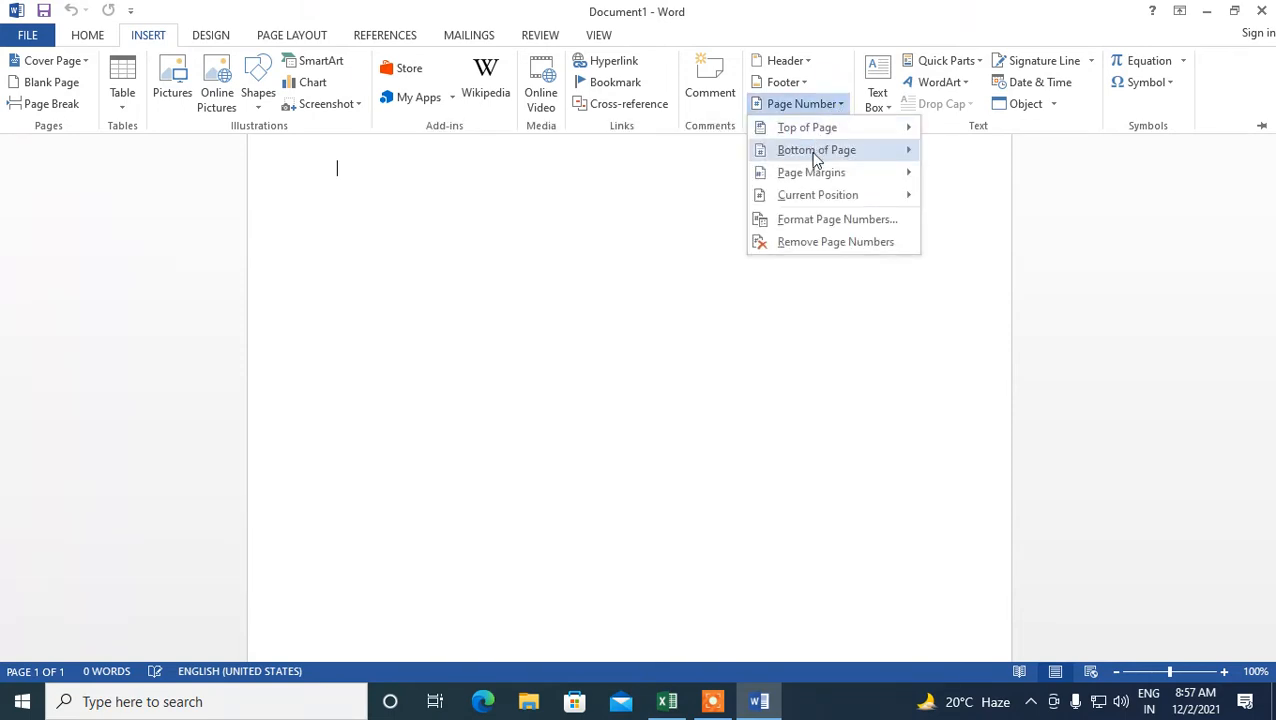
pyautogui.moveTo(824, 176)
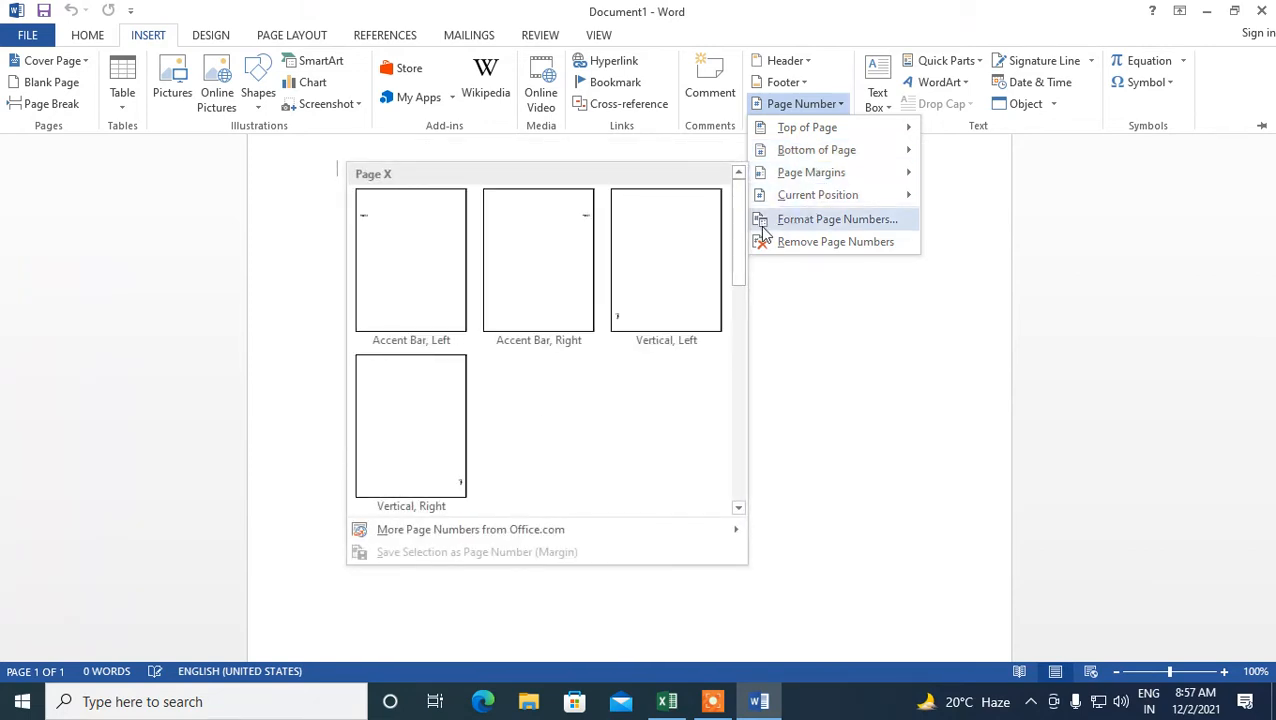
pyautogui.click(411, 288)
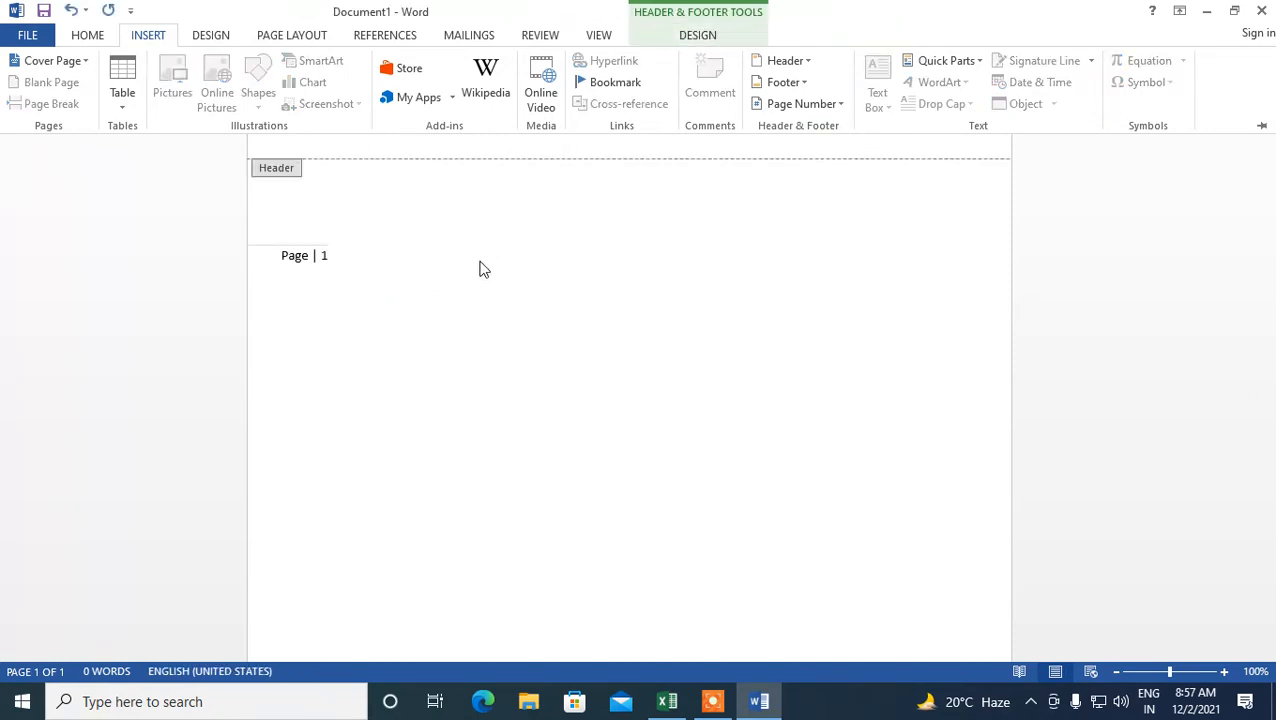
# - Select the margin page number box and delete it
pyautogui.click(441, 320)
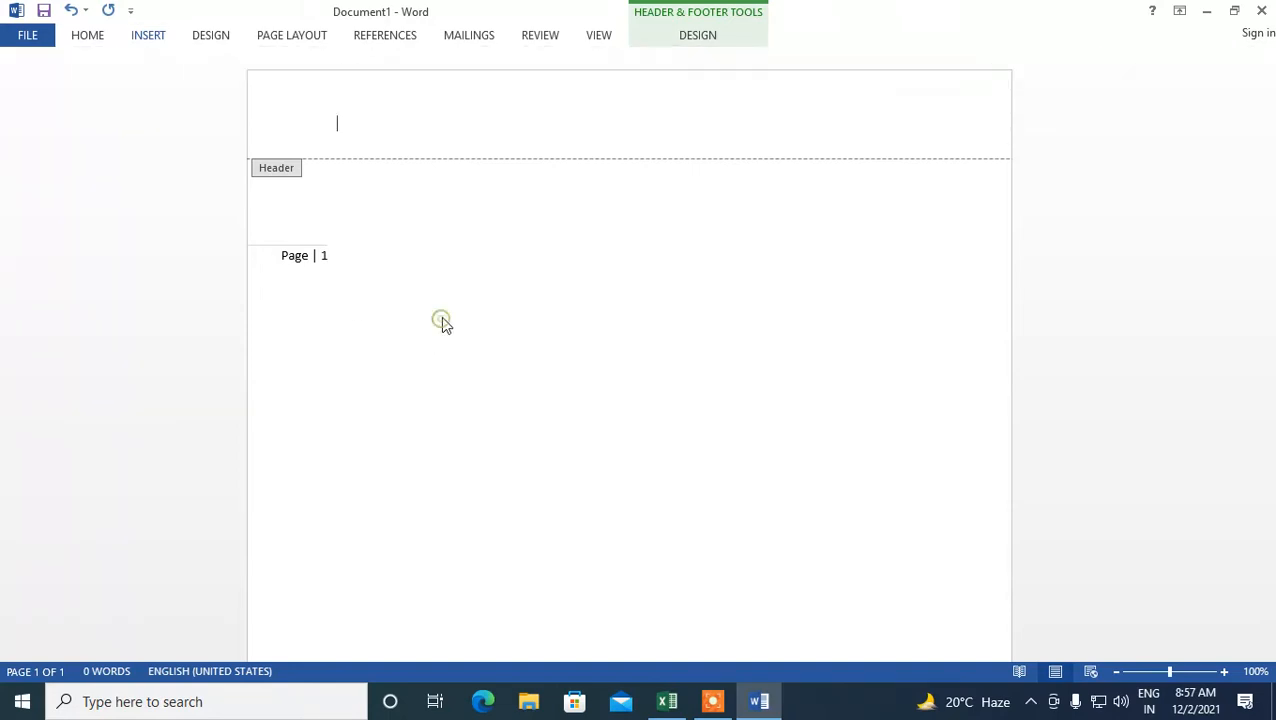
pyautogui.click(328, 257)
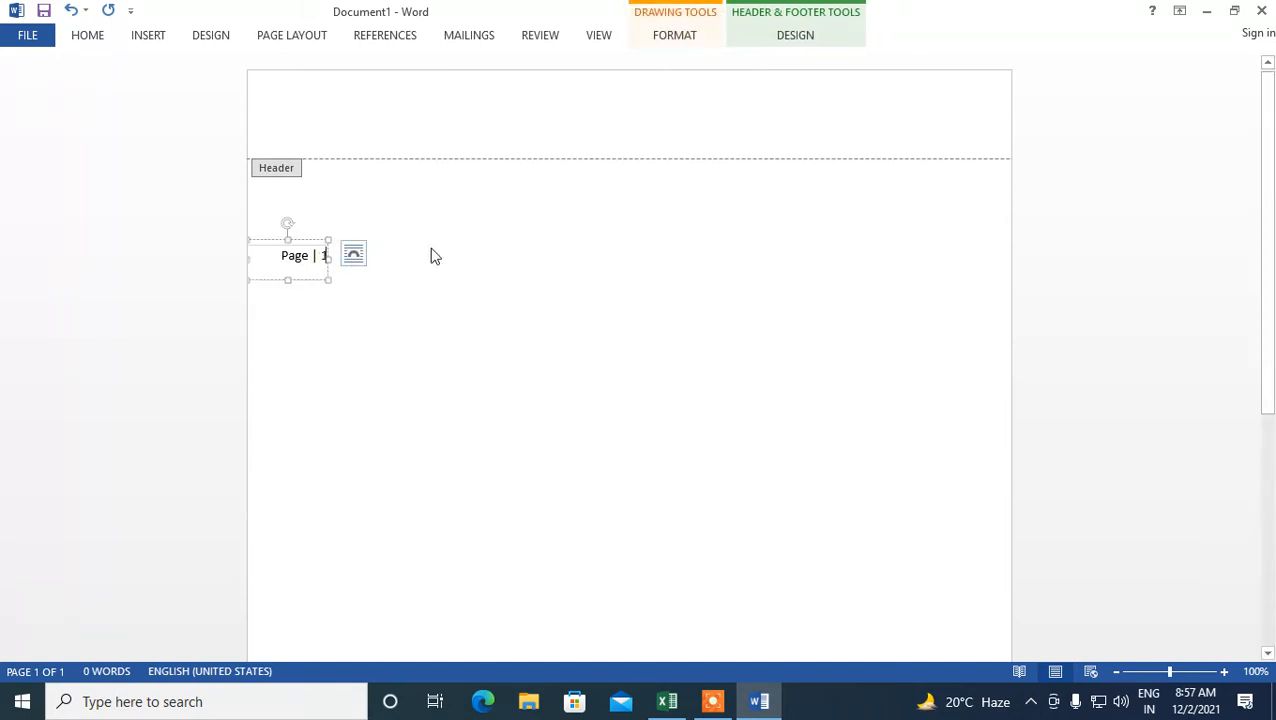
pyautogui.rightClick(329, 240)
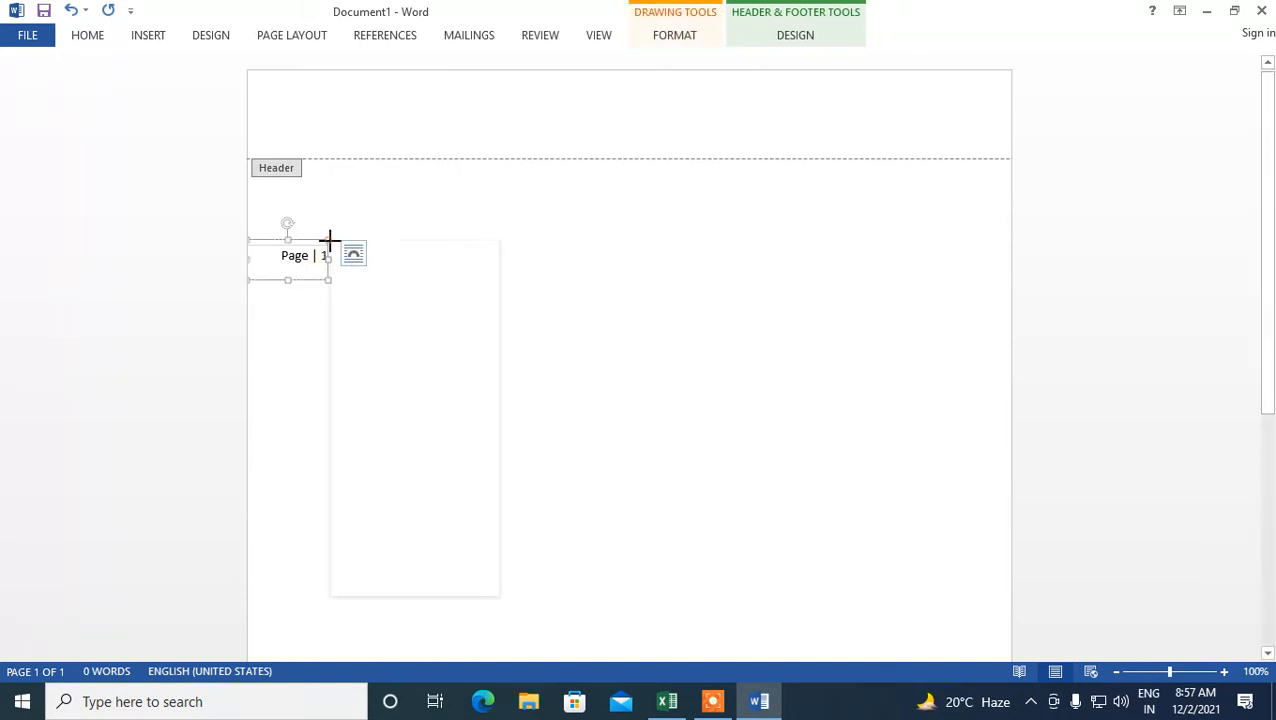
pyautogui.click(368, 253)
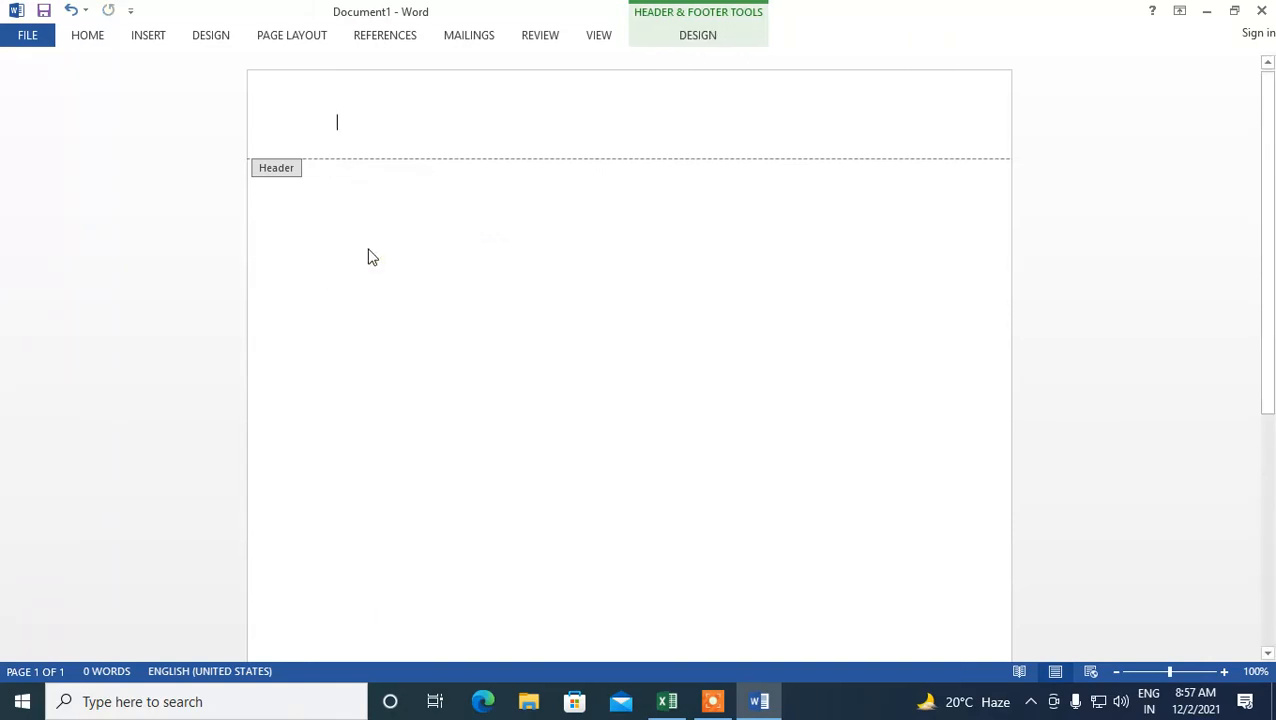
# - Open the header and footer design options and examine the header and footer areas of the page
pyautogui.click(695, 40)
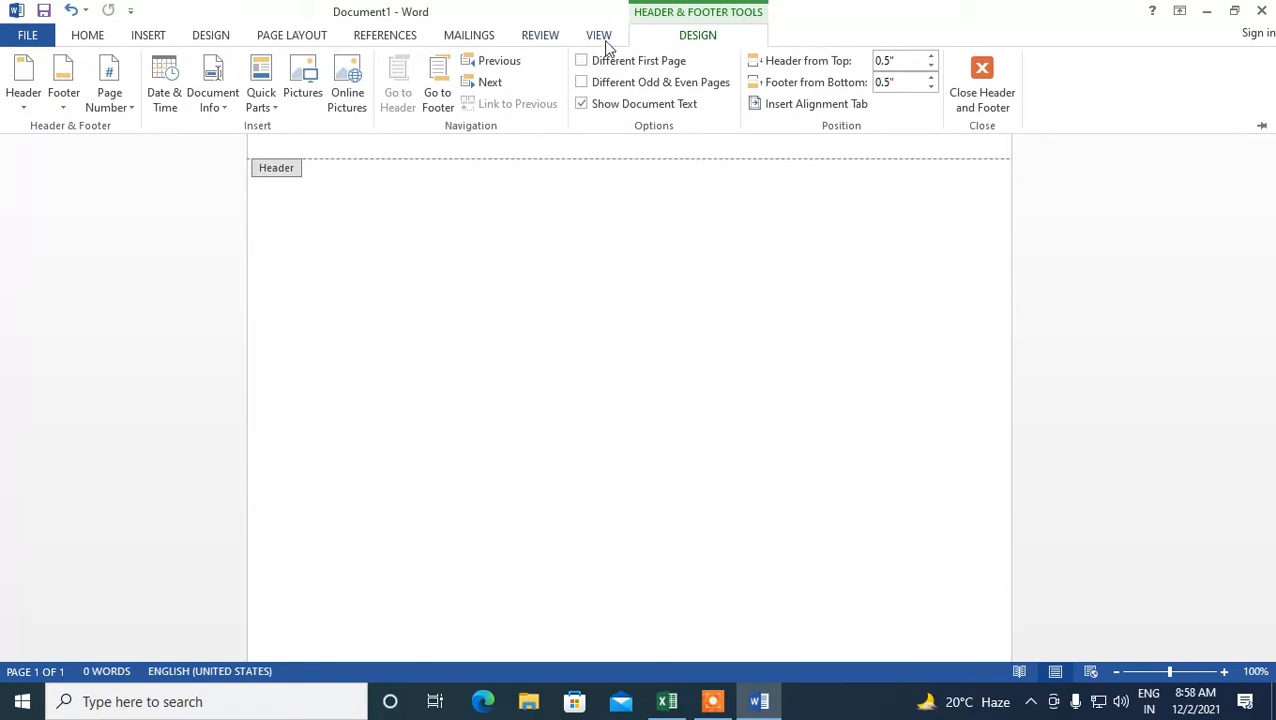
pyautogui.click(625, 190)
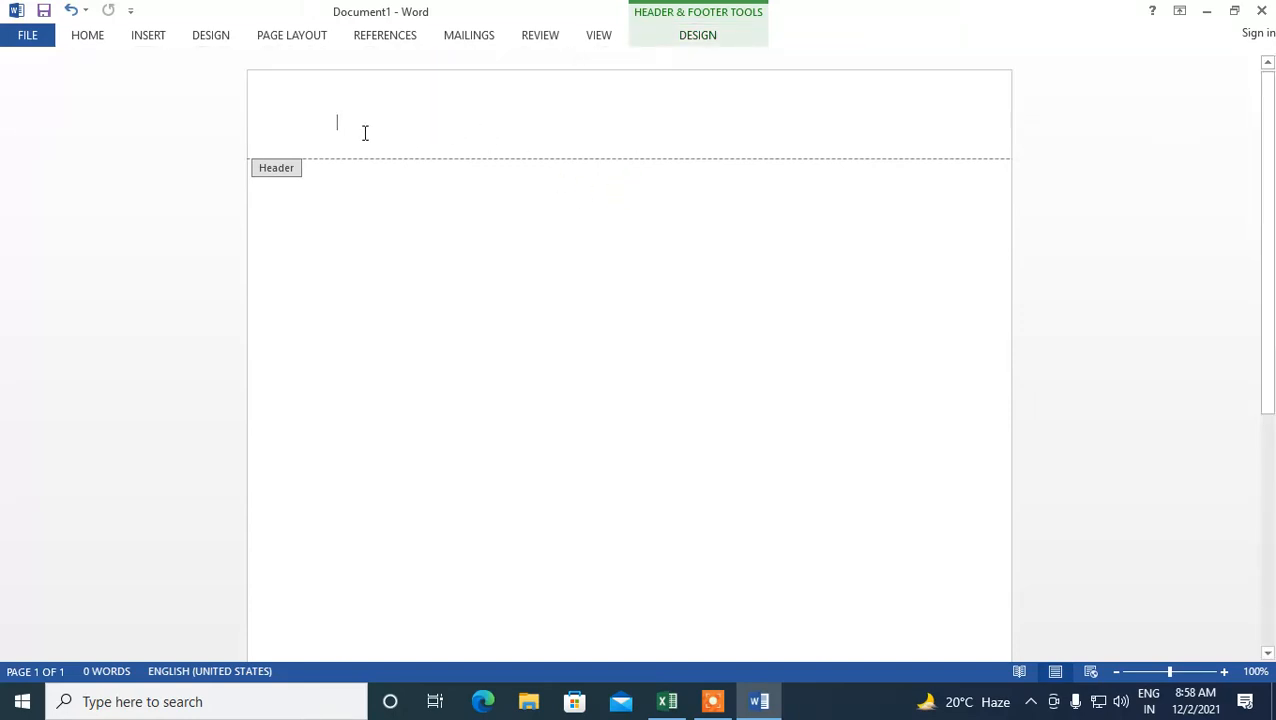
pyautogui.scroll(-7, 512, 224)
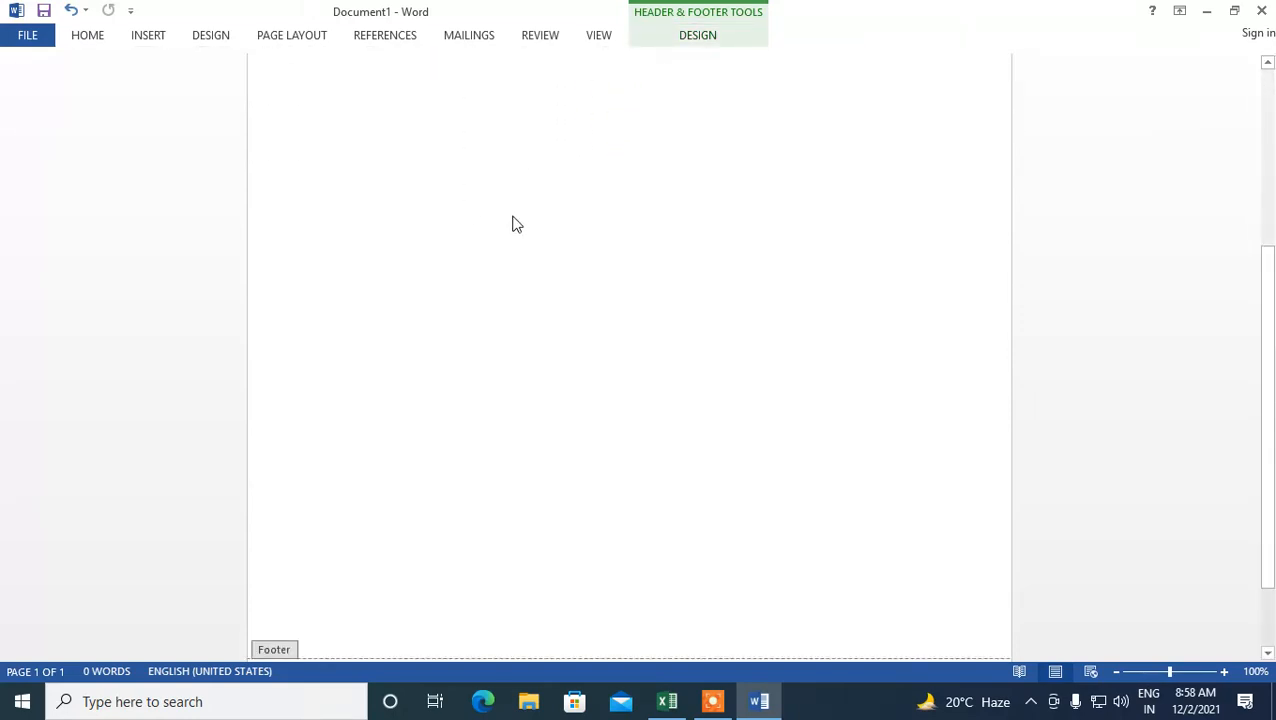
pyautogui.click(306, 578)
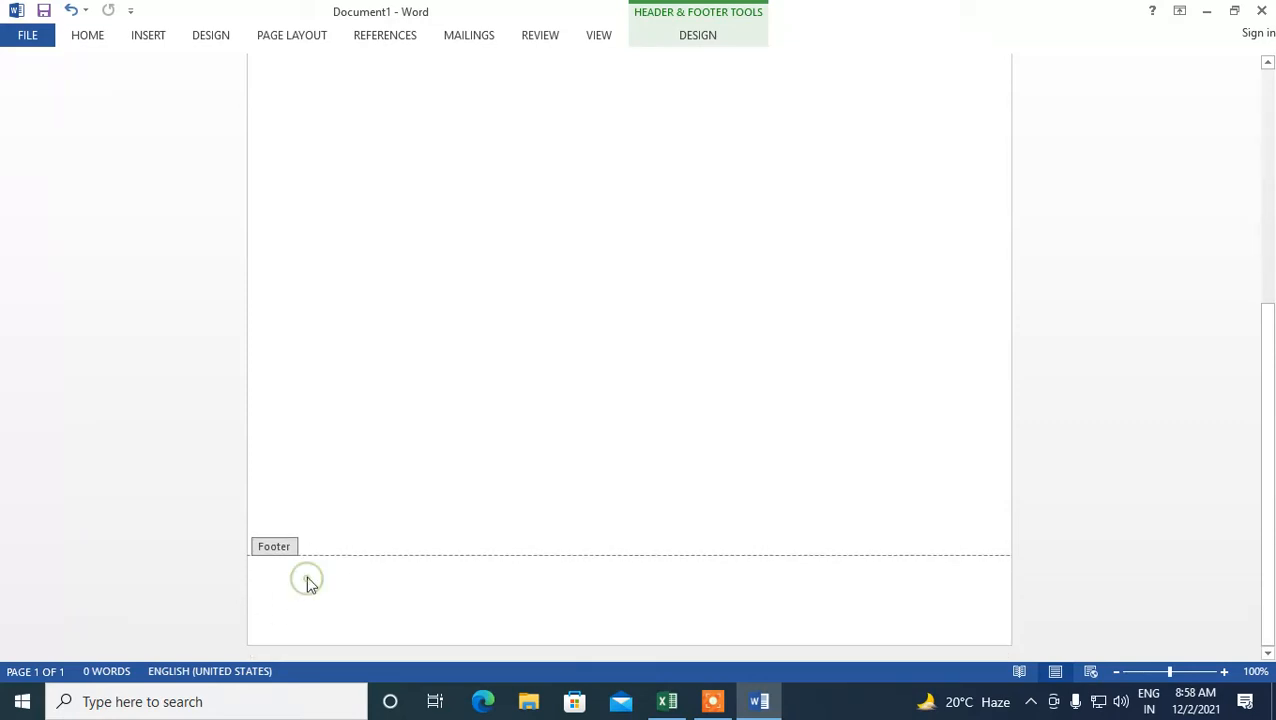
pyautogui.click(370, 586)
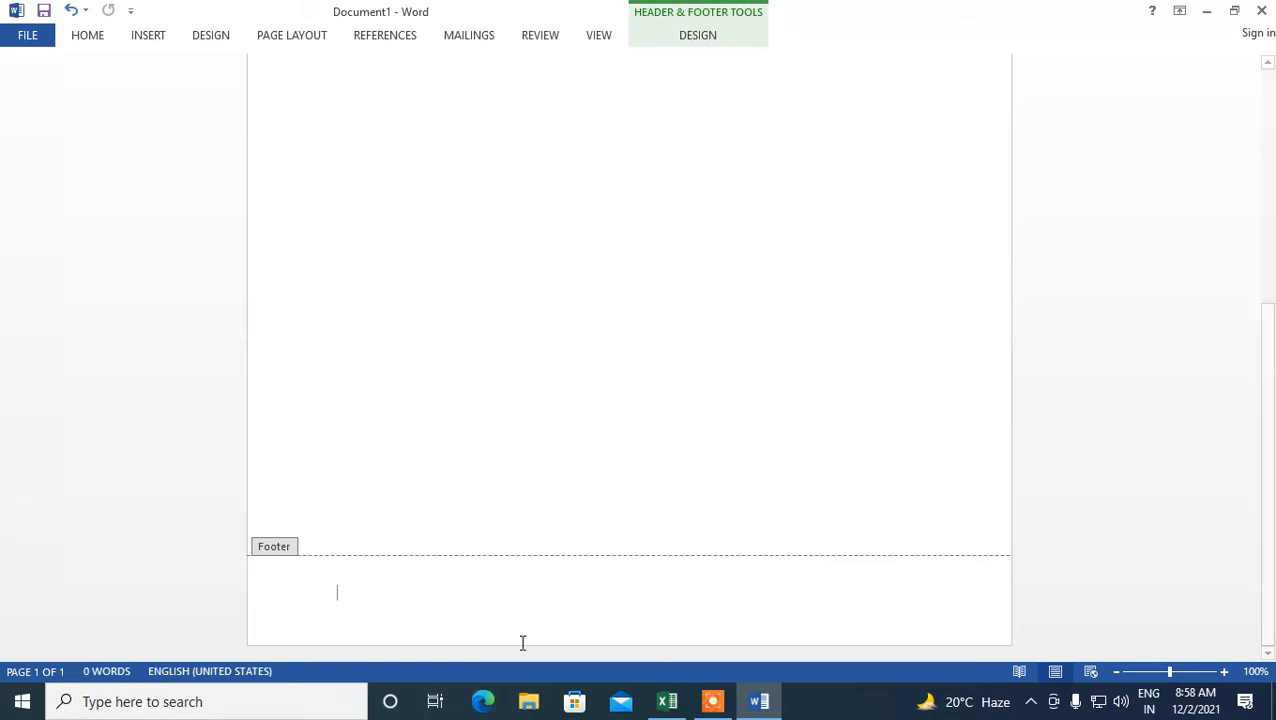
pyautogui.scroll(7, 564, 476)
pyautogui.scroll(2, 578, 467)
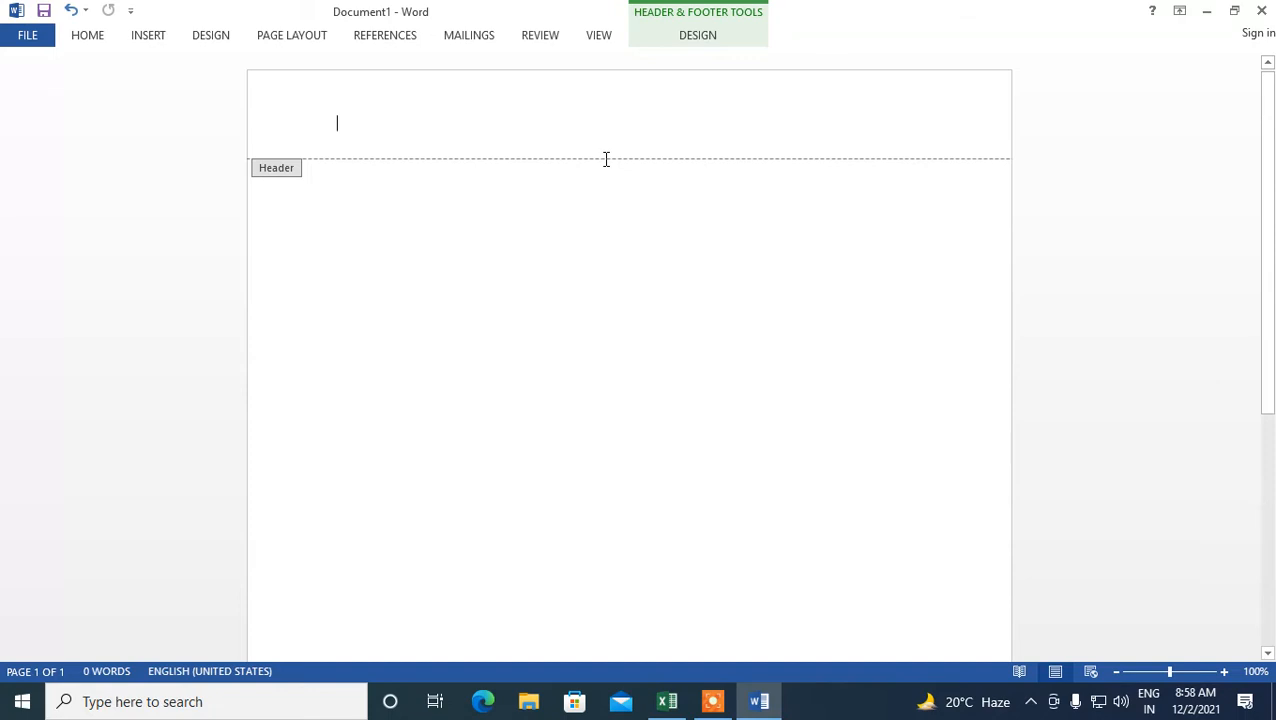
# - Type the letter M in the header and select it
pyautogui.write('m')
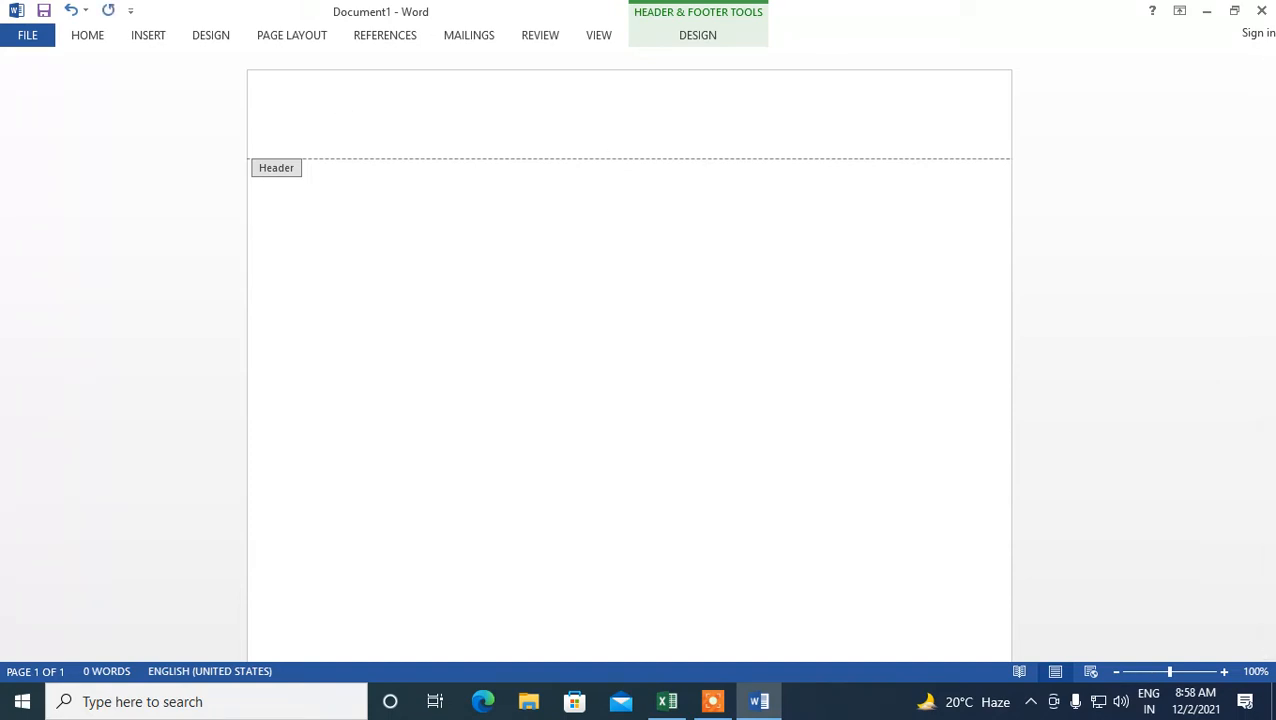
pyautogui.write('M')
pyautogui.click(286, 135)
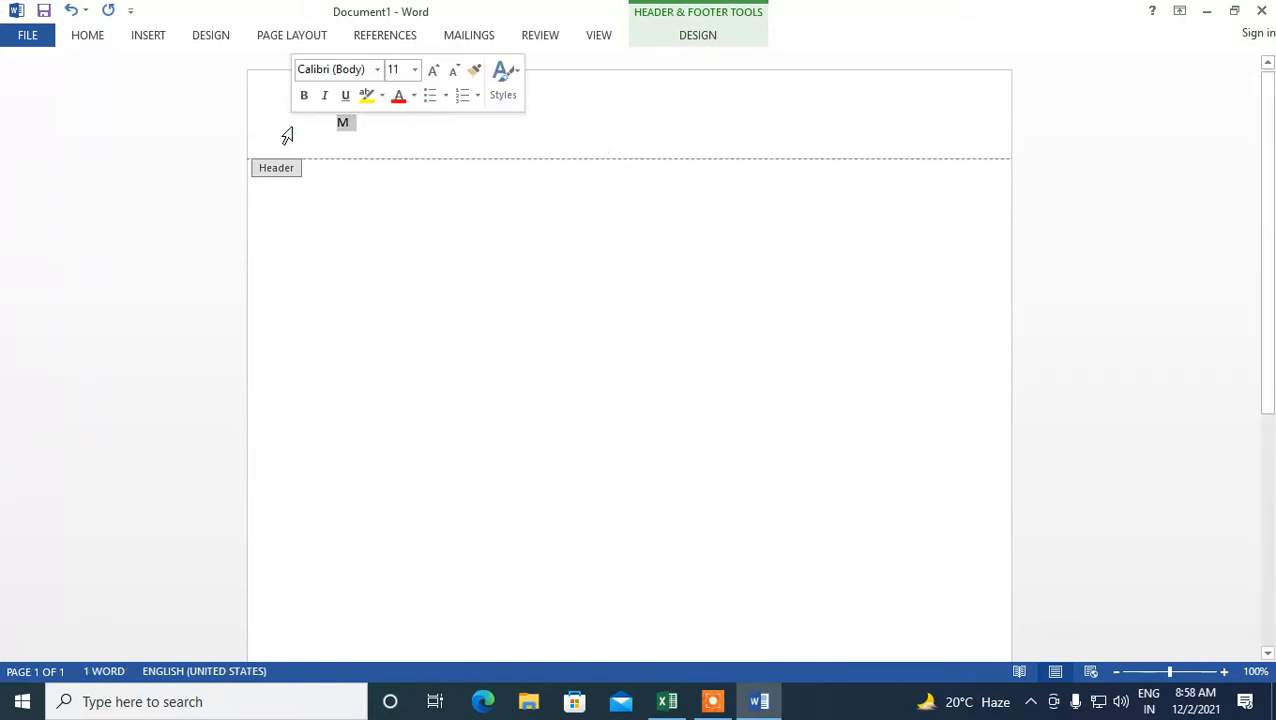
# - Enlarge the header letter M to 26 pt and color it red
pyautogui.click(431, 71)
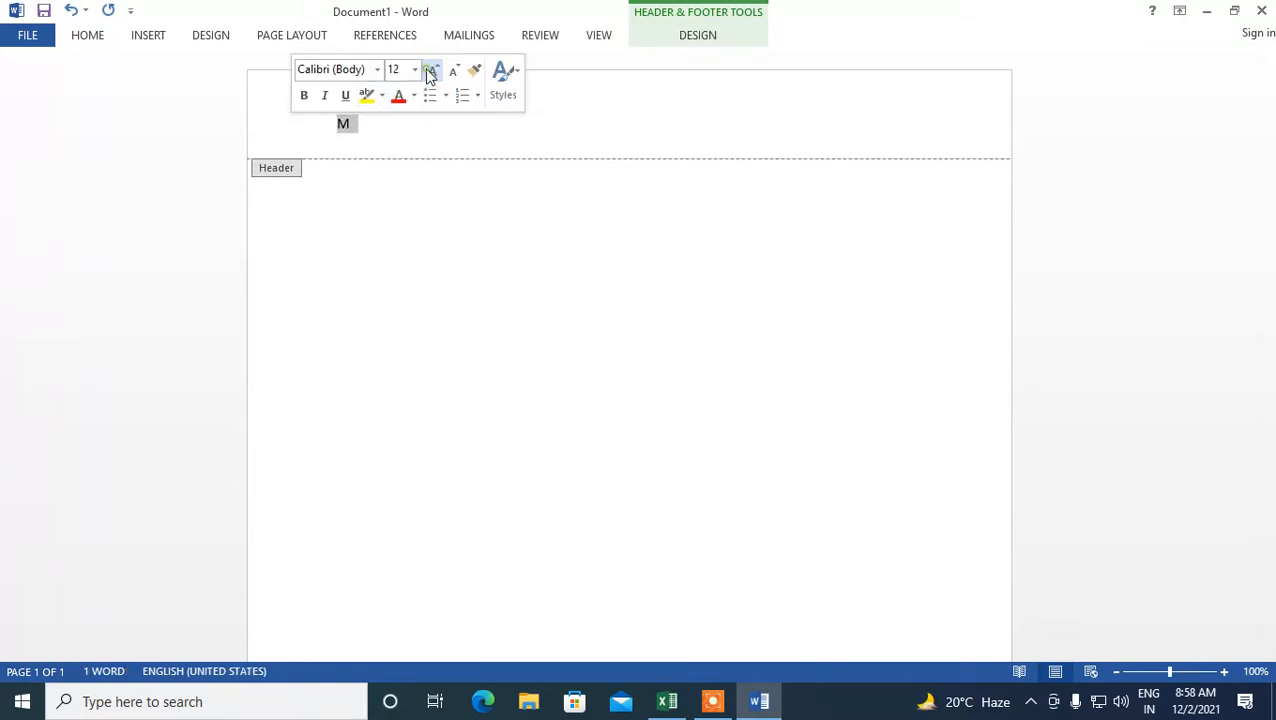
pyautogui.click(431, 71)
pyautogui.click(431, 71)
pyautogui.click(431, 71)
pyautogui.click(431, 71)
pyautogui.click(431, 71)
pyautogui.click(431, 71)
pyautogui.click(431, 71)
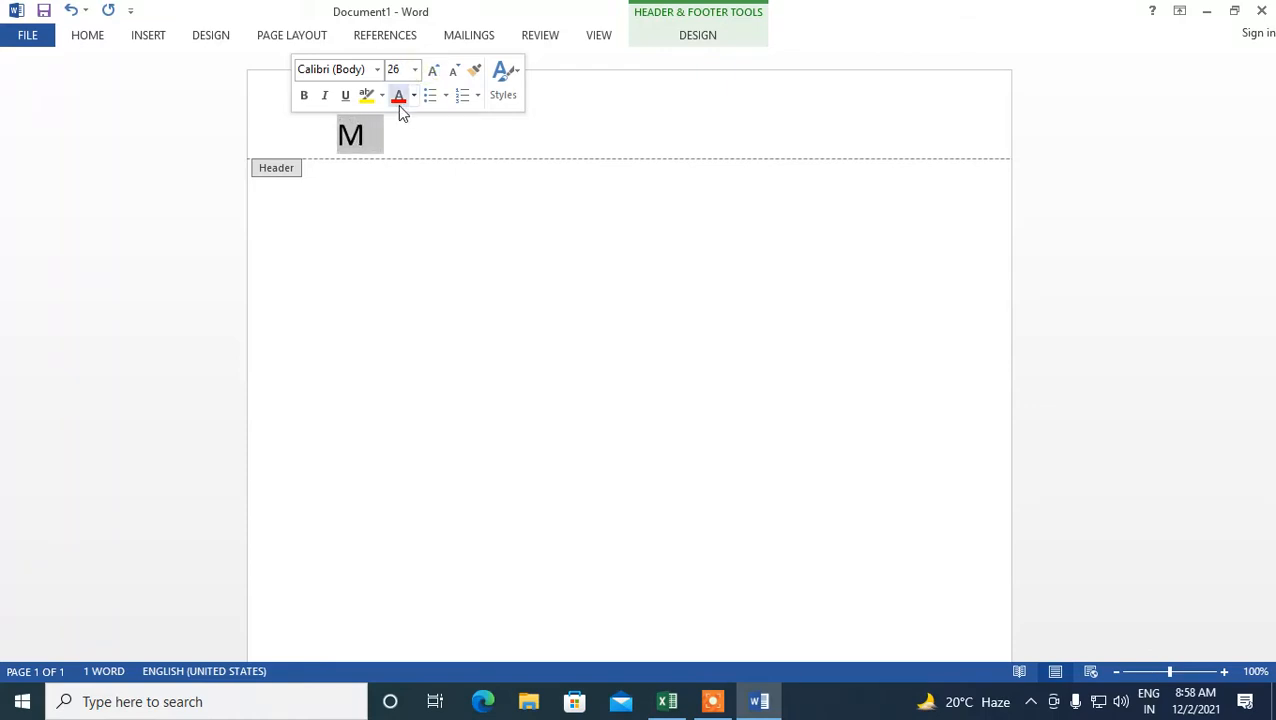
pyautogui.click(399, 100)
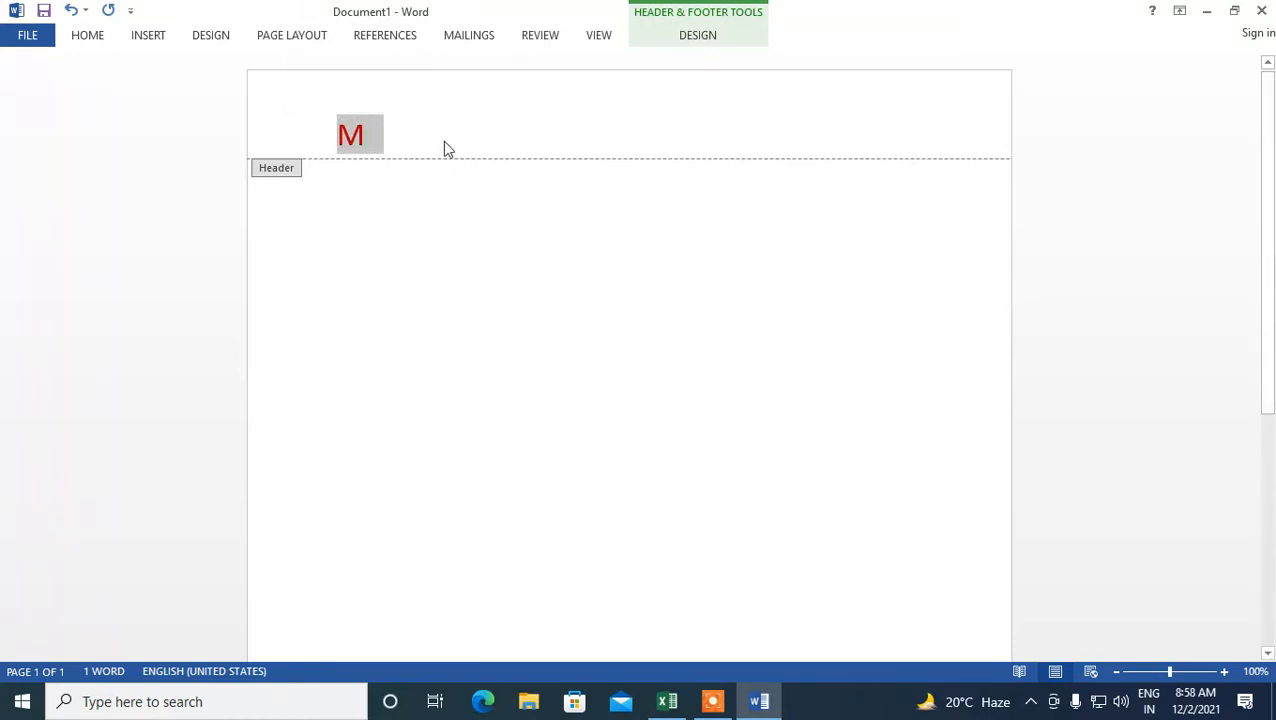
# - Highlight the M in yellow and apply the Title style to it
pyautogui.rightClick(377, 119)
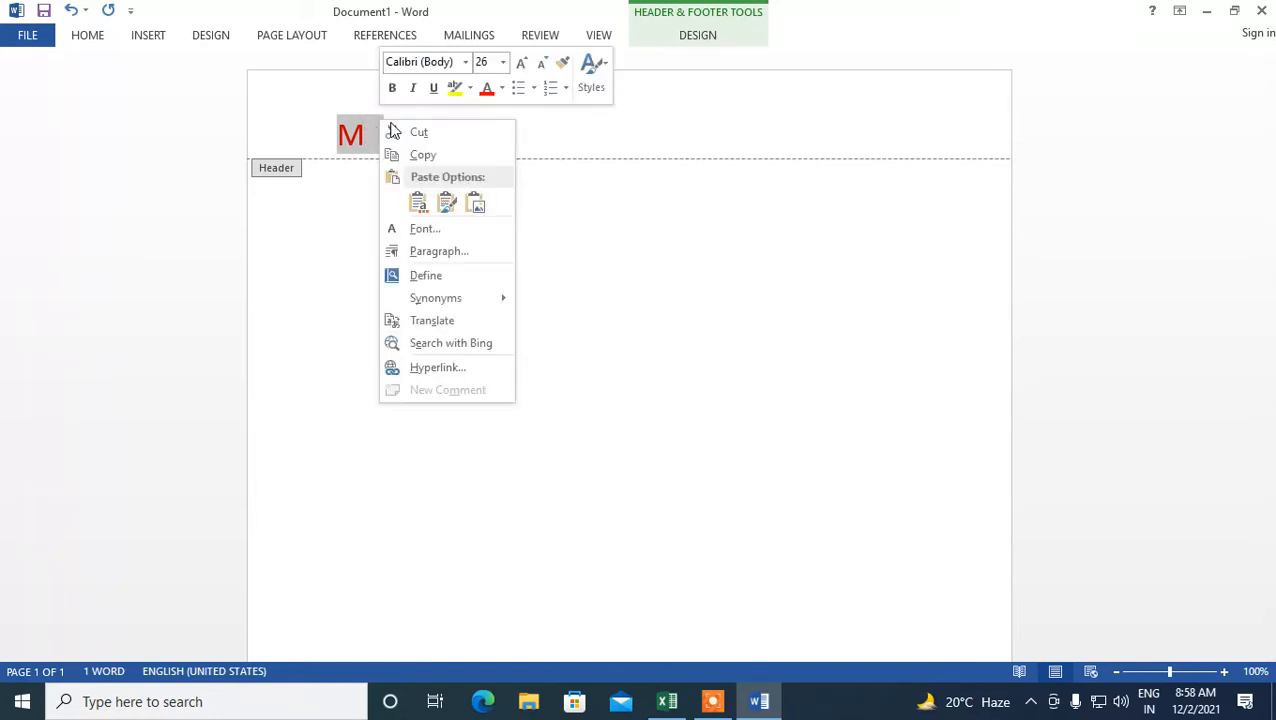
pyautogui.click(455, 88)
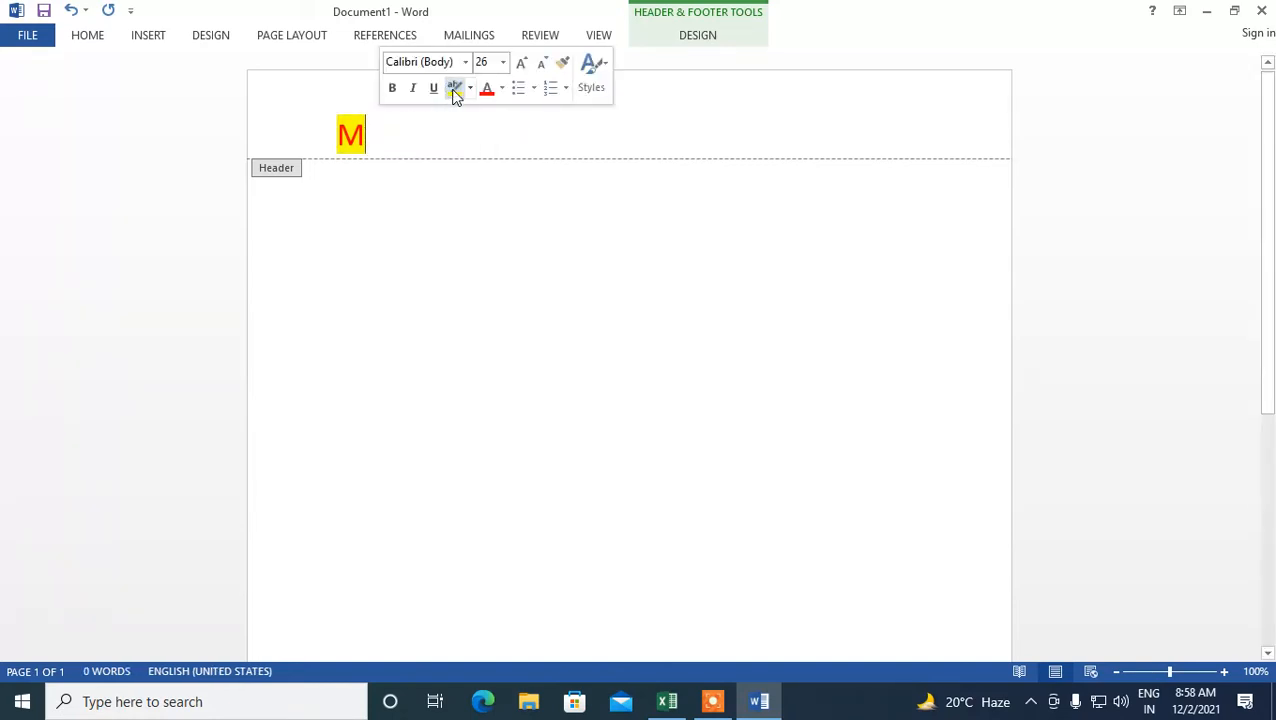
pyautogui.click(602, 67)
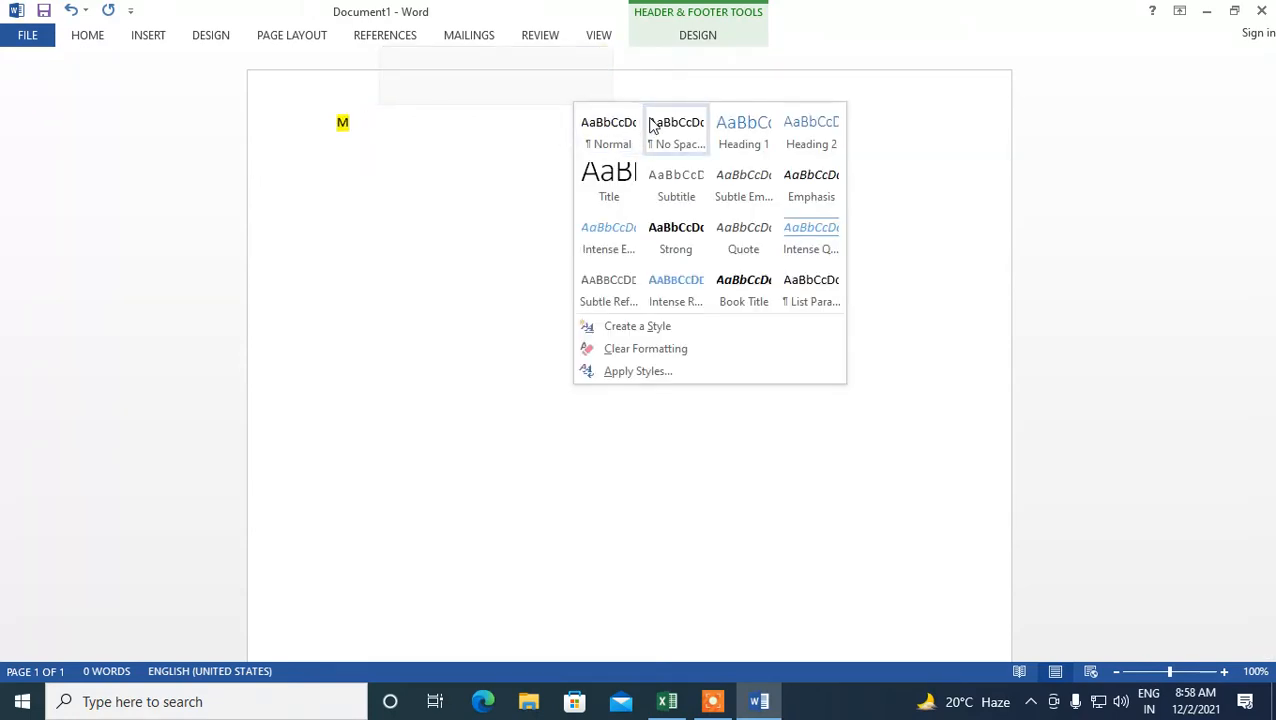
pyautogui.click(621, 172)
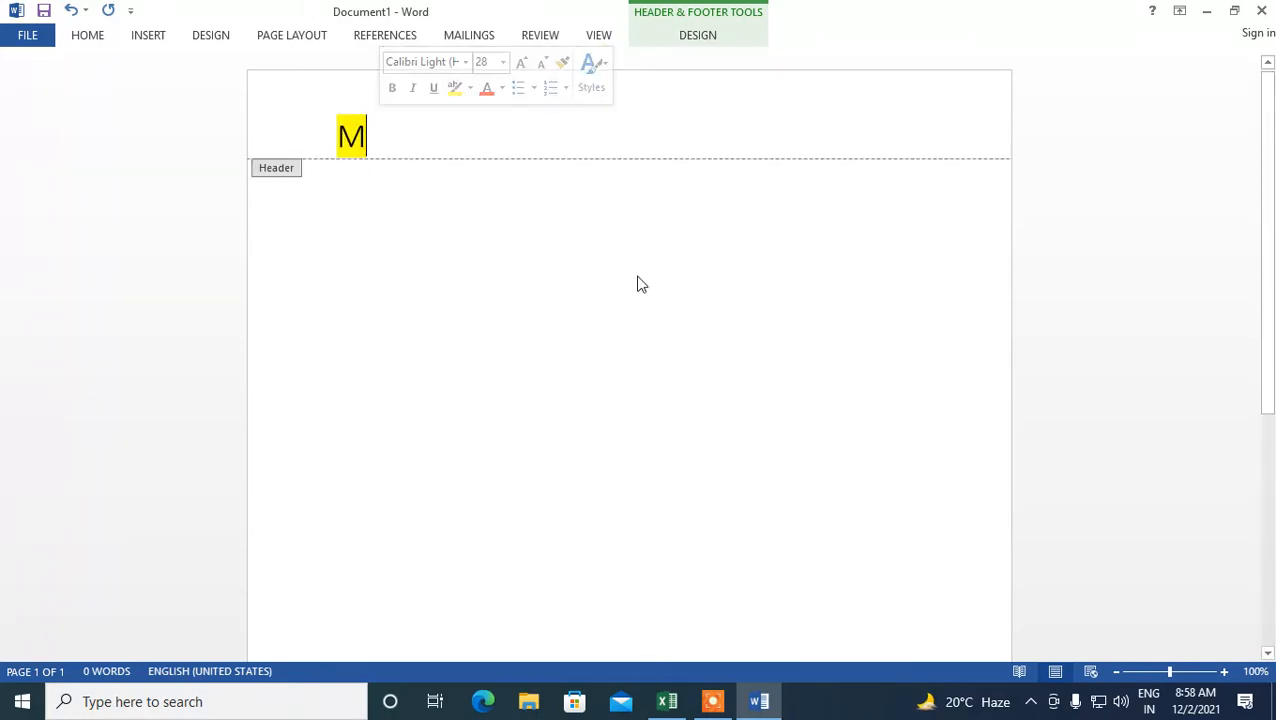
# - Close the header and footer editing mode to return to the document body
pyautogui.click(543, 240)
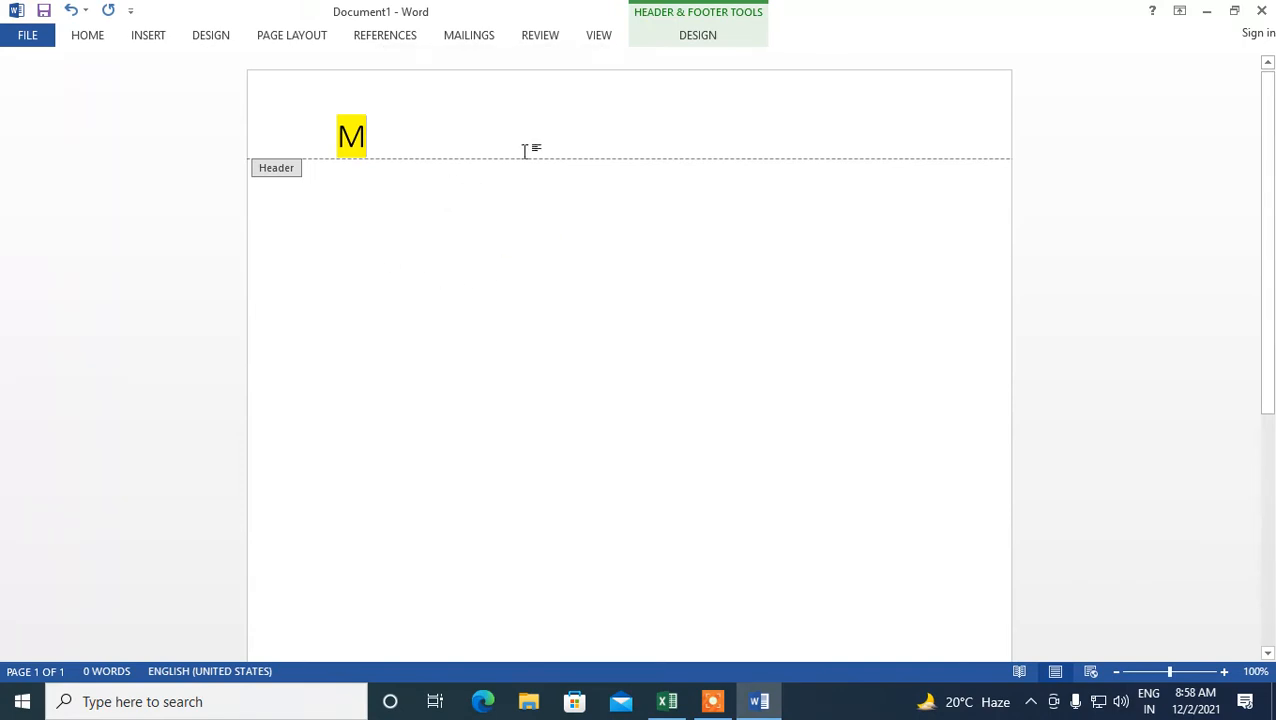
pyautogui.click(685, 38)
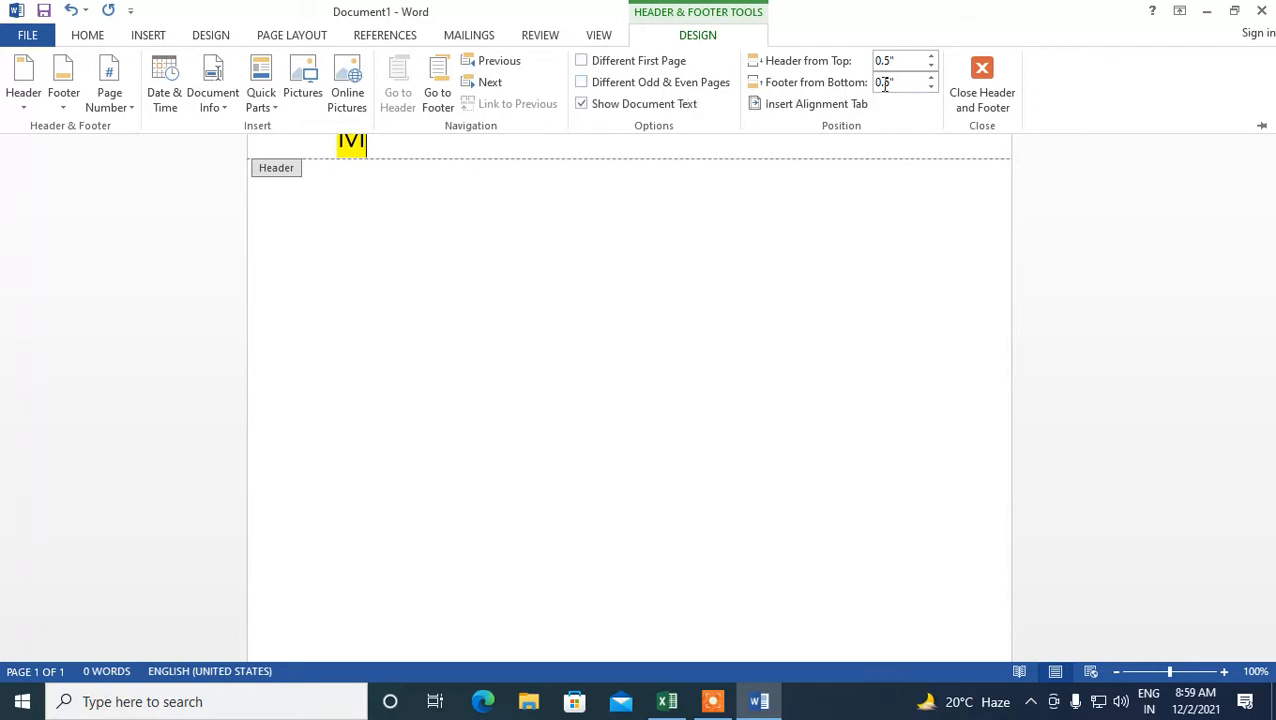
pyautogui.click(984, 90)
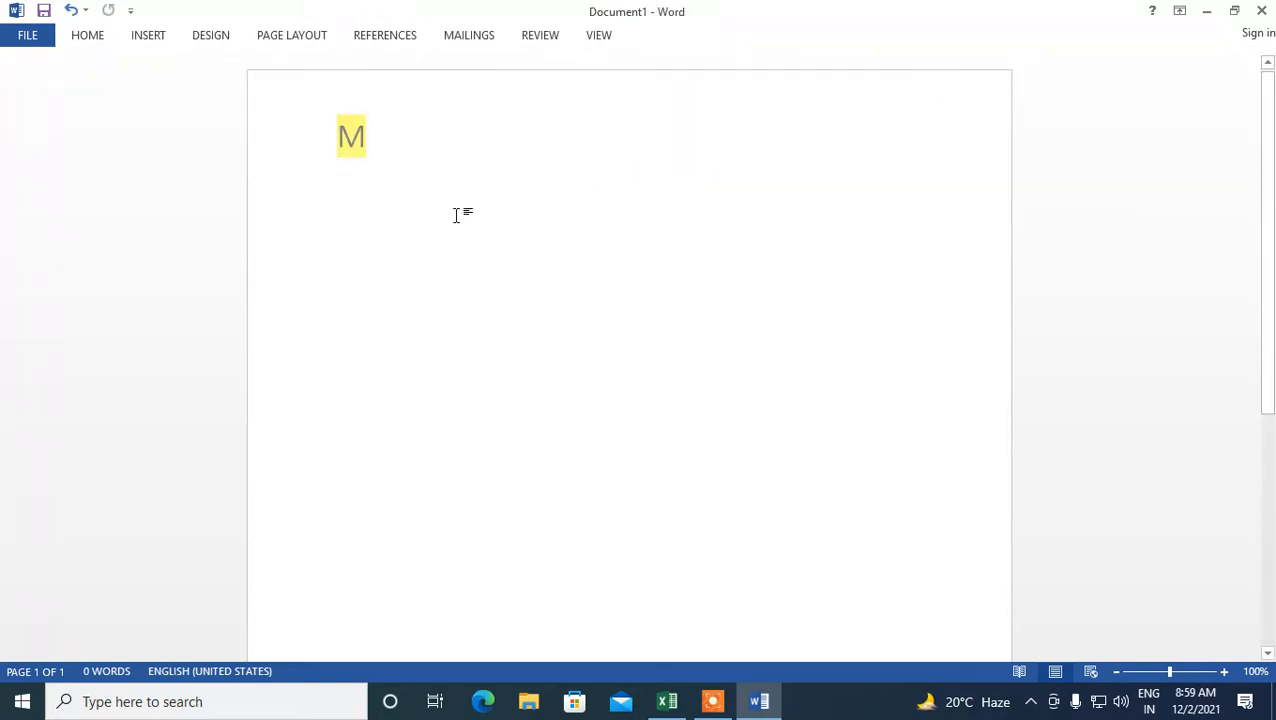
# - Add two blank lines and type INDIA in the document body
pyautogui.press('Return')
pyautogui.press('Return')
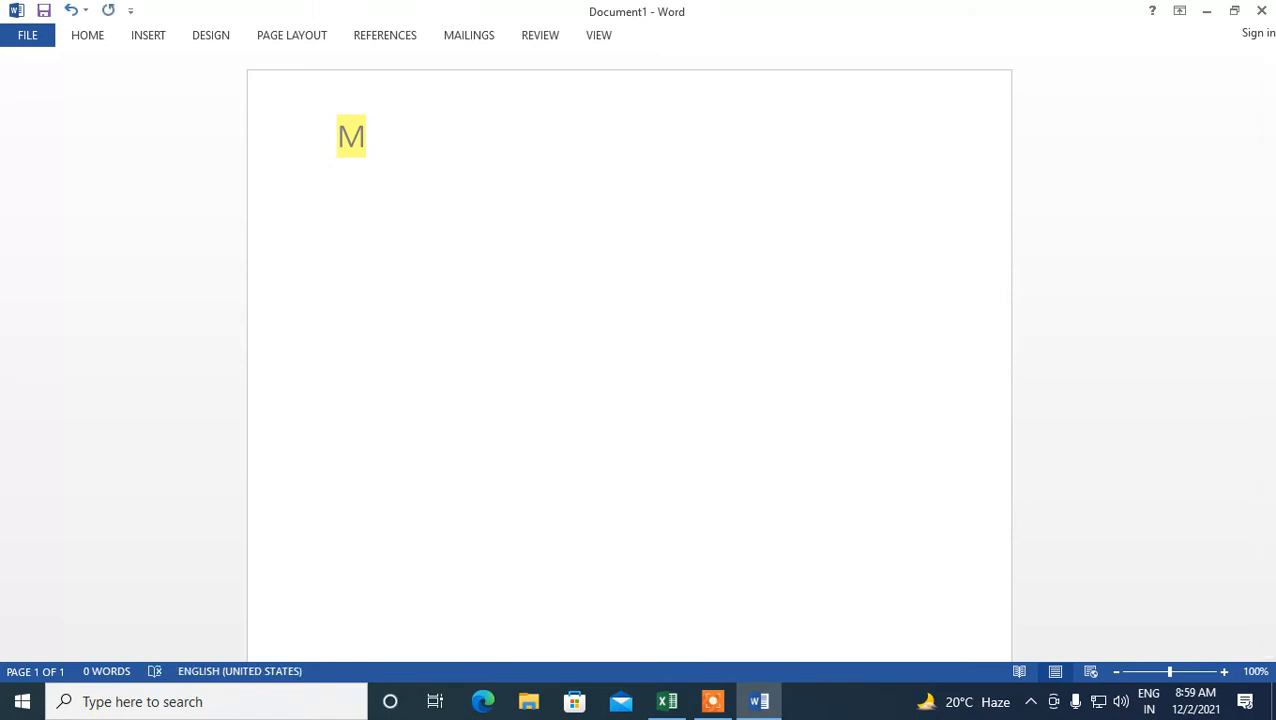
pyautogui.write('INDIA')
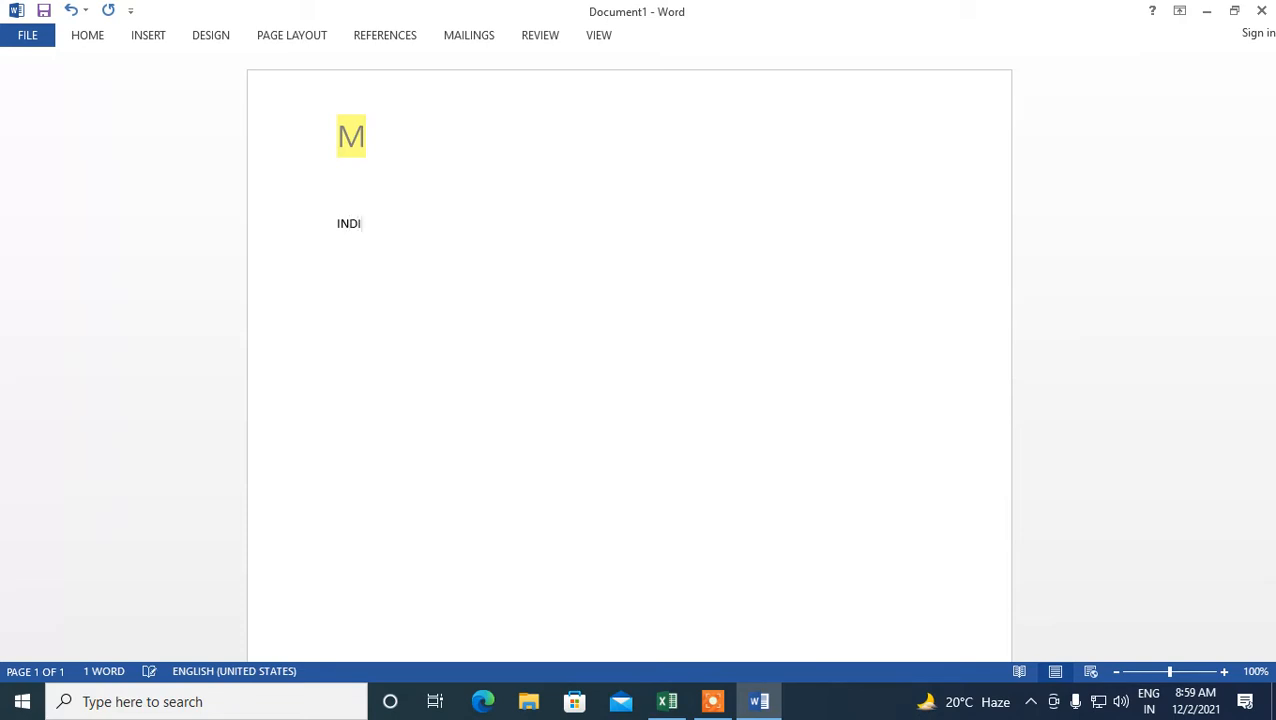
# - Select the INDIA line and grow its font size repeatedly until the word is very large
pyautogui.click(262, 232)
pyautogui.click(408, 178)
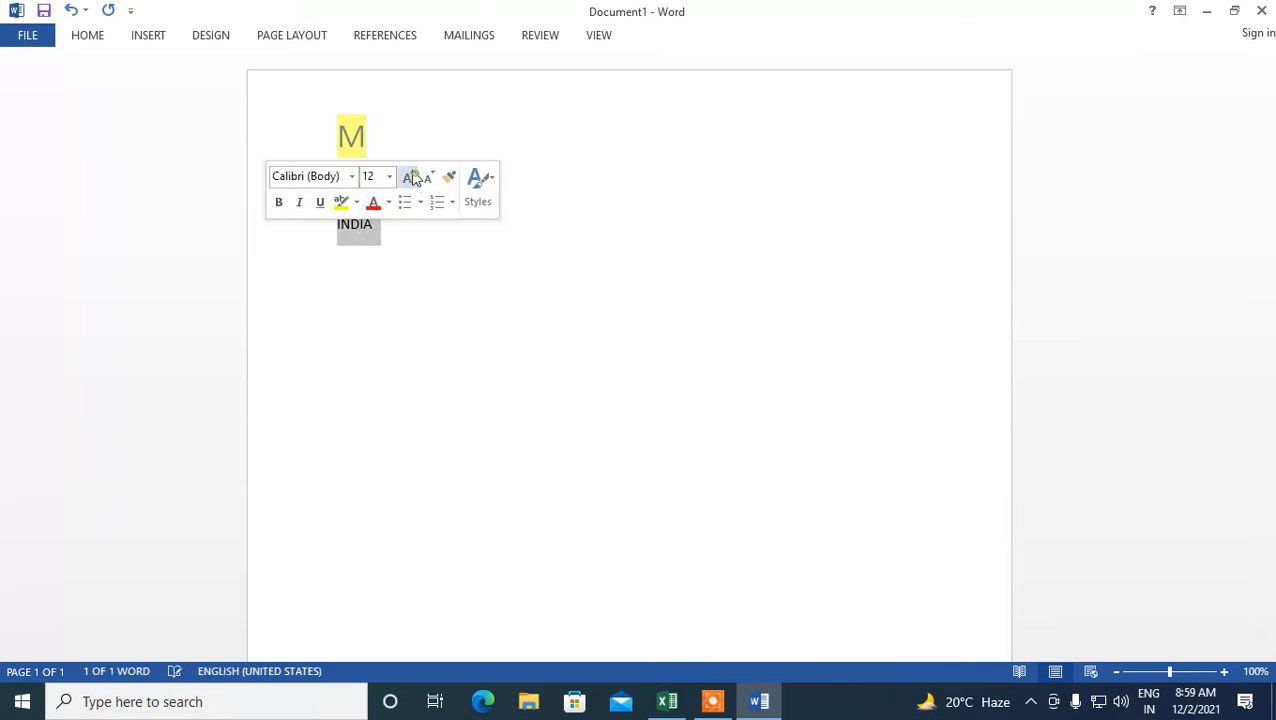
pyautogui.click(409, 178)
pyautogui.click(409, 178)
pyautogui.click(409, 178)
pyautogui.click(410, 177)
pyautogui.click(411, 177)
pyautogui.click(413, 177)
pyautogui.click(413, 177)
pyautogui.click(413, 177)
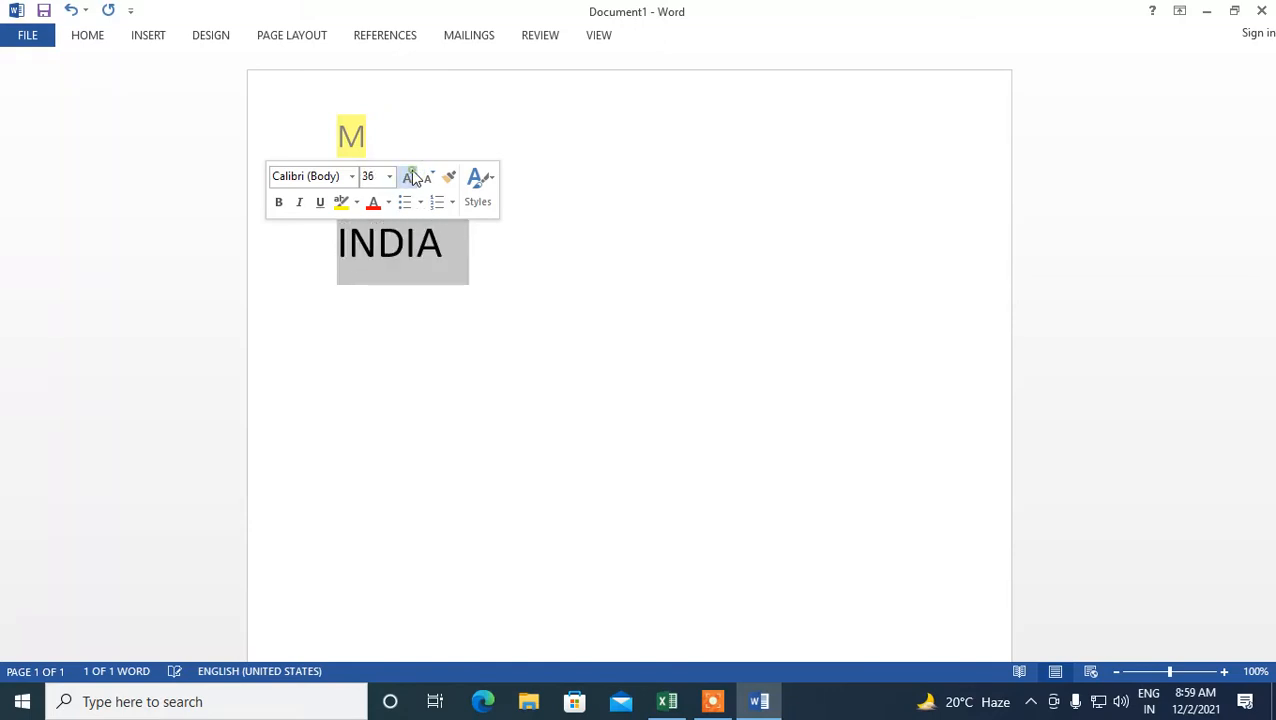
pyautogui.click(413, 177)
pyautogui.click(413, 177)
pyautogui.click(413, 177)
pyautogui.click(638, 401)
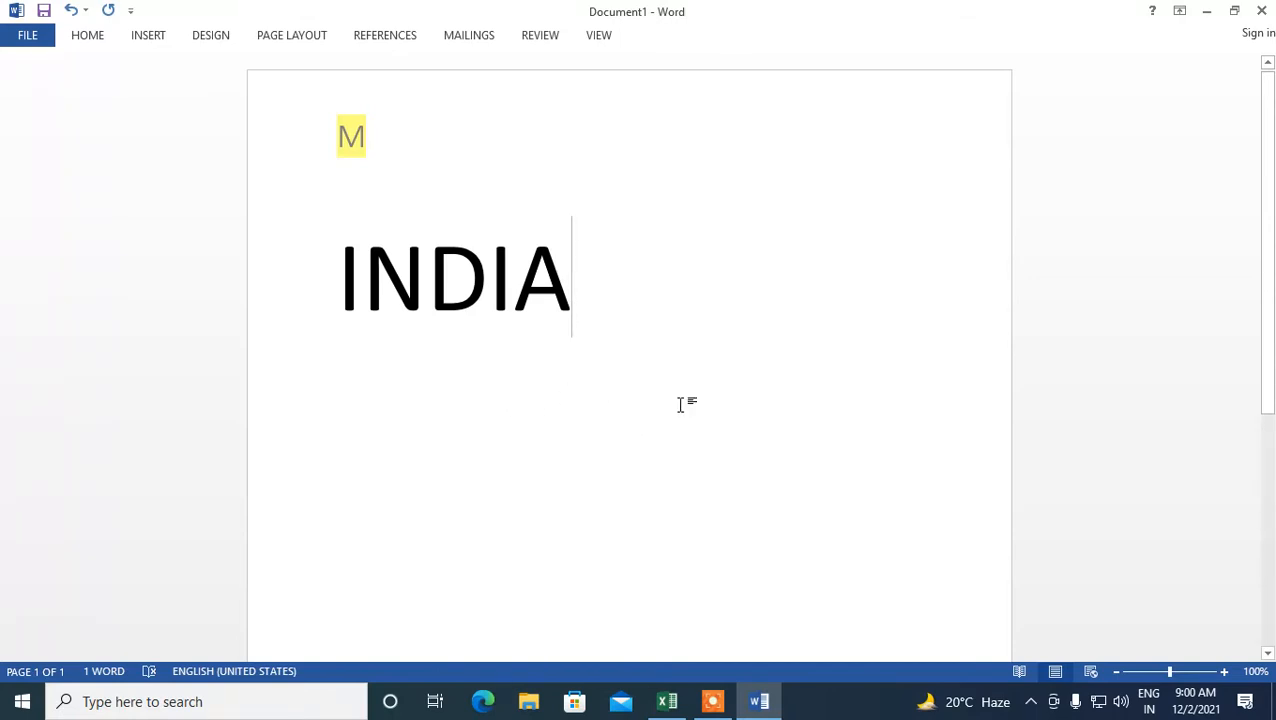
# - Start a new line below INDIA and insert a table with 5 columns and 5 rows
pyautogui.click(351, 138)
pyautogui.click(546, 505)
pyautogui.press('Return')
pyautogui.click(155, 35)
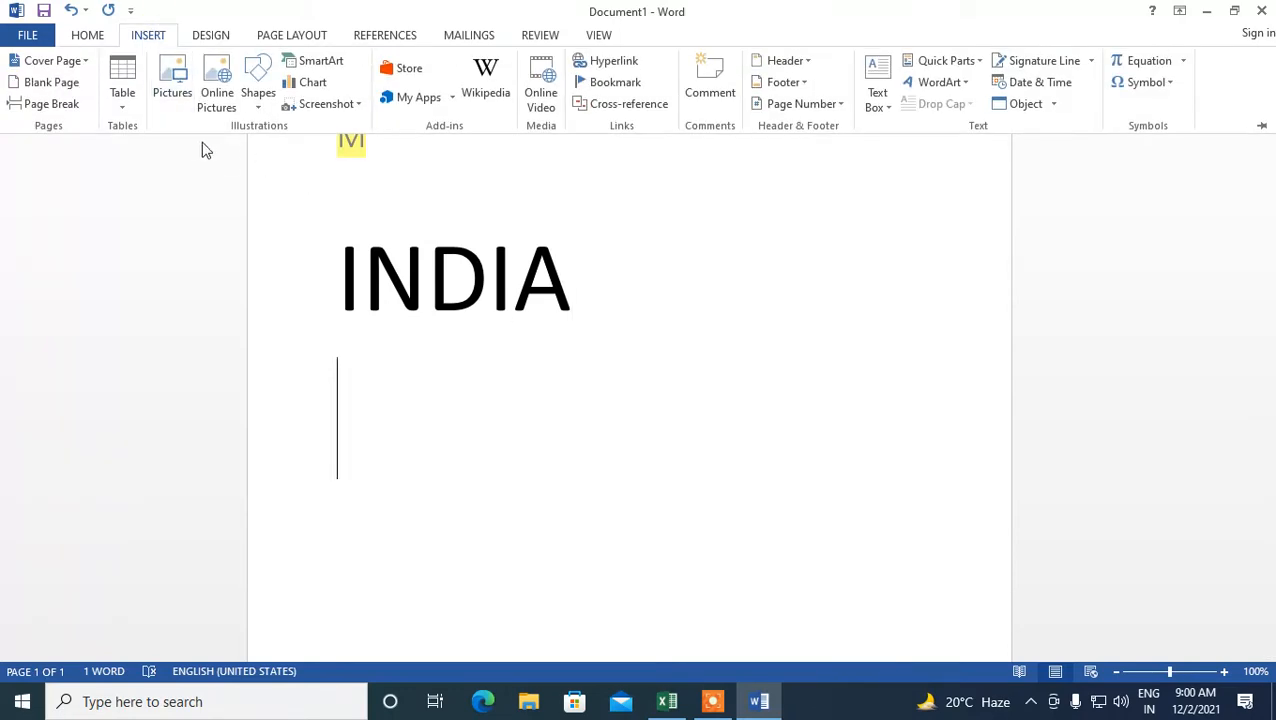
pyautogui.click(120, 108)
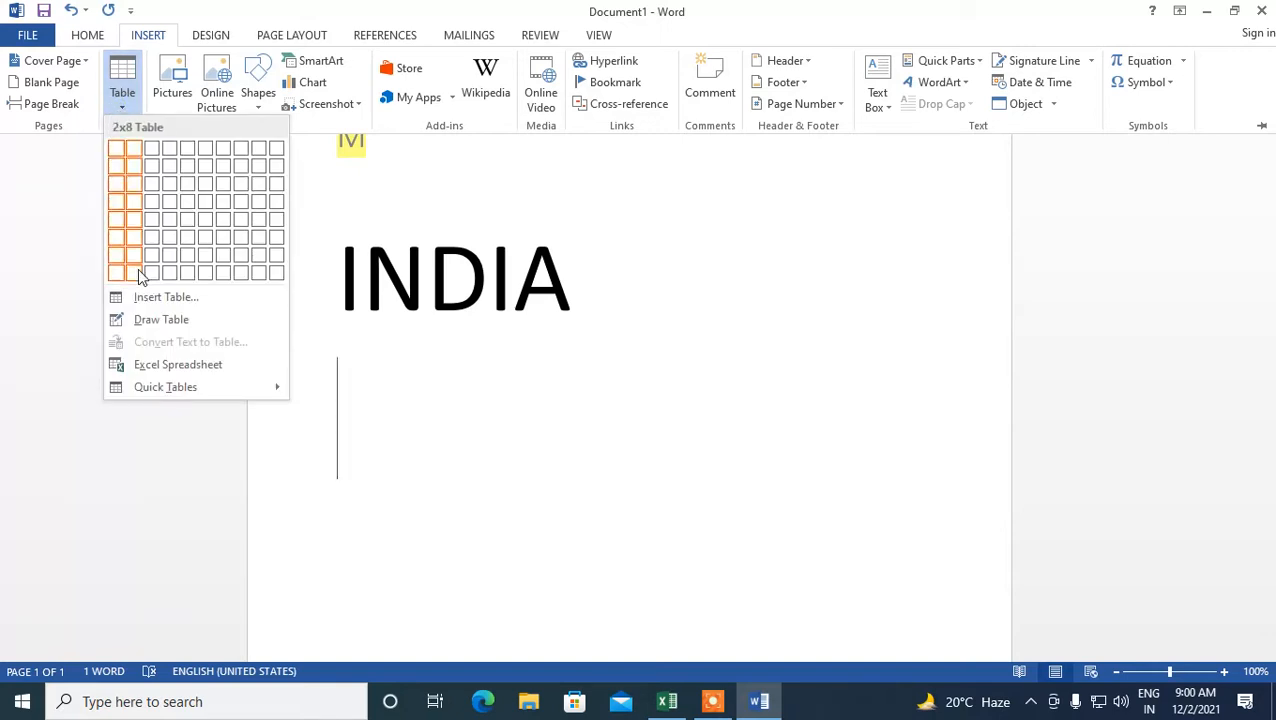
pyautogui.click(155, 296)
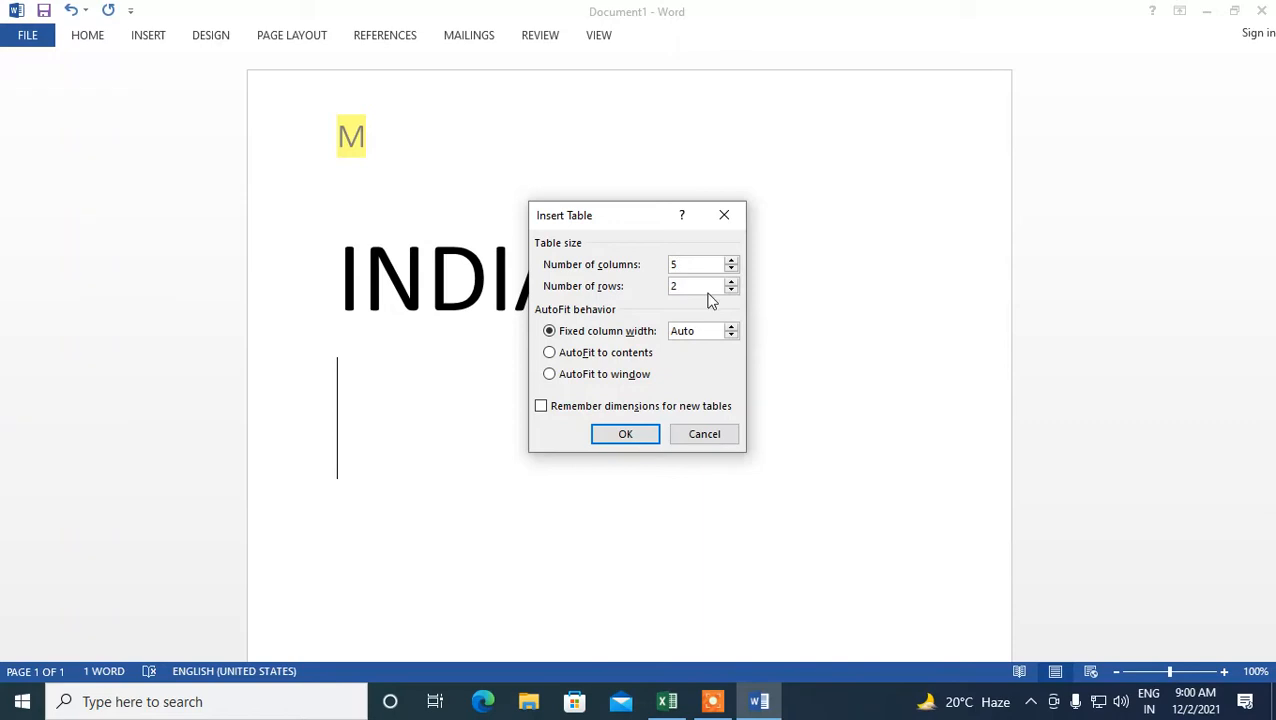
pyautogui.click(685, 291)
pyautogui.press('BackSpace')
pyautogui.write('5')
pyautogui.click(630, 437)
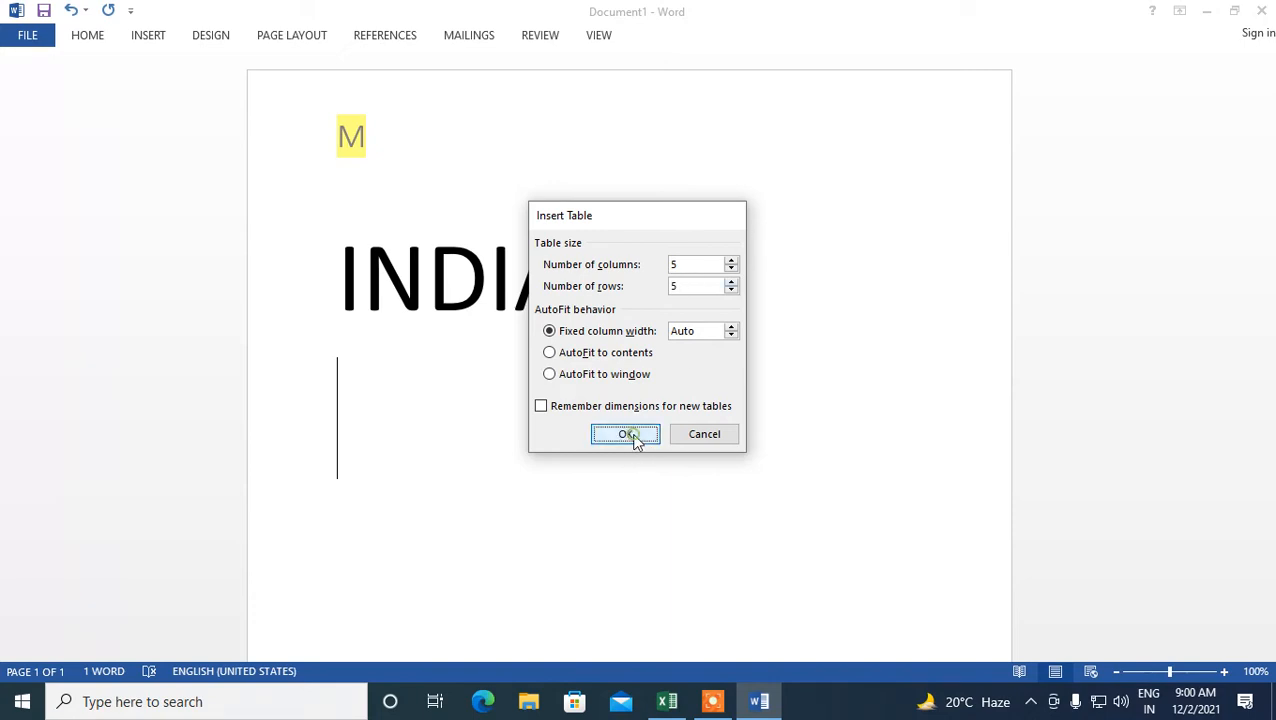
# - Select the table's first row and shade its cells yellow
pyautogui.scroll(-5, 763, 299)
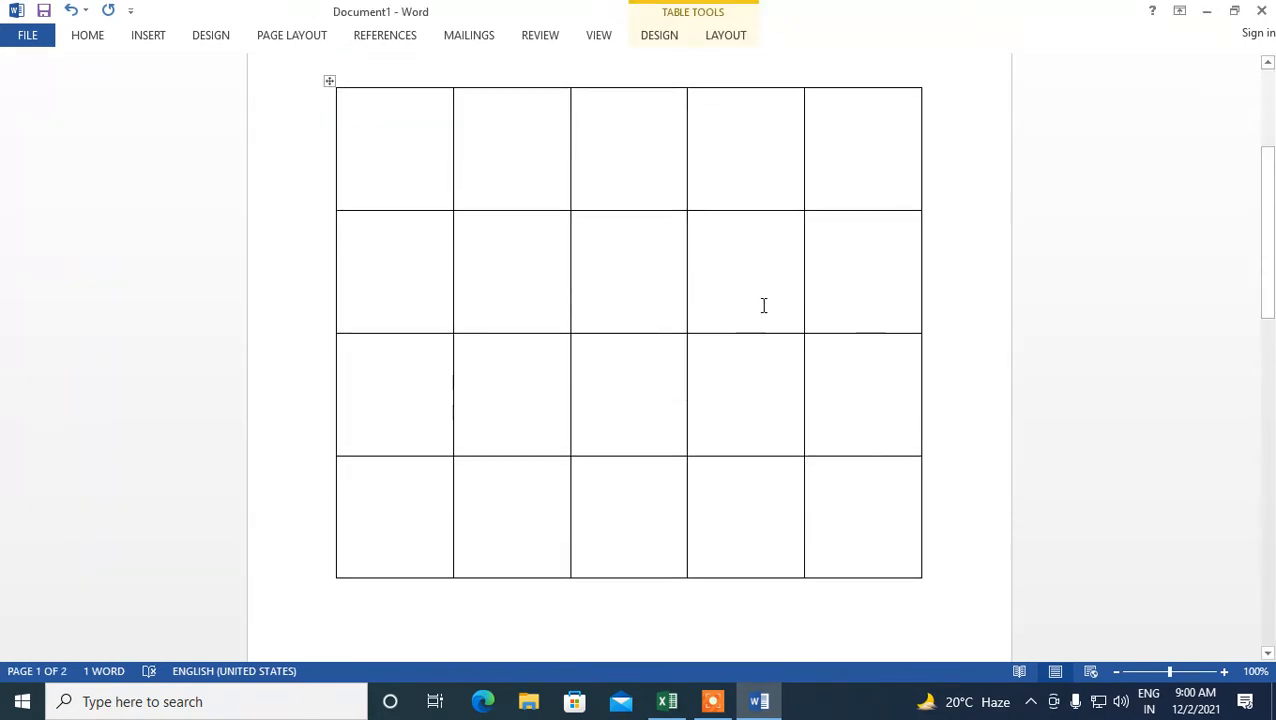
pyautogui.scroll(4, 759, 311)
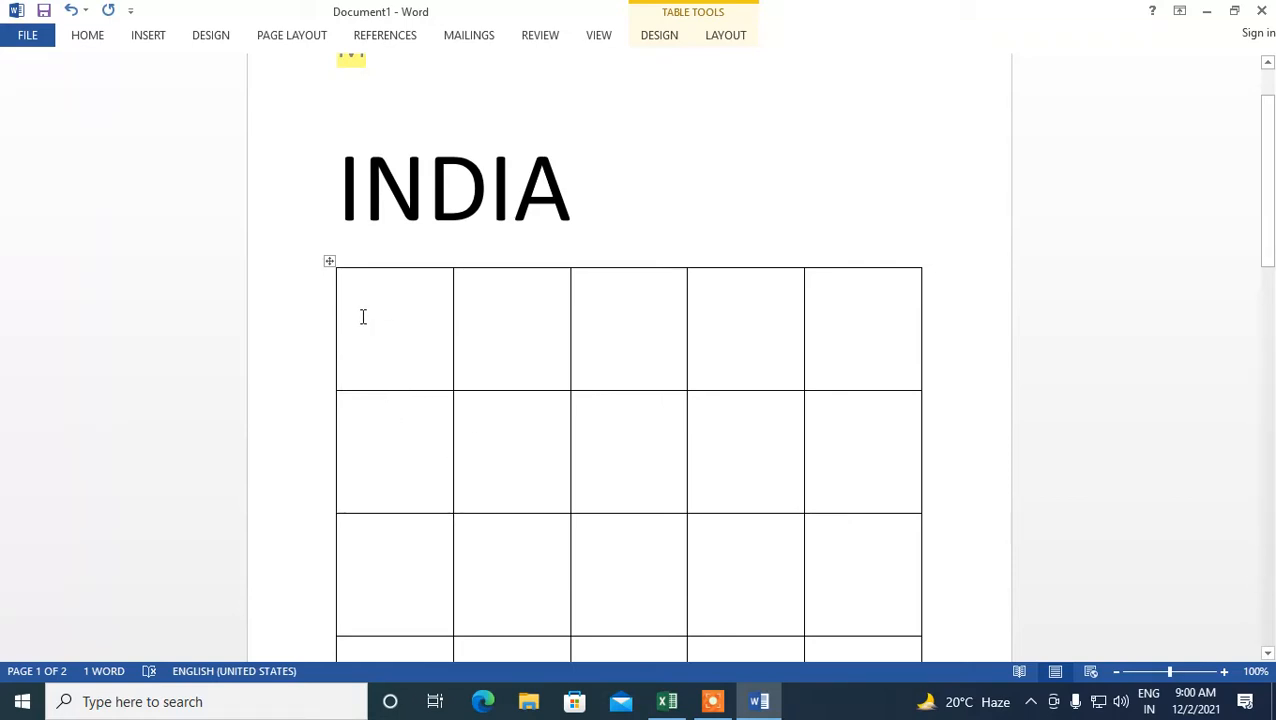
pyautogui.moveTo(400, 316); pyautogui.dragTo(857, 325)
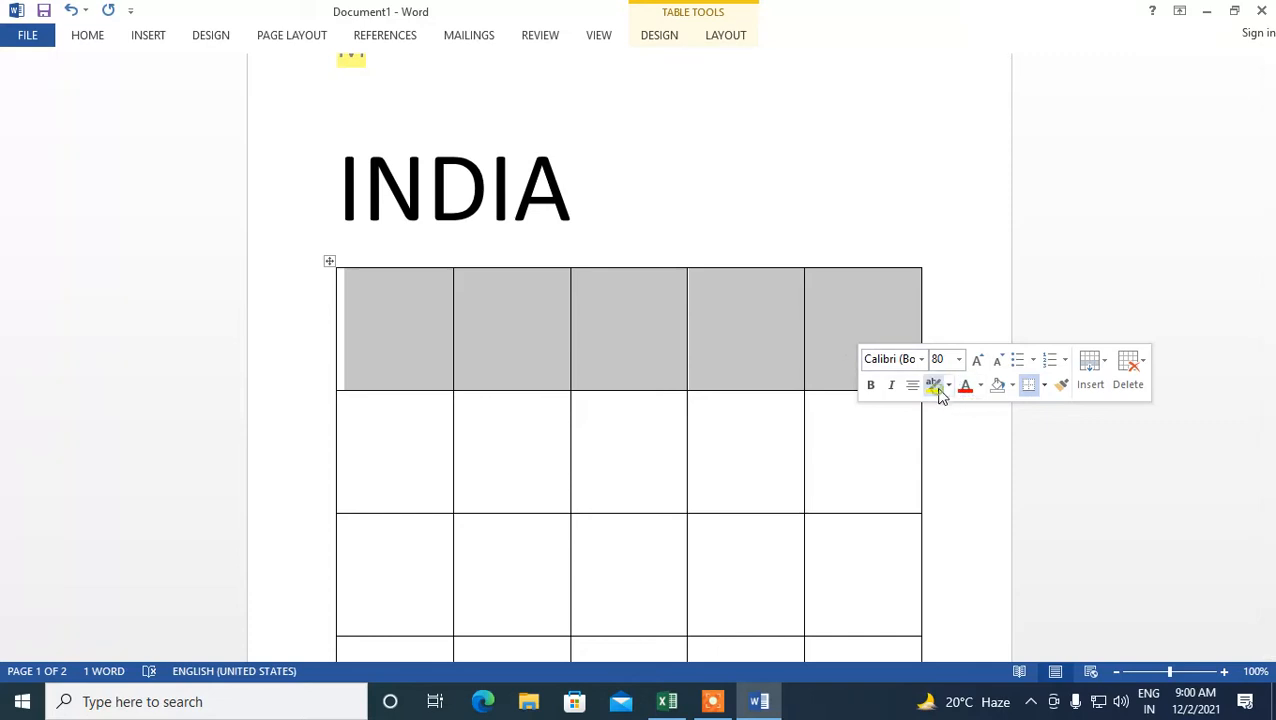
pyautogui.rightClick(861, 341)
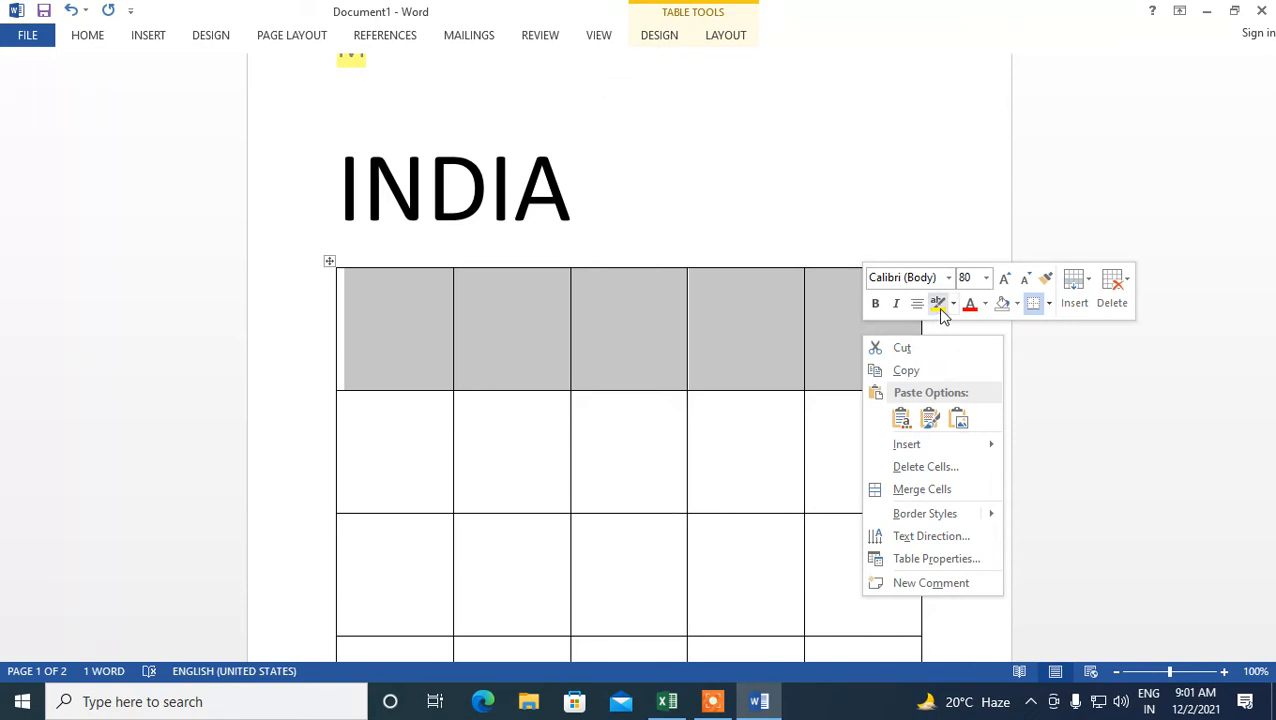
pyautogui.click(938, 305)
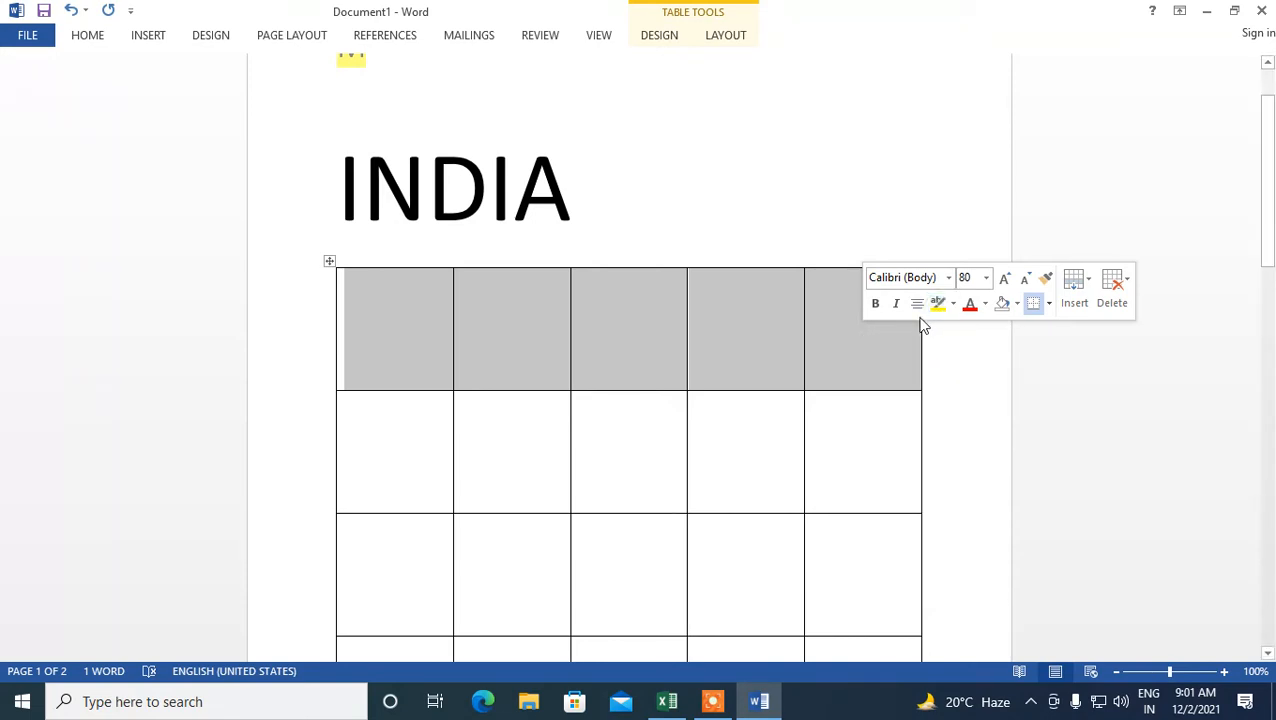
pyautogui.click(1017, 304)
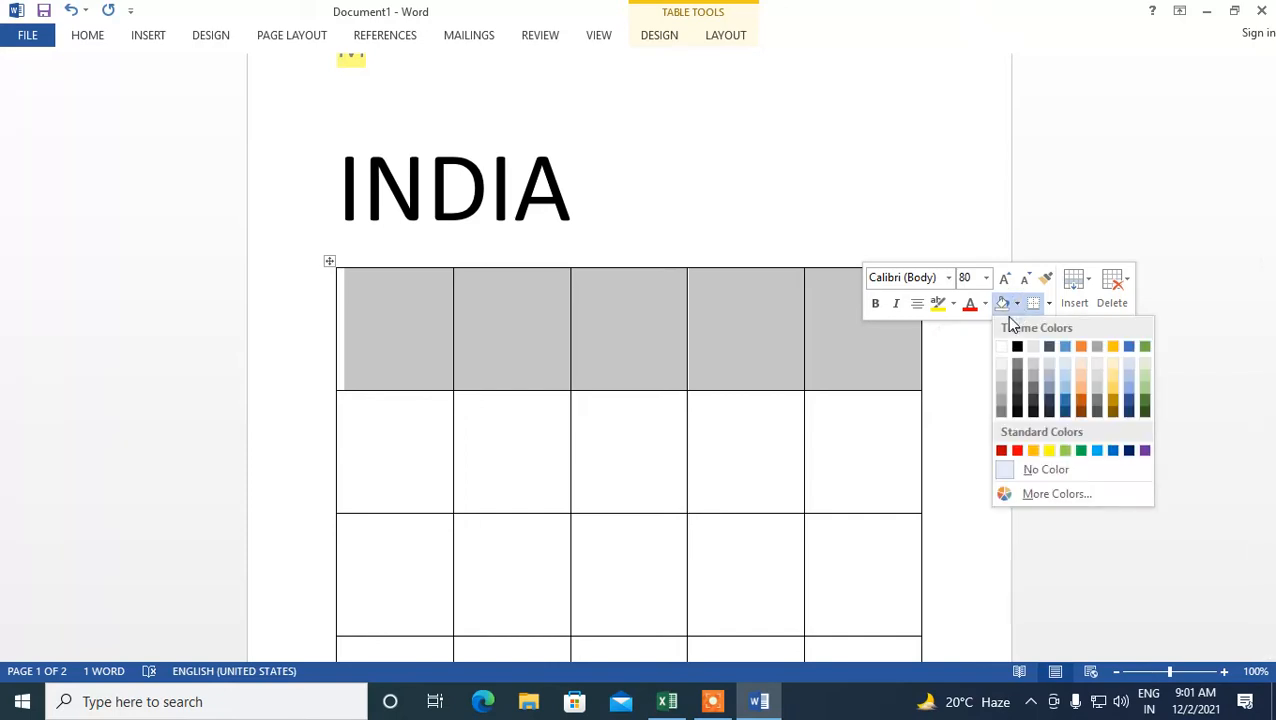
pyautogui.click(1048, 449)
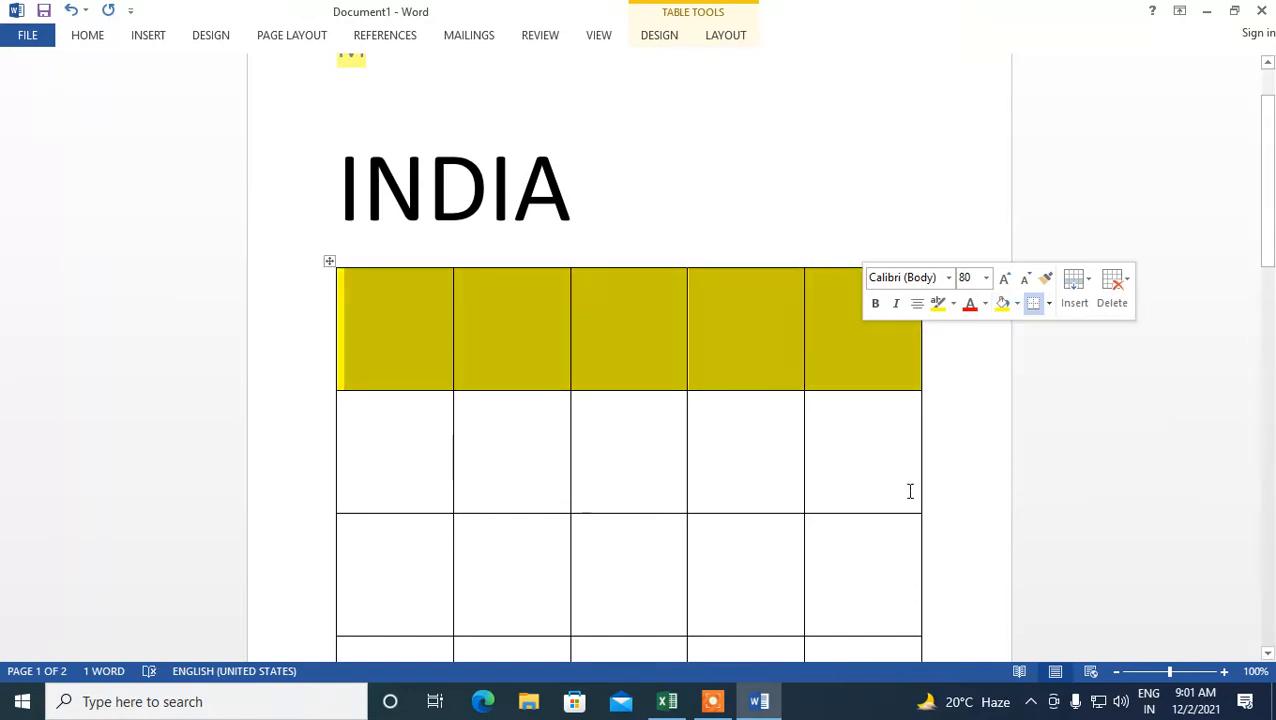
# - Select the first column's top three cells and shade them blue
pyautogui.click(592, 442)
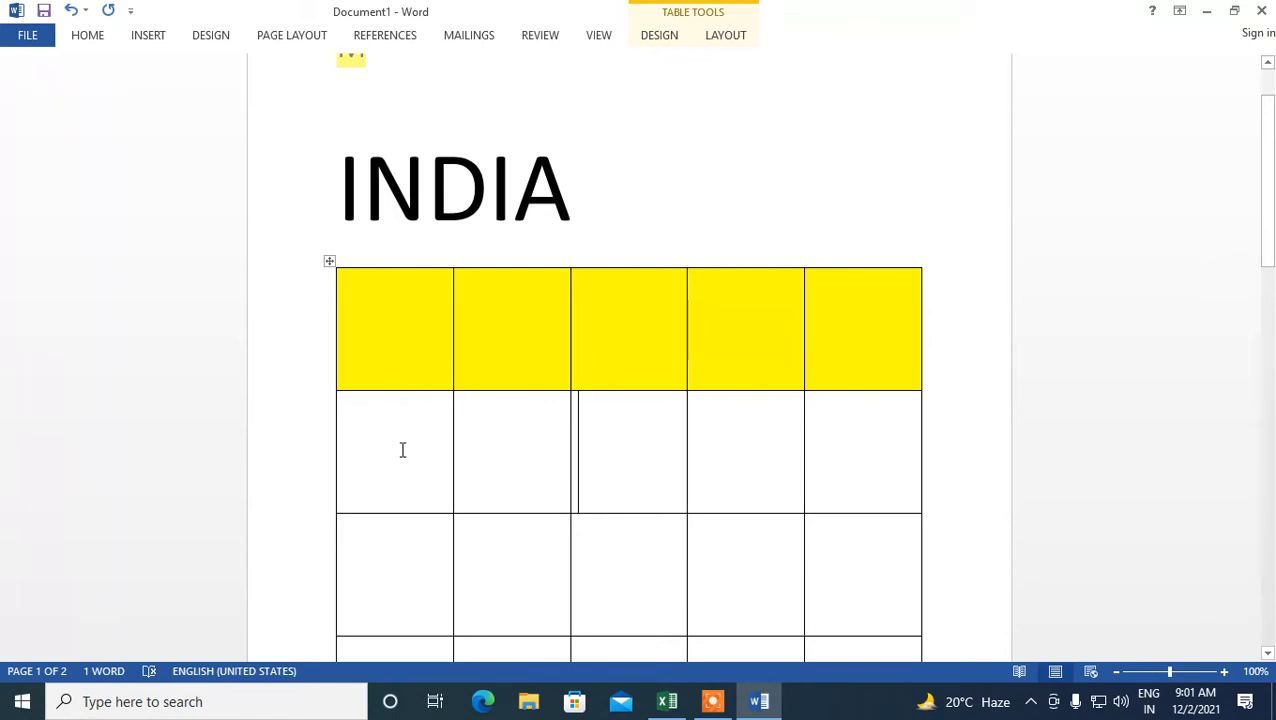
pyautogui.moveTo(368, 337)
pyautogui.mouseDown()
pyautogui.moveTo(393, 390)
pyautogui.moveTo(402, 470)
pyautogui.moveTo(388, 565)
pyautogui.mouseUp()
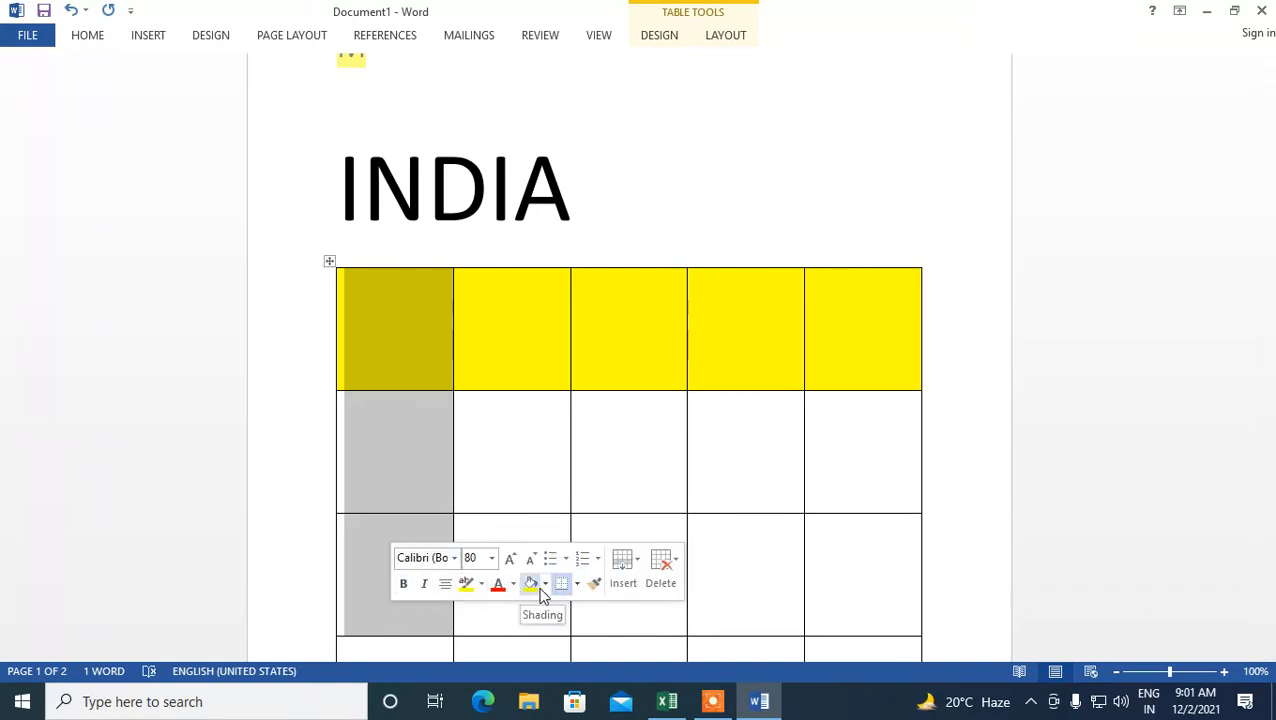
pyautogui.click(544, 588)
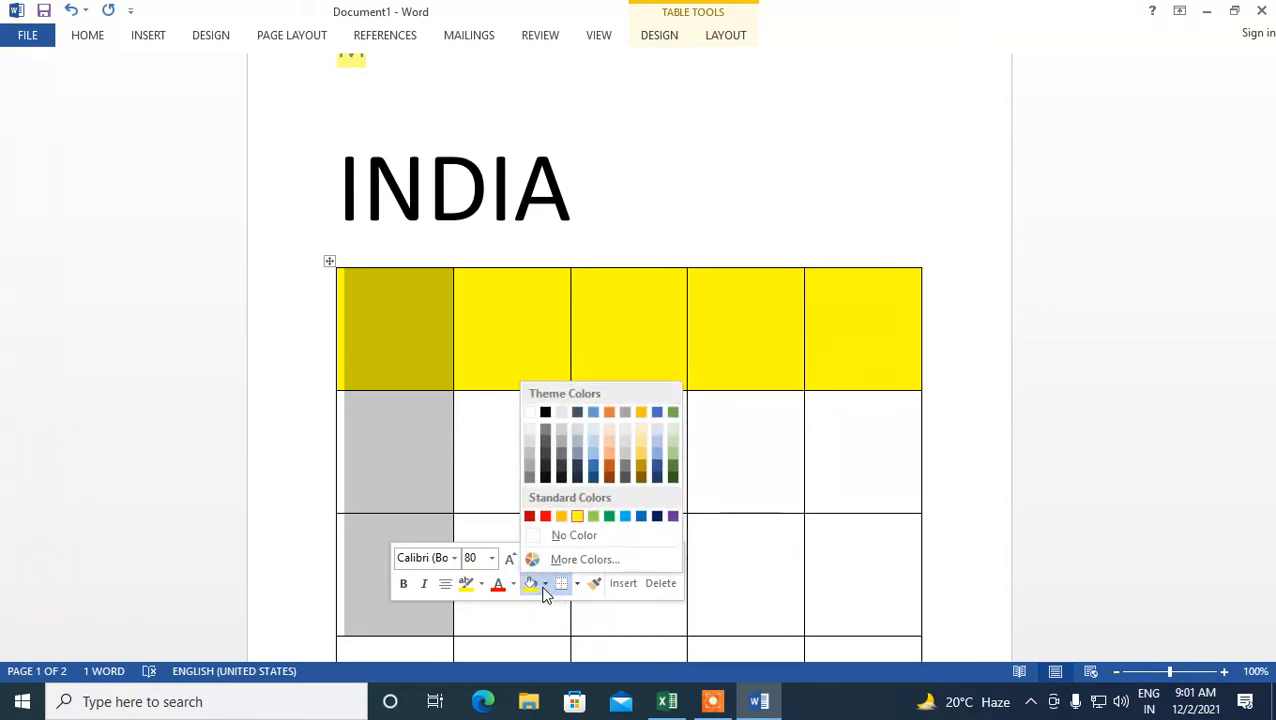
pyautogui.click(593, 459)
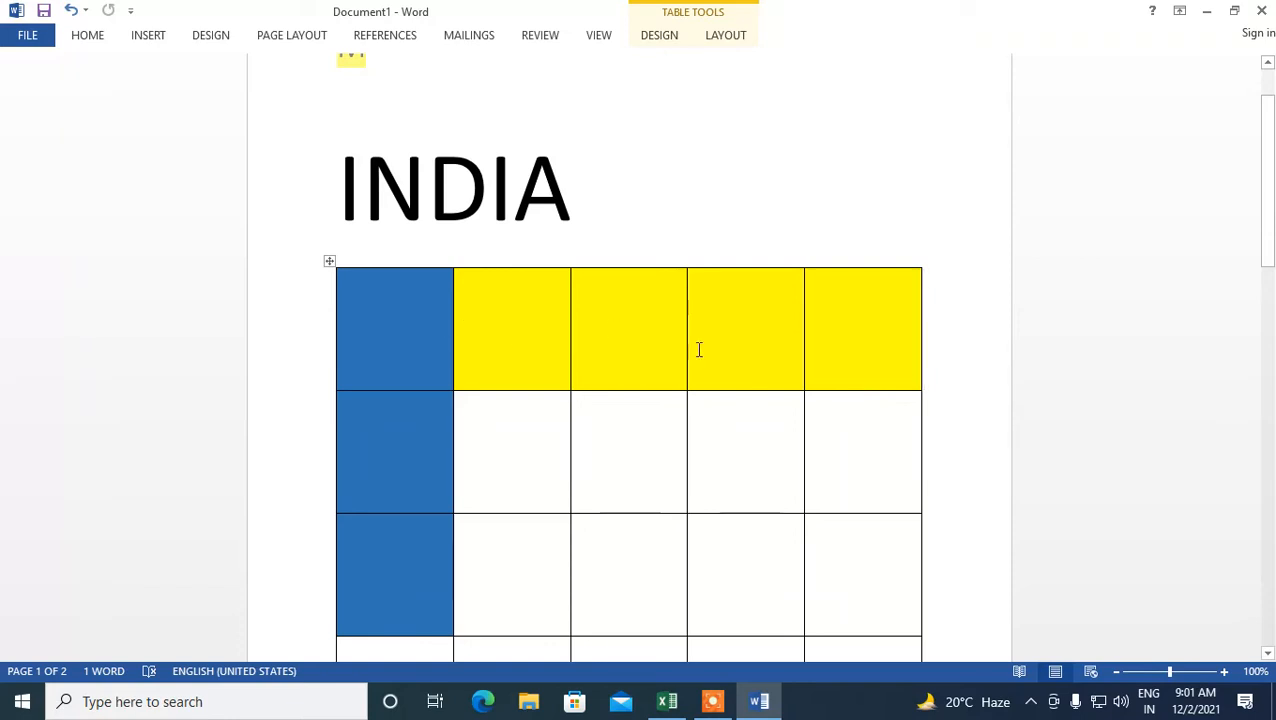
# - Type the letters R, O and W into the second, third and fourth cells of the first row
pyautogui.click(537, 336)
pyautogui.write('R')
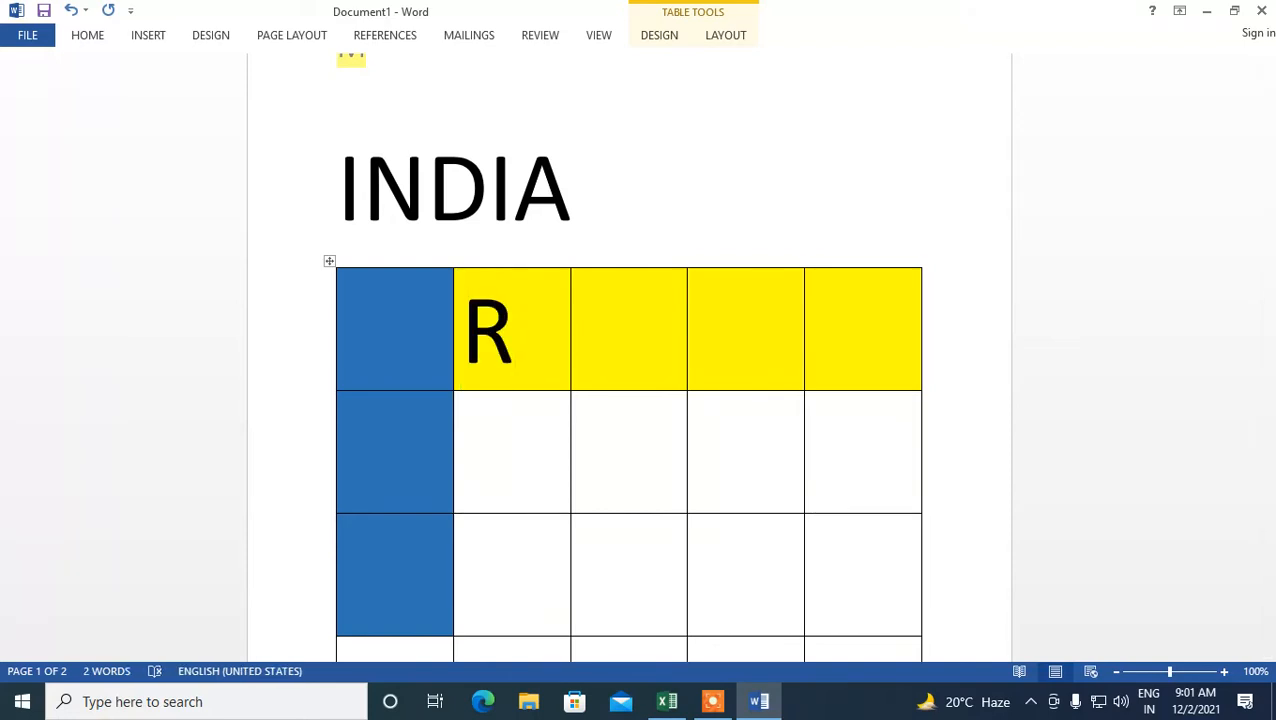
pyautogui.click(663, 306)
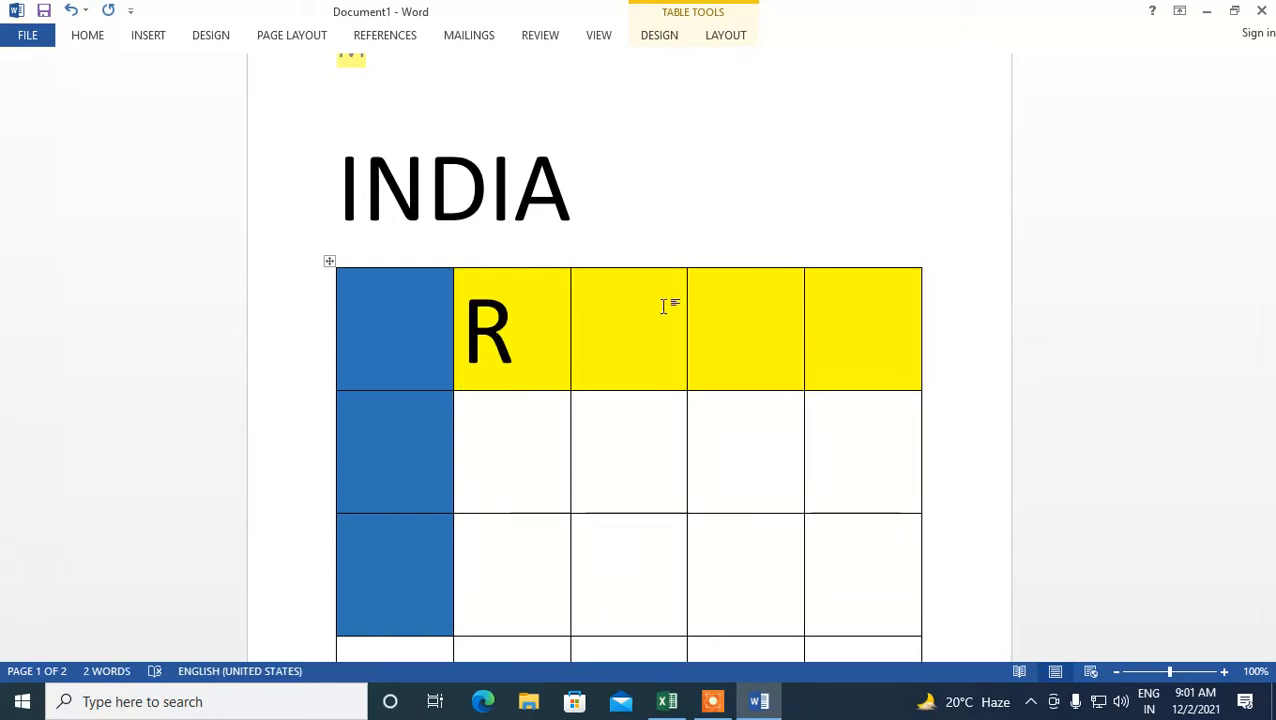
pyautogui.write('O')
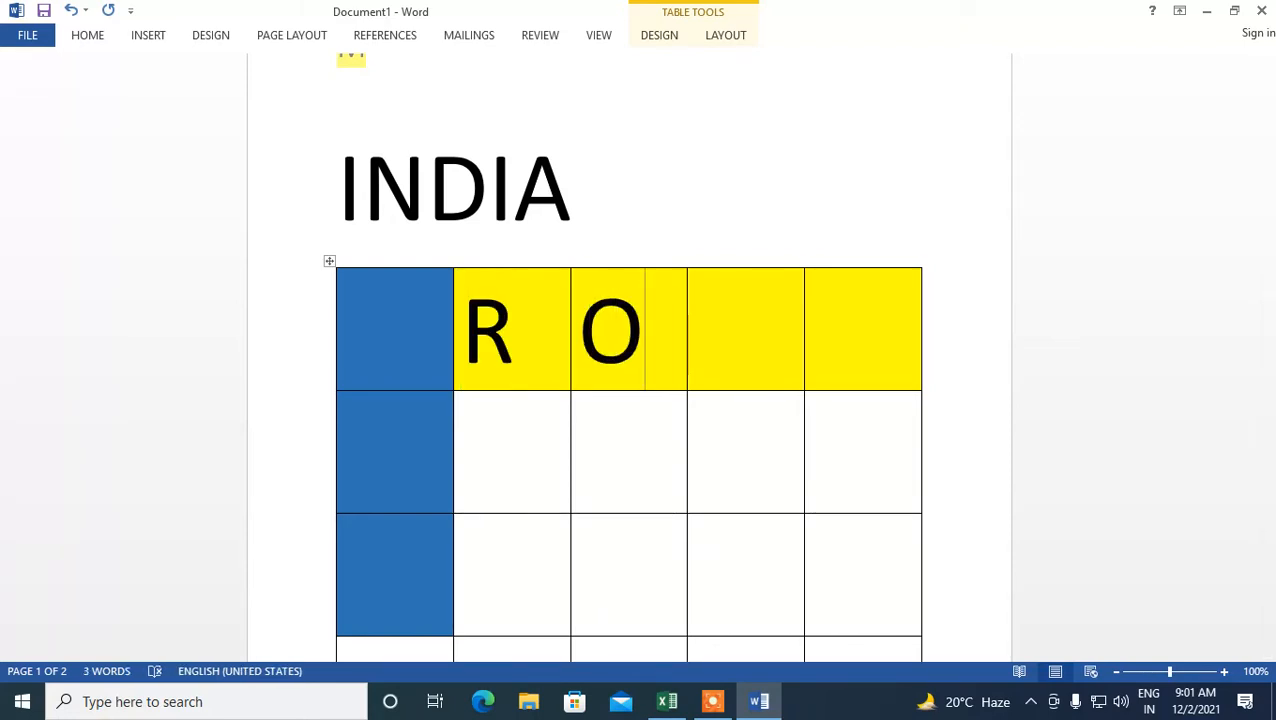
pyautogui.press('Tab')
pyautogui.write('W')
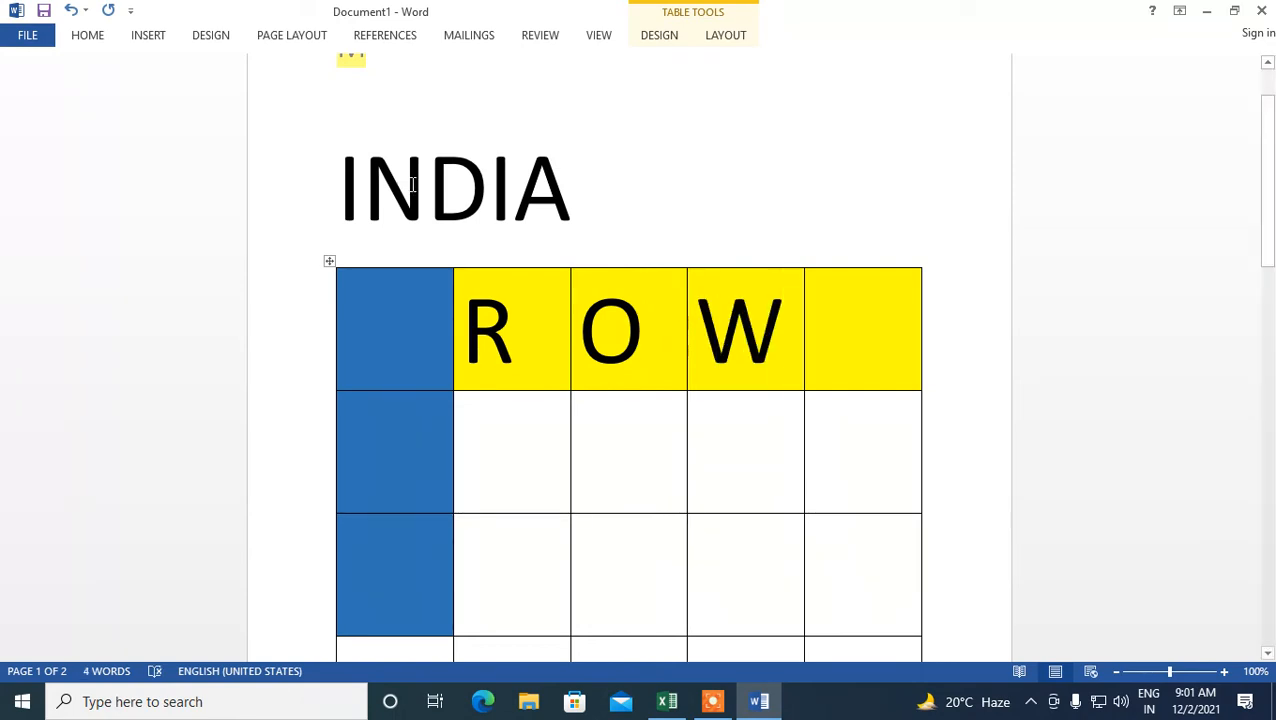
# - Scroll through the document to examine the table and how it continues onto the second page
pyautogui.click(374, 446)
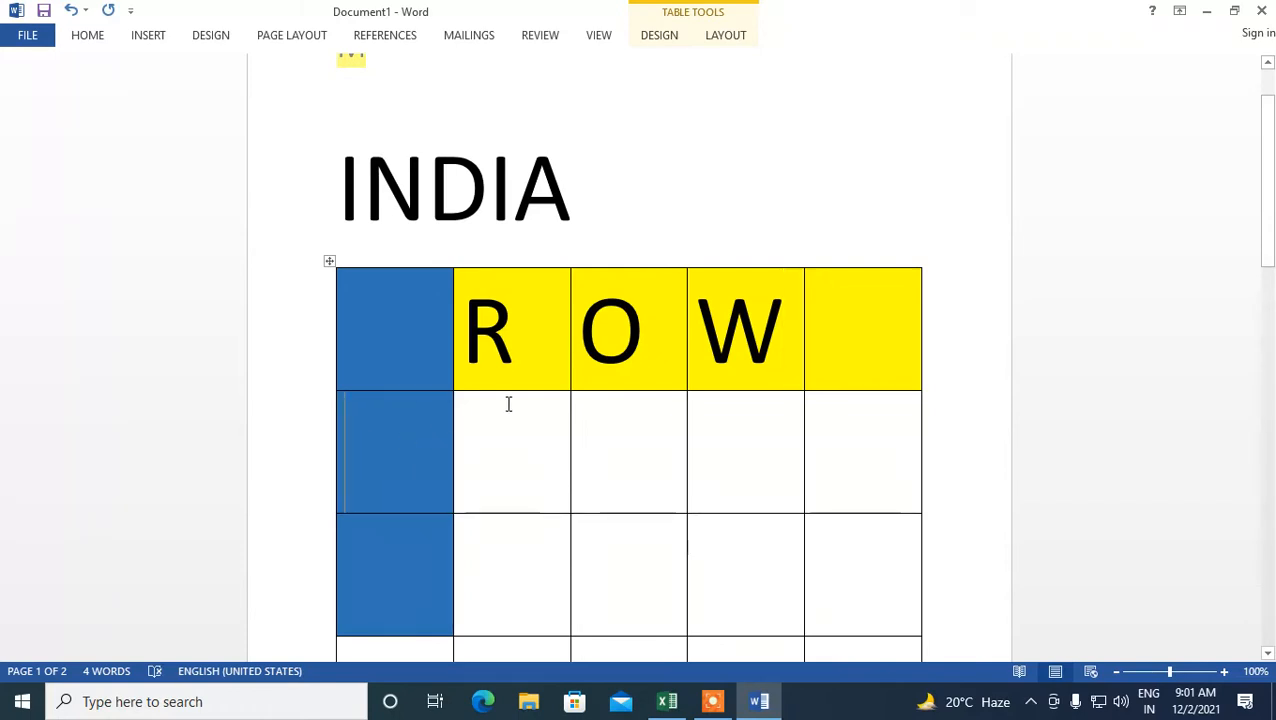
pyautogui.click(403, 338)
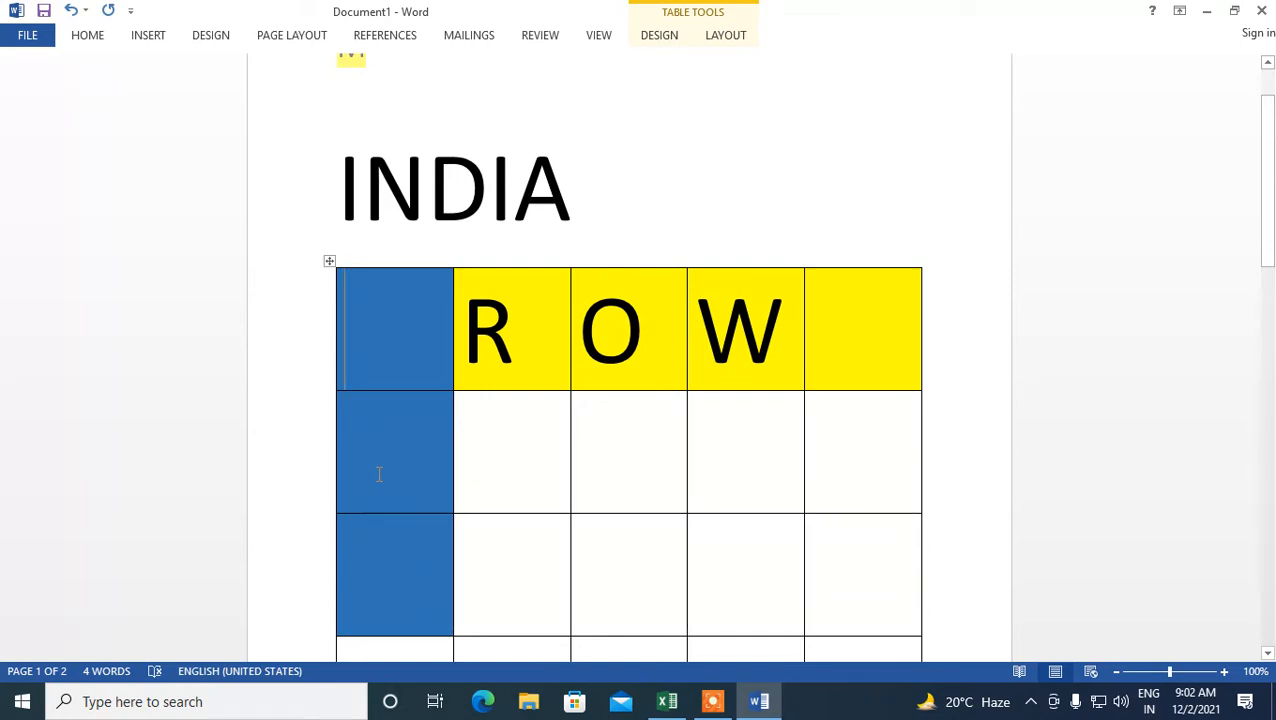
pyautogui.moveTo(1273, 214); pyautogui.dragTo(1267, 242)
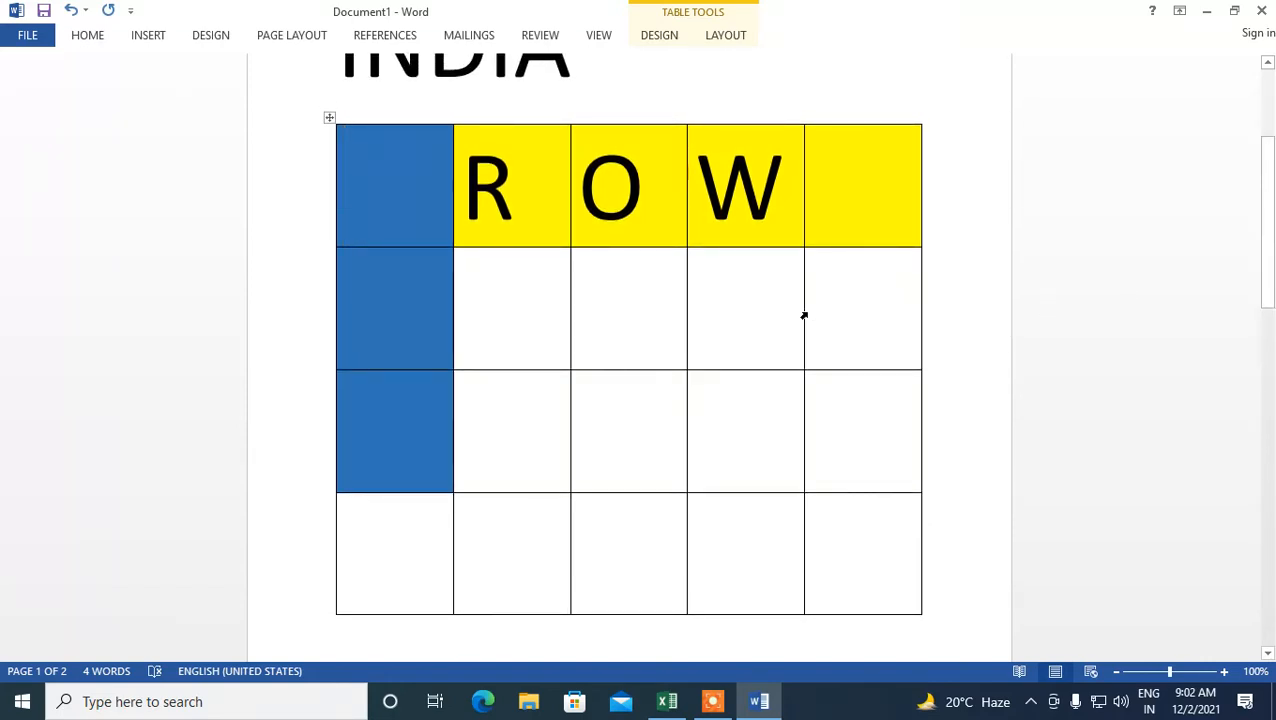
pyautogui.moveTo(335, 230)
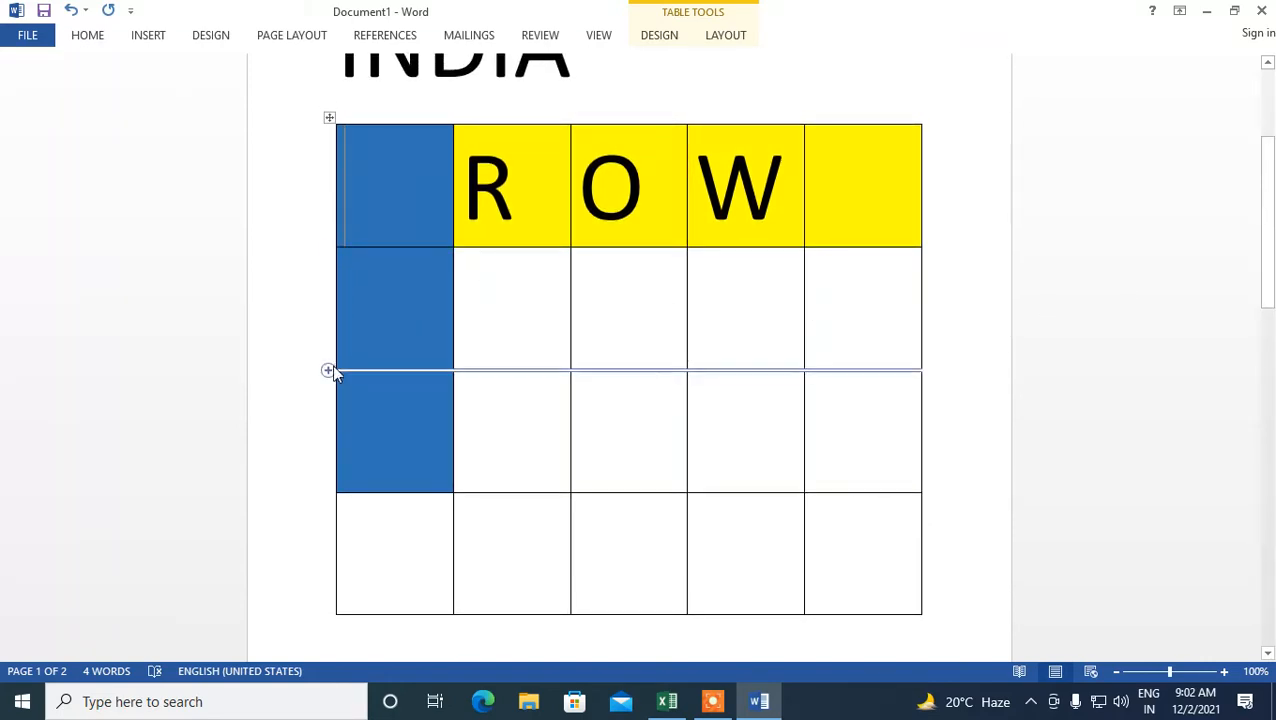
pyautogui.moveTo(322, 399)
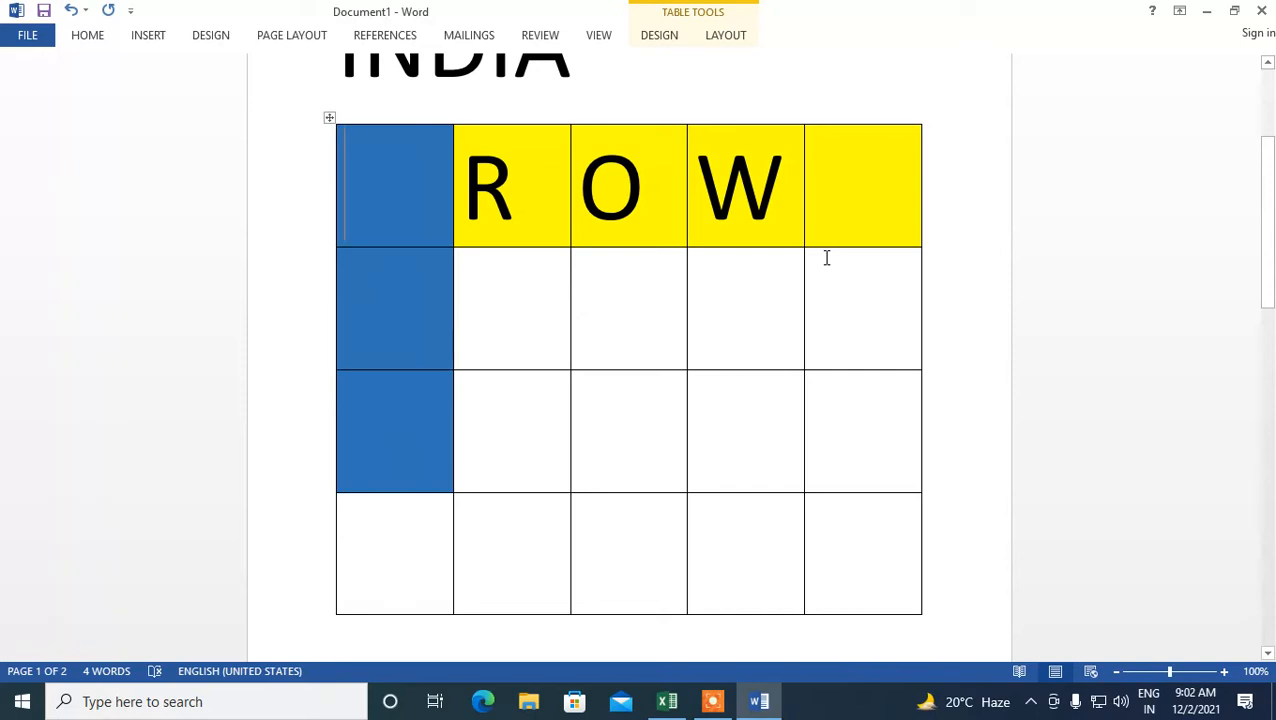
pyautogui.scroll(-1, 720, 295)
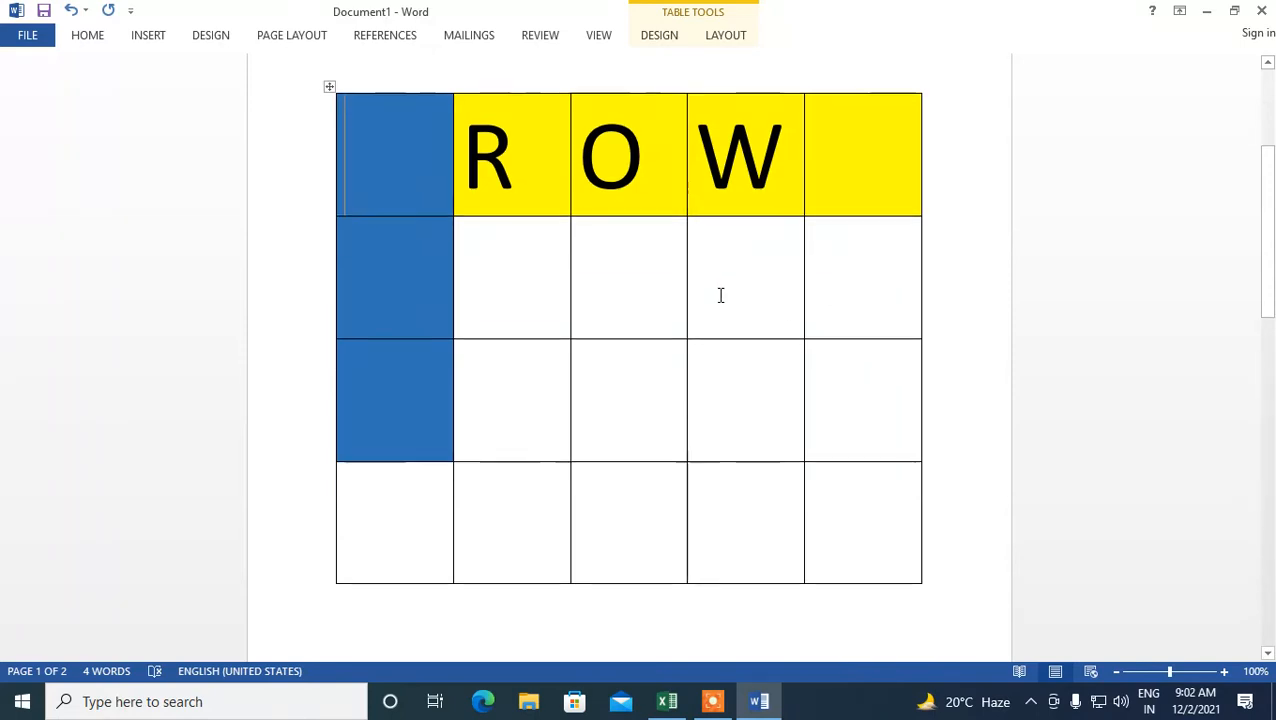
pyautogui.scroll(-12, 720, 295)
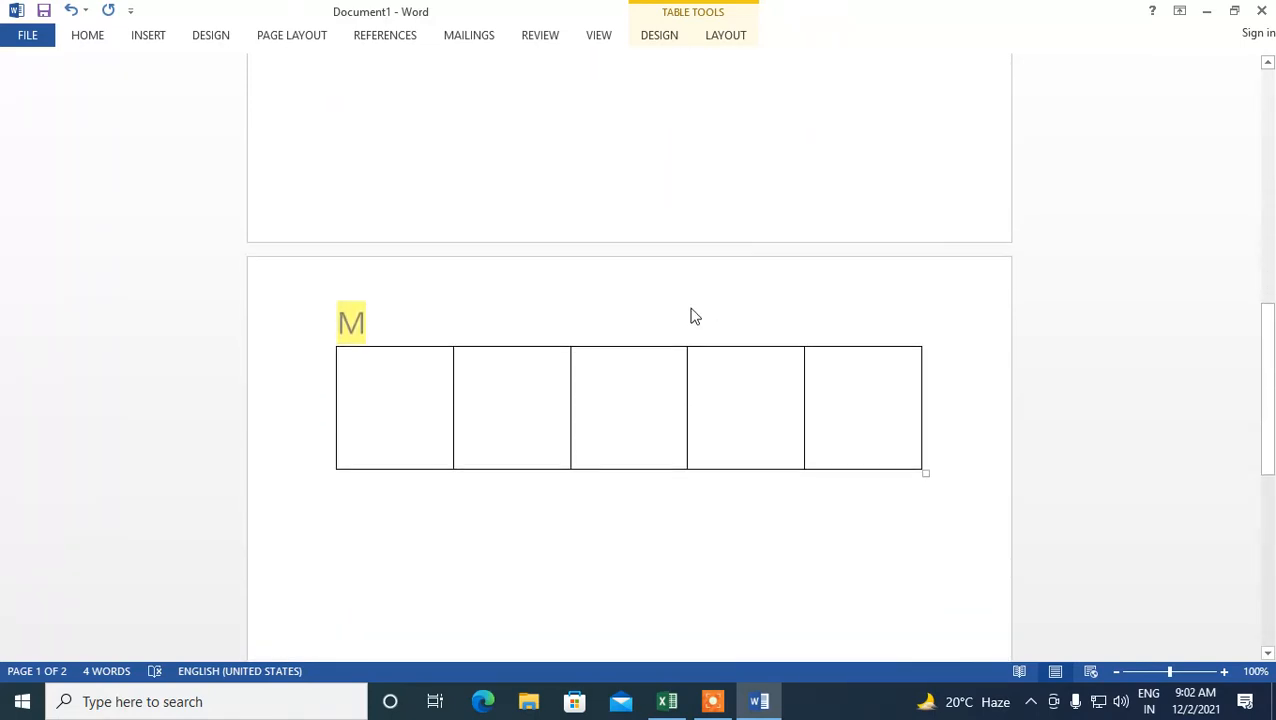
pyautogui.scroll(1, 583, 284)
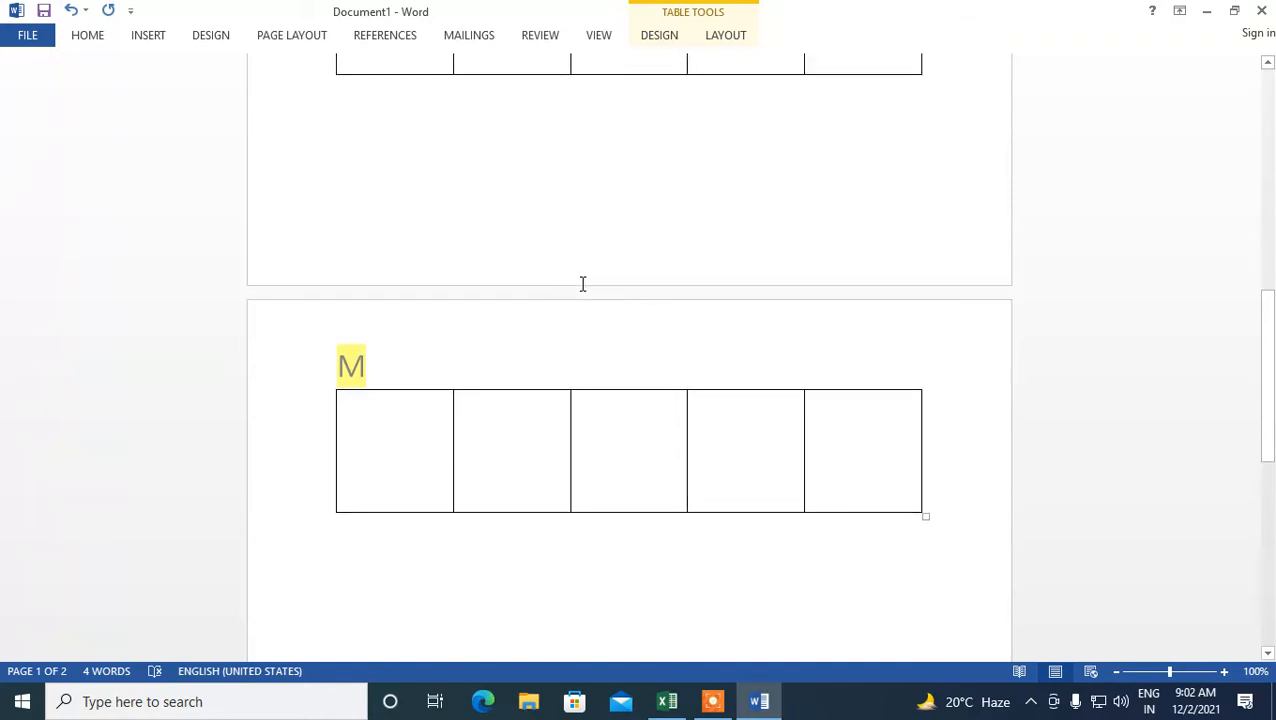
# - Insert a footnote at the end of the table on the first page
pyautogui.scroll(3, 583, 284)
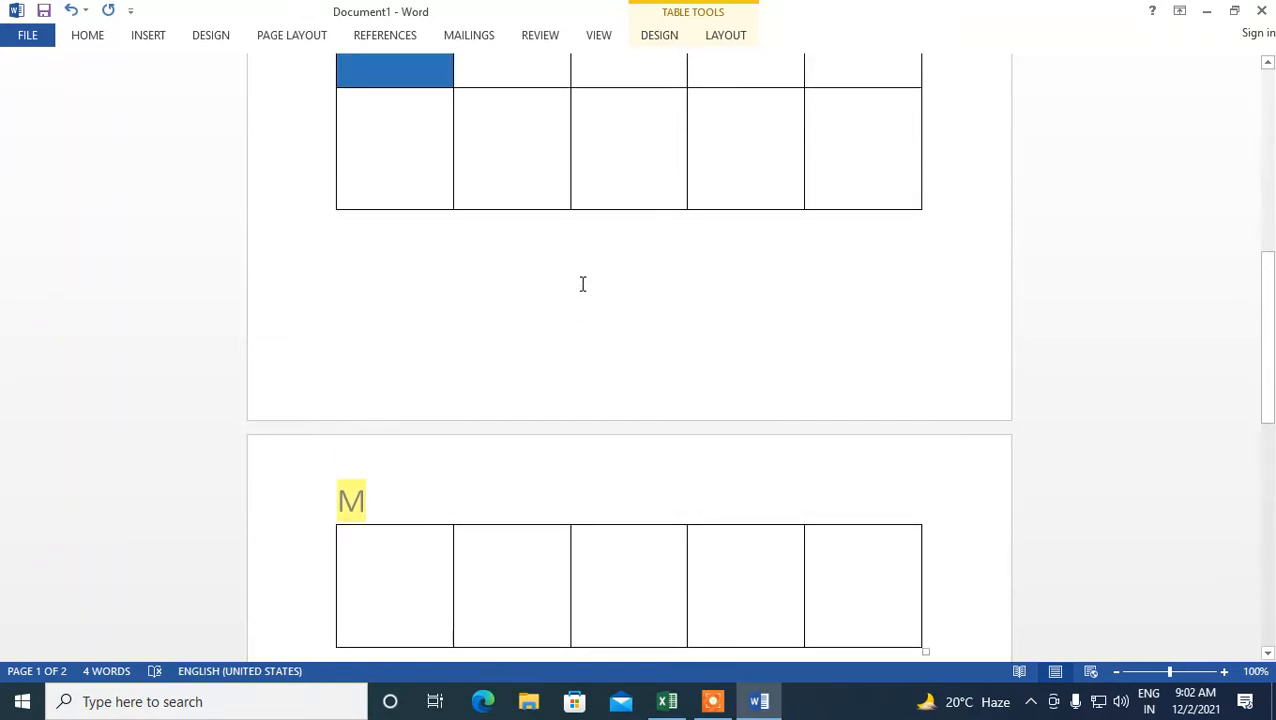
pyautogui.scroll(2, 583, 284)
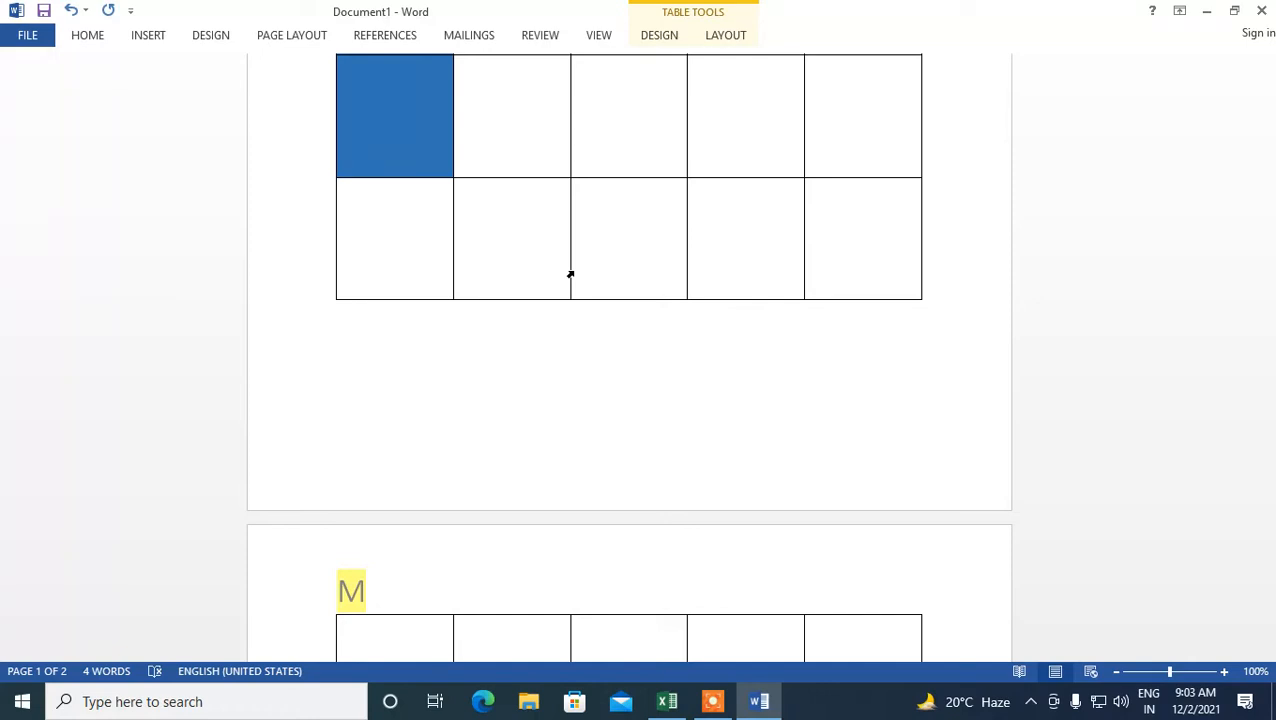
pyautogui.hotkey('ctrl', 'alt', 'f')
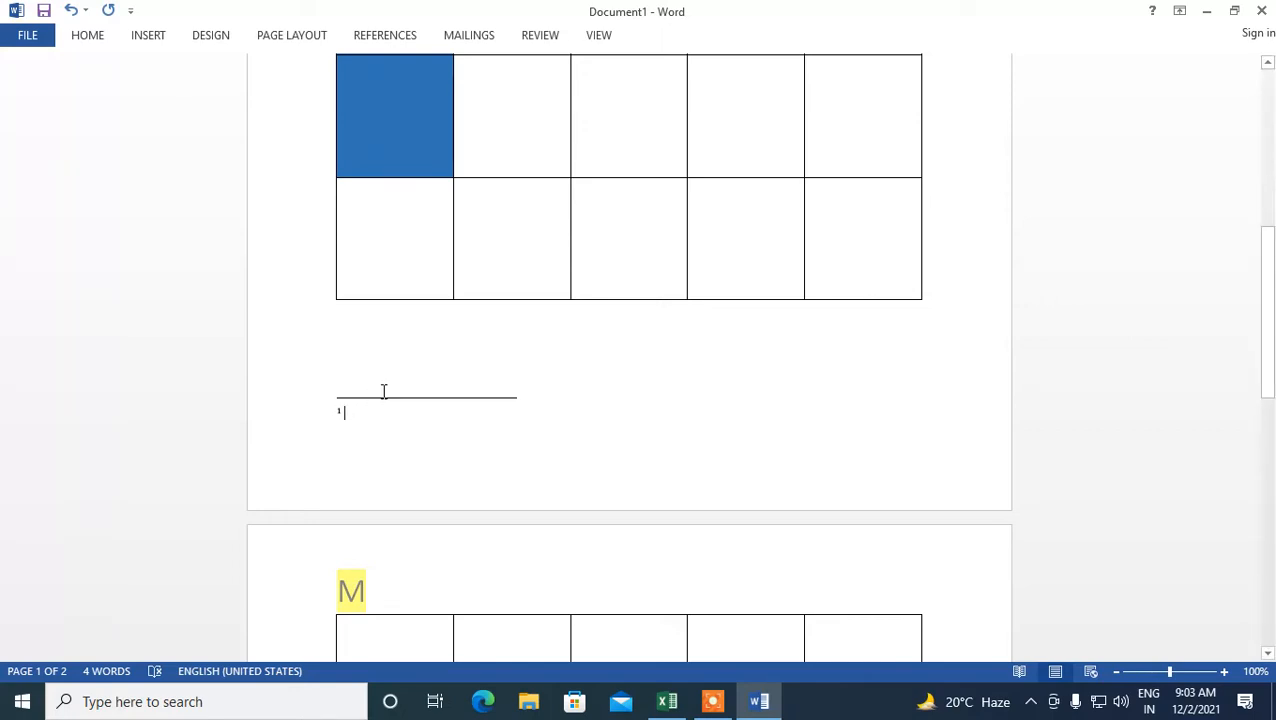
pyautogui.click(943, 166)
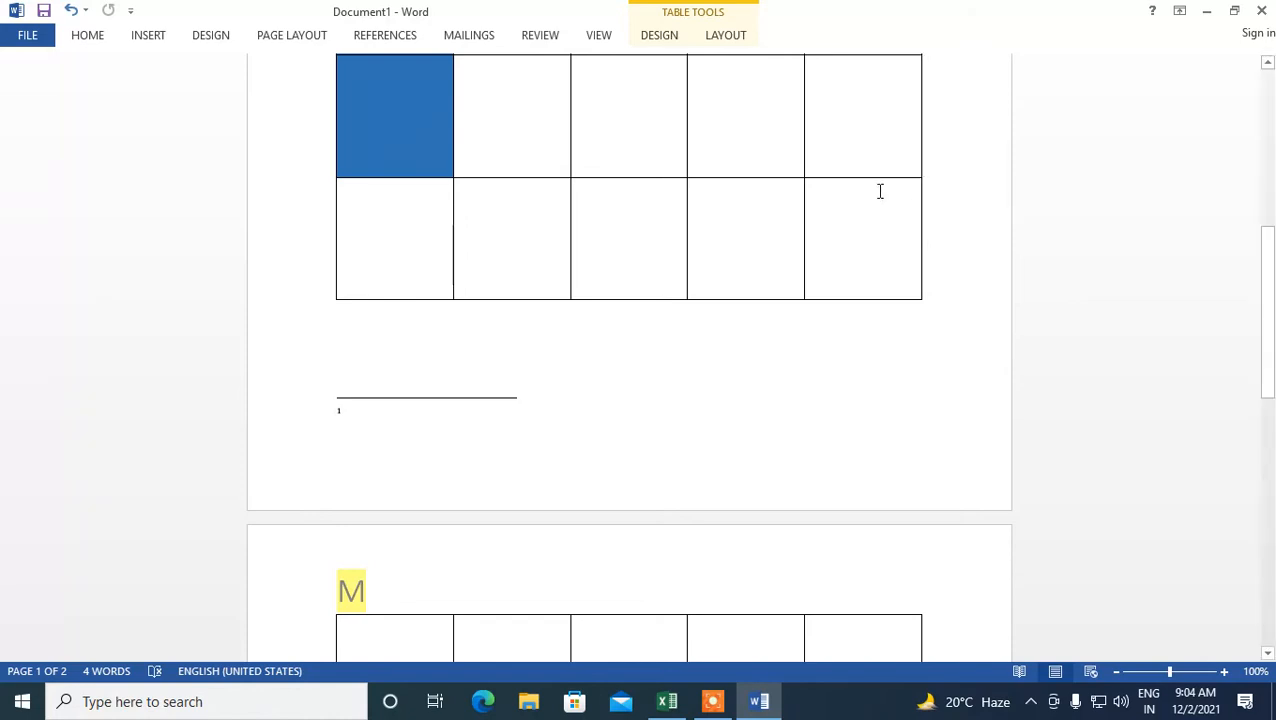
# - Insert an endnote in the second cell of the table's row on the second page
pyautogui.scroll(-5, 736, 232)
pyautogui.scroll(-8, 738, 234)
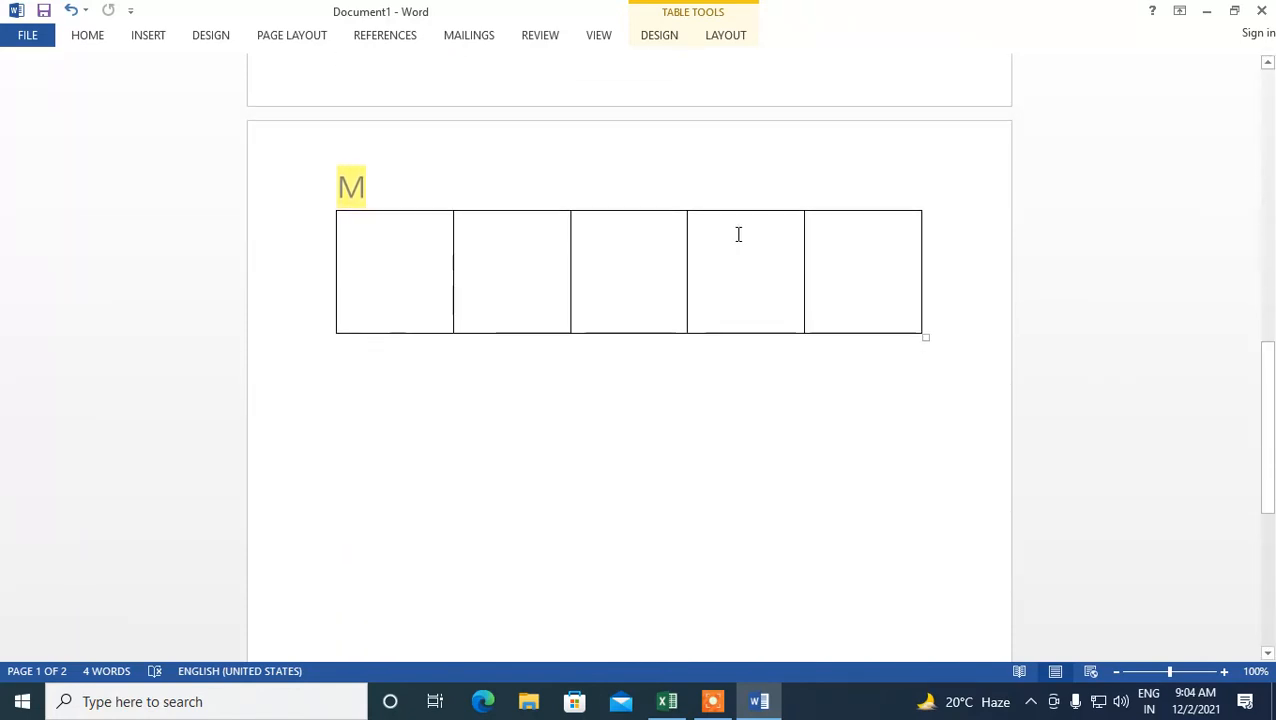
pyautogui.scroll(8, 695, 204)
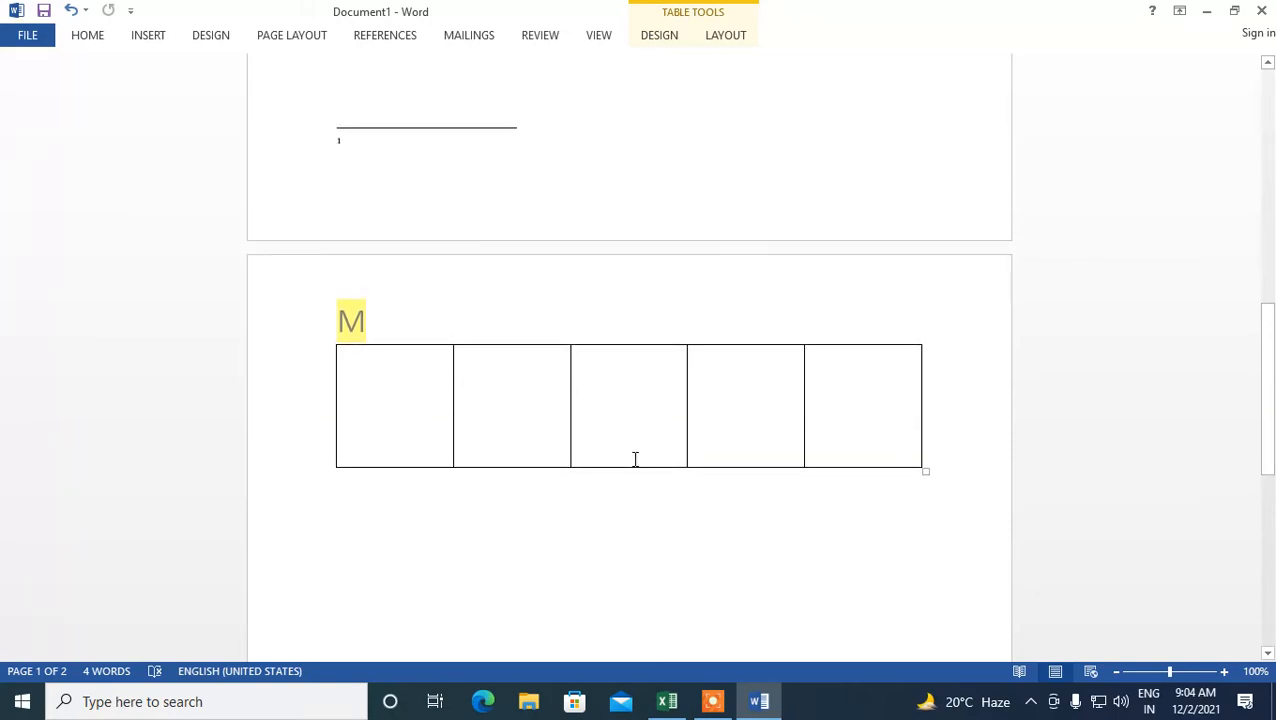
pyautogui.scroll(3, 638, 418)
pyautogui.scroll(-2, 638, 420)
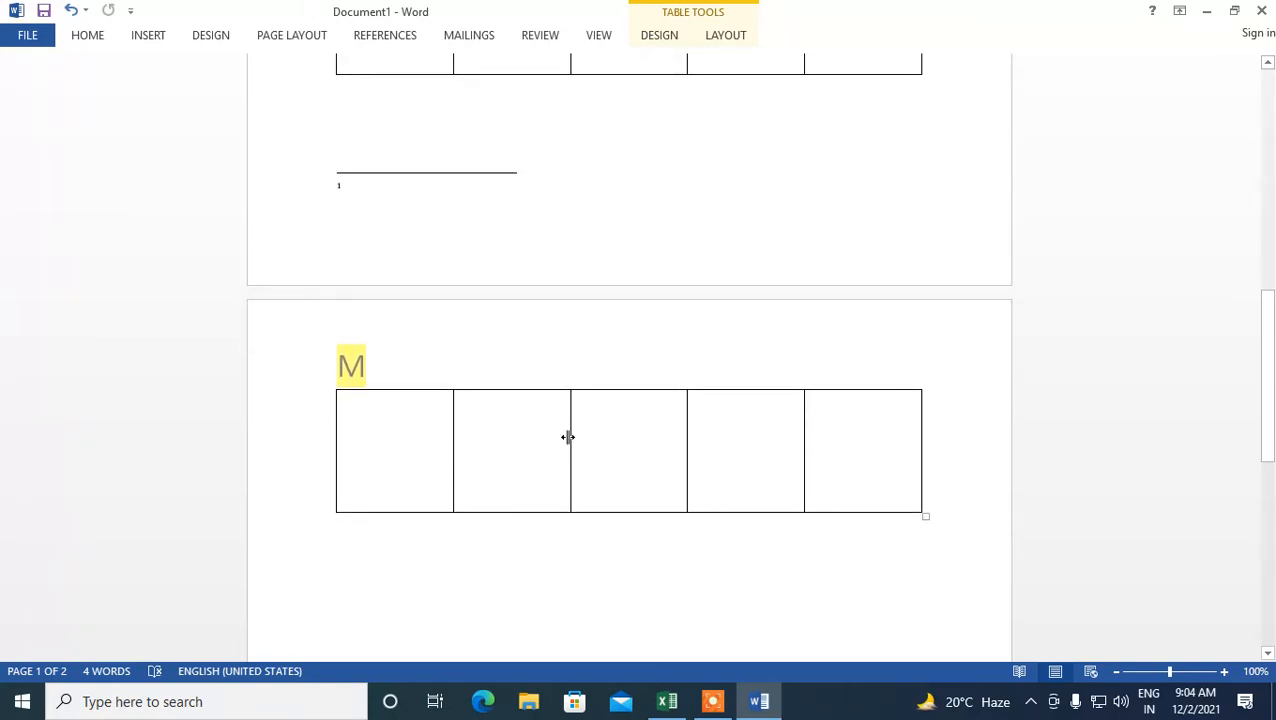
pyautogui.click(535, 446)
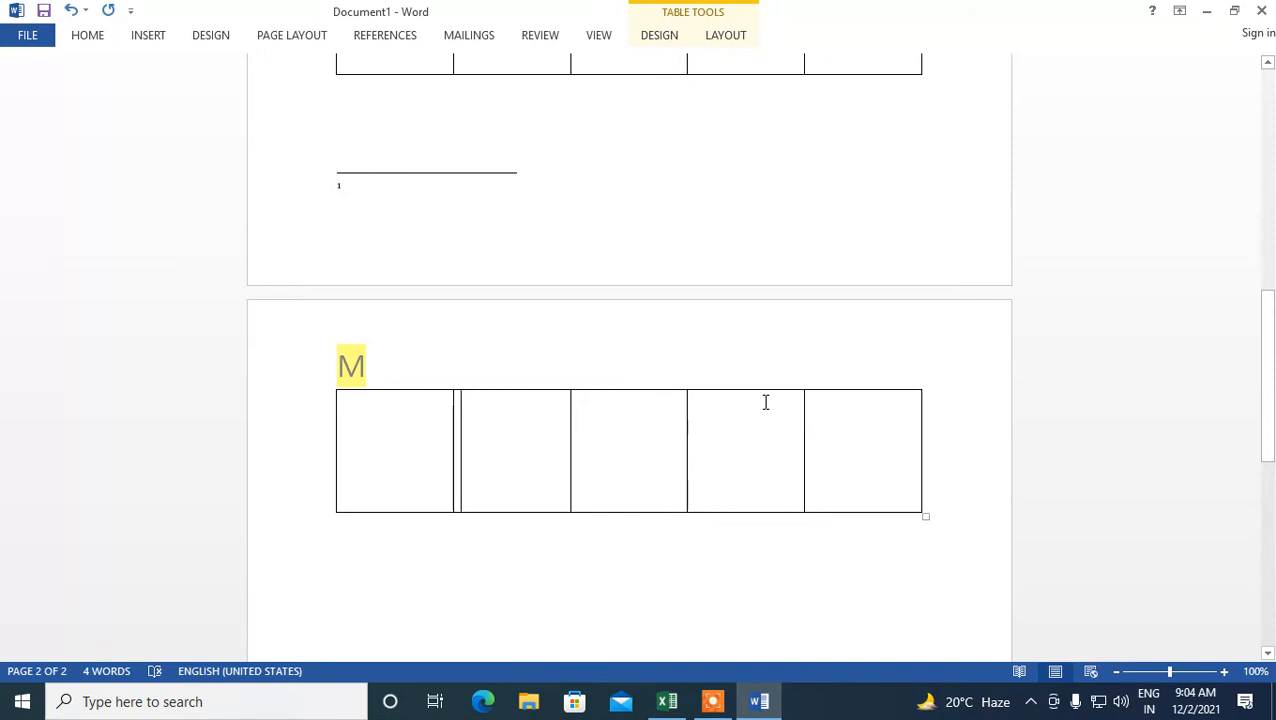
pyautogui.hotkey('ctrl', 'alt', 'd')
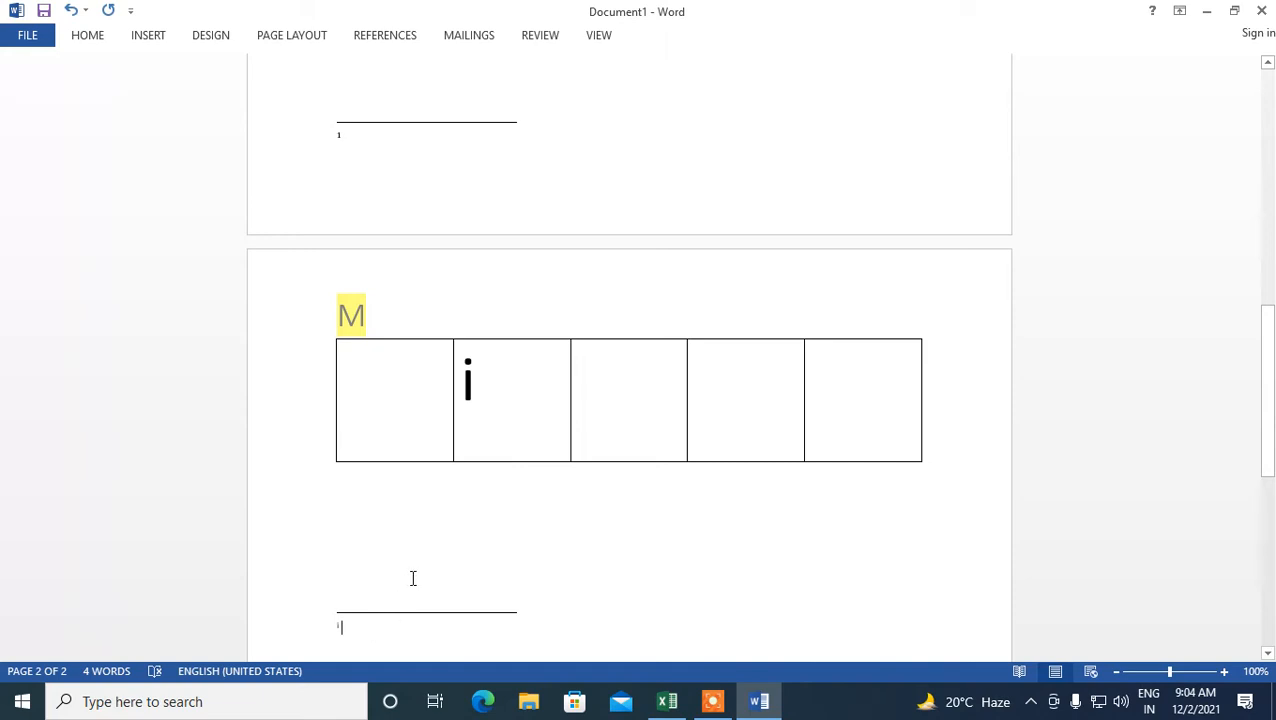
# - Delete the entire first column of the table, the blue-shaded one
pyautogui.scroll(8, 454, 493)
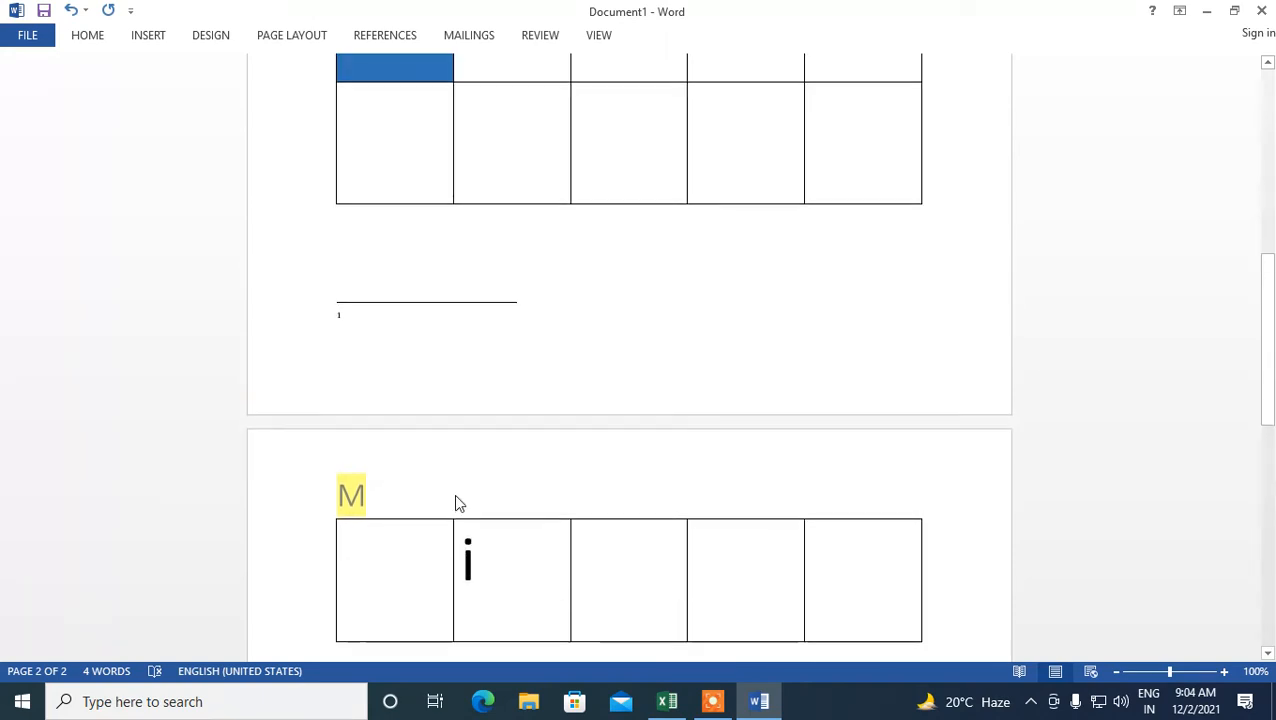
pyautogui.click(606, 478)
pyautogui.scroll(5, 610, 398)
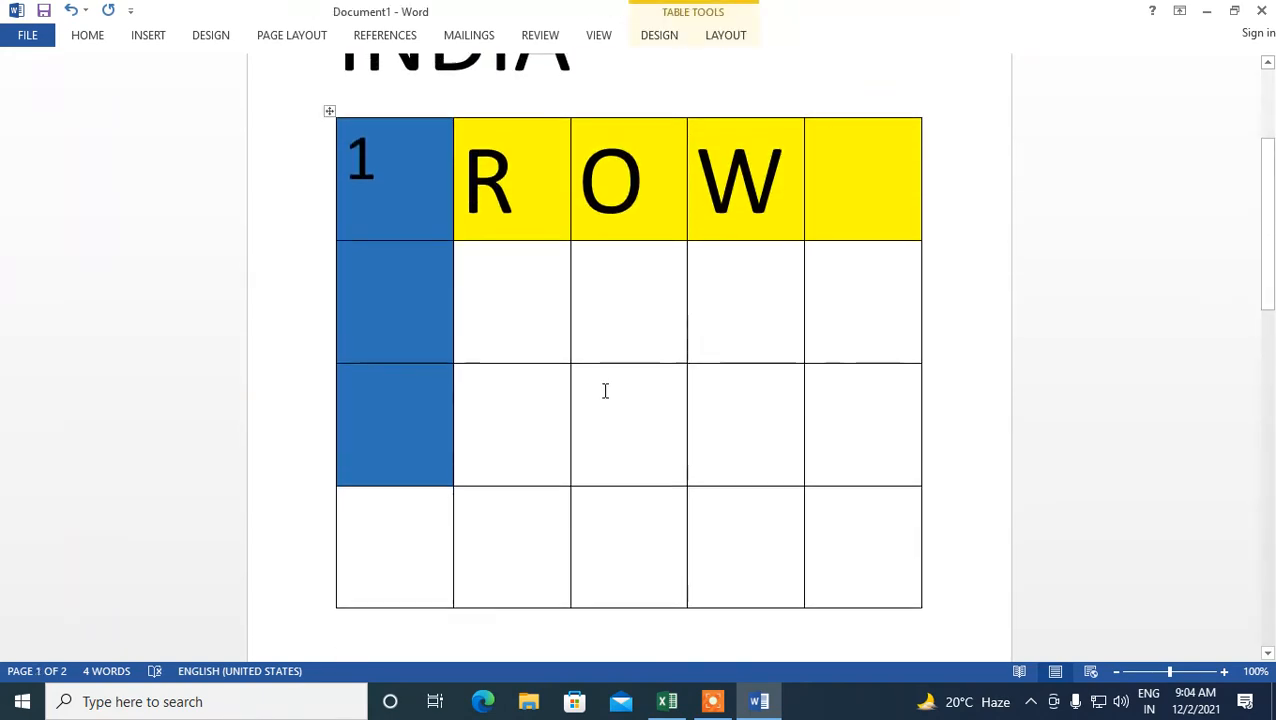
pyautogui.click(656, 197)
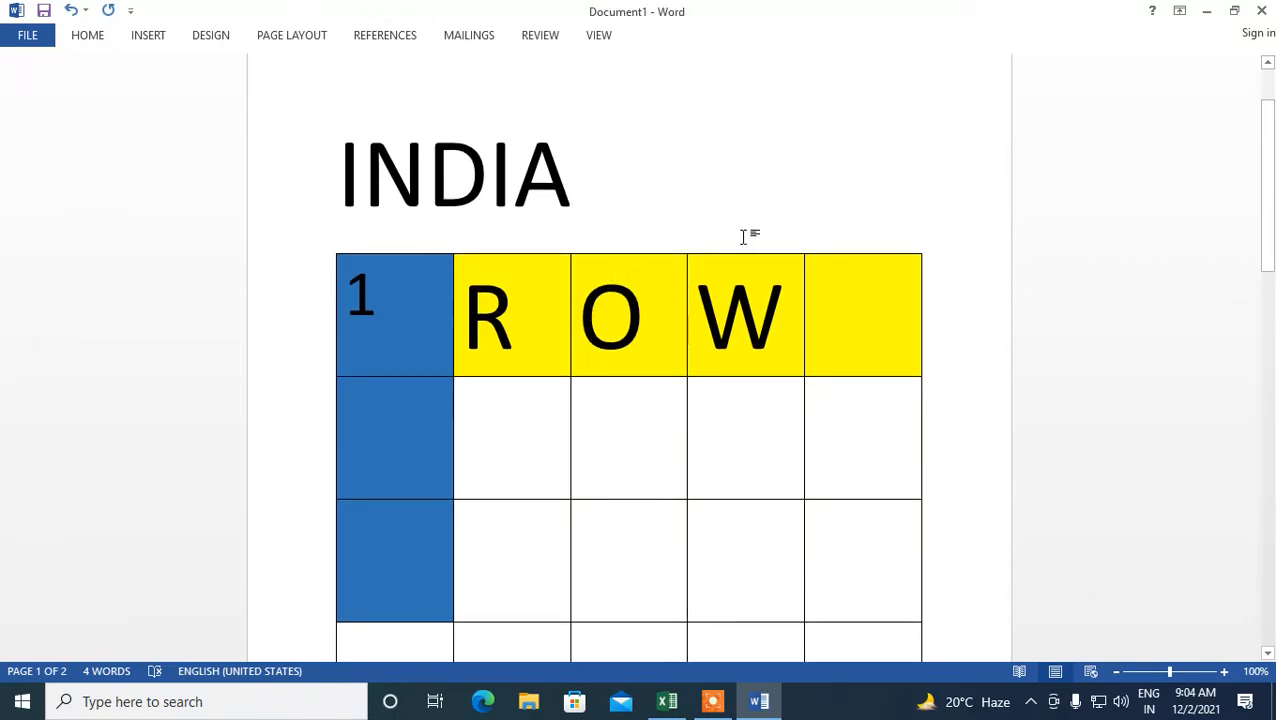
pyautogui.scroll(-10, 743, 236)
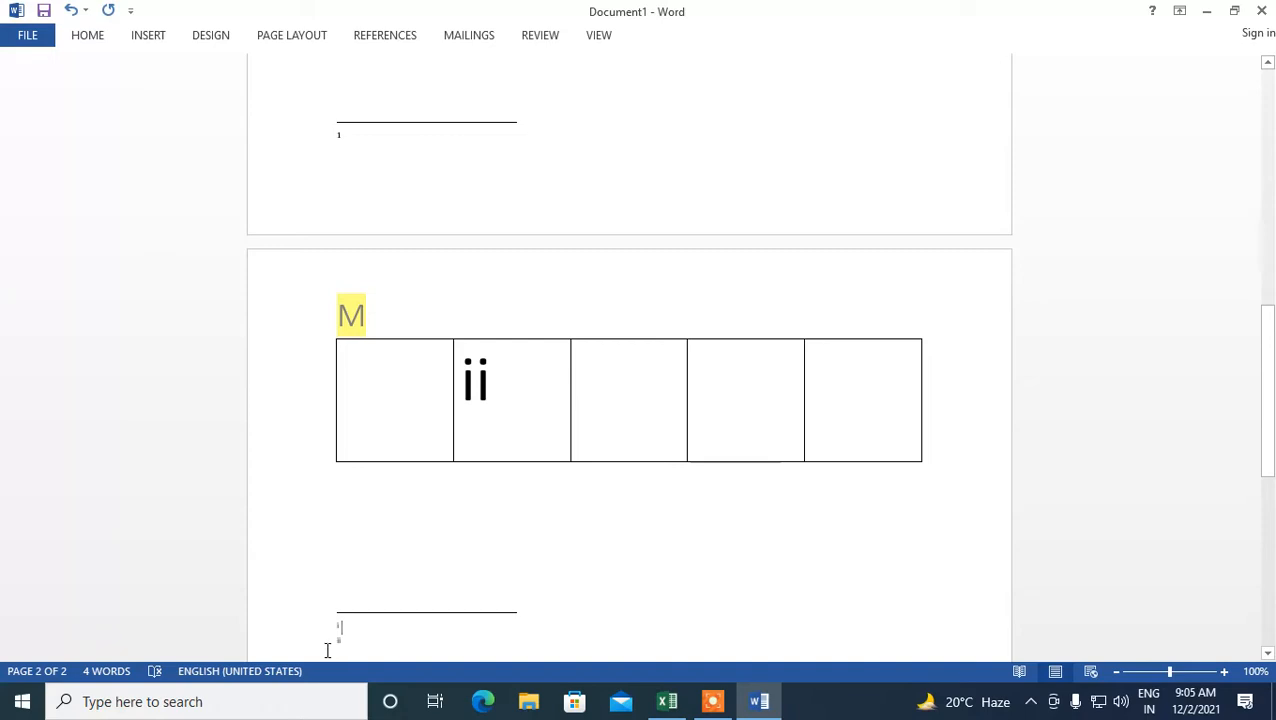
pyautogui.scroll(6, 347, 416)
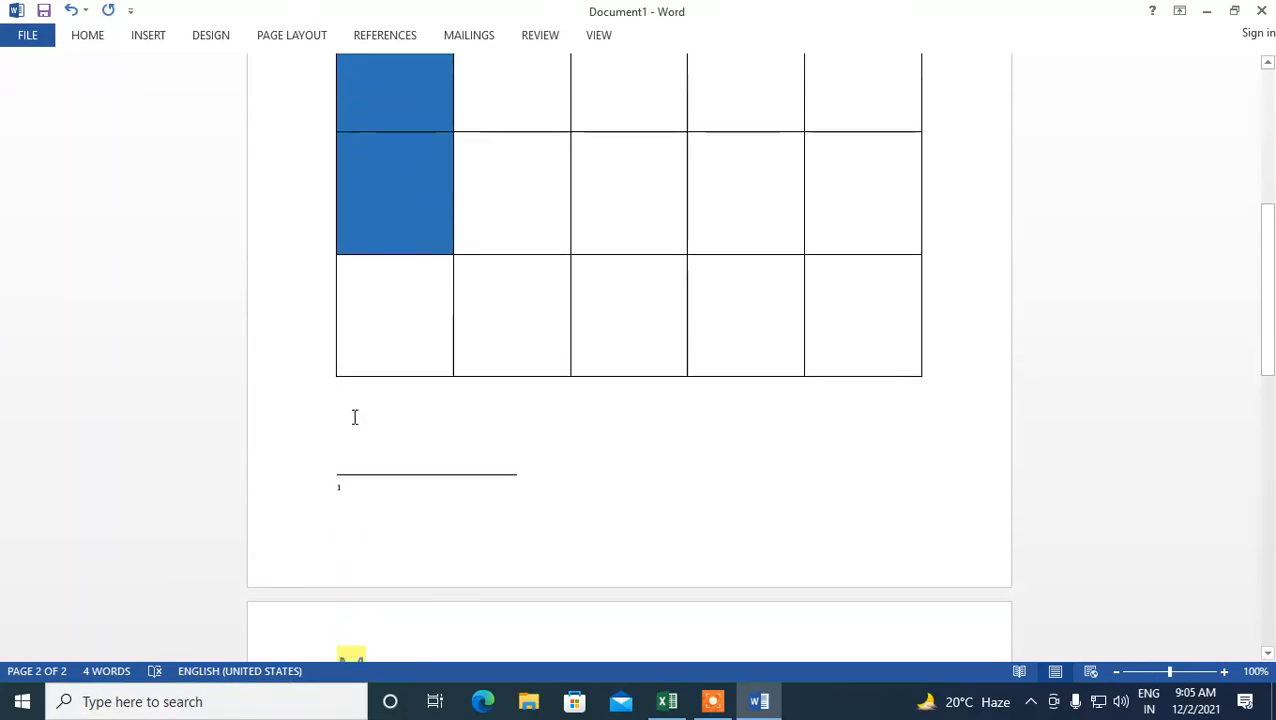
pyautogui.scroll(4, 354, 417)
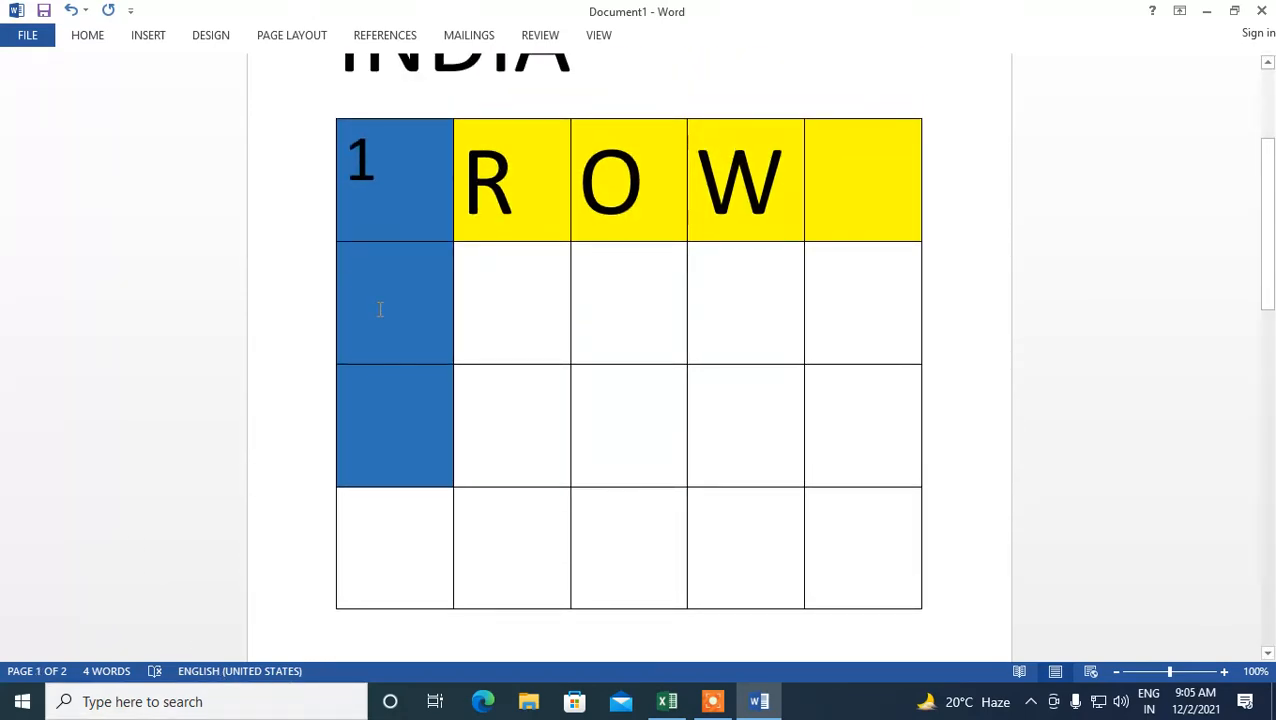
pyautogui.click(376, 303)
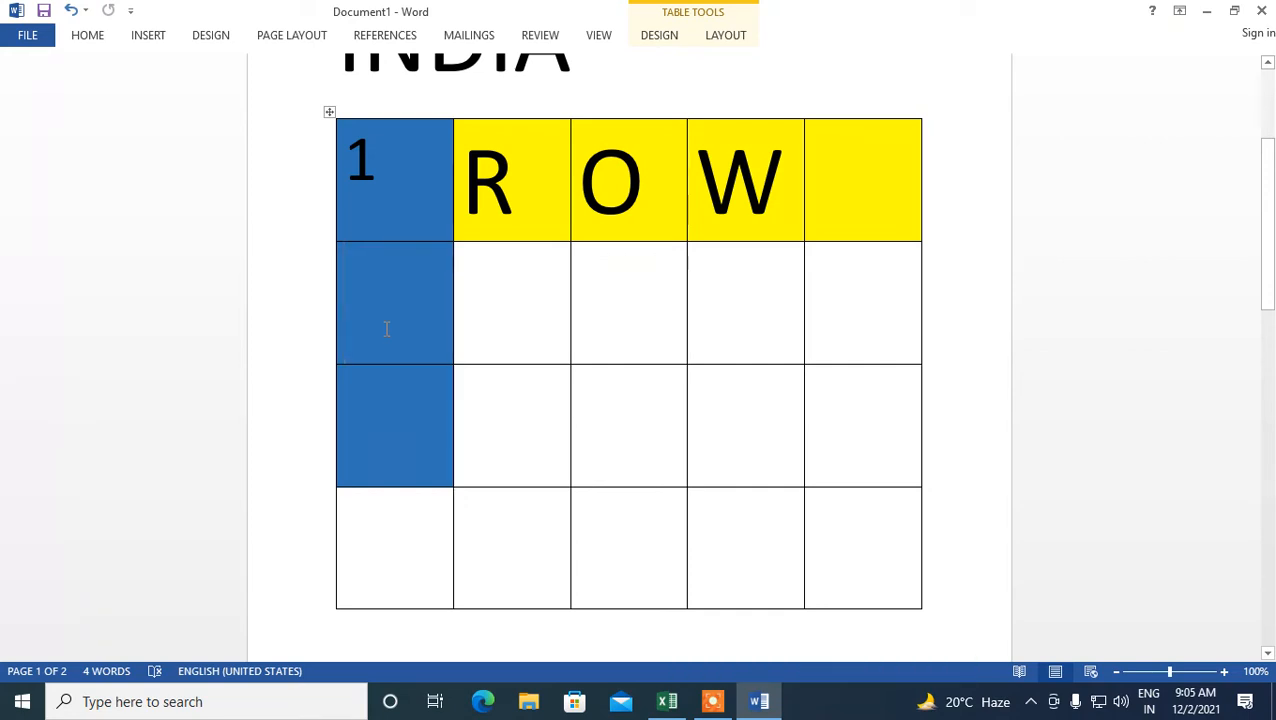
pyautogui.rightClick(405, 300)
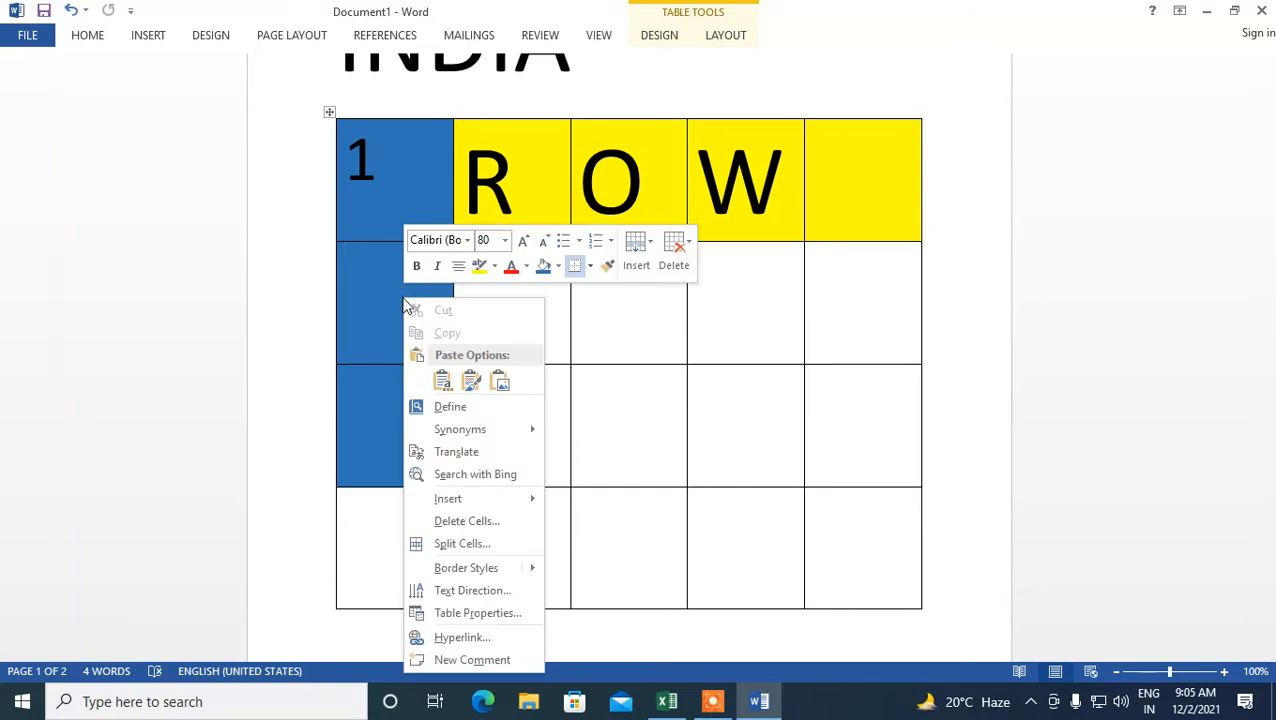
pyautogui.click(459, 522)
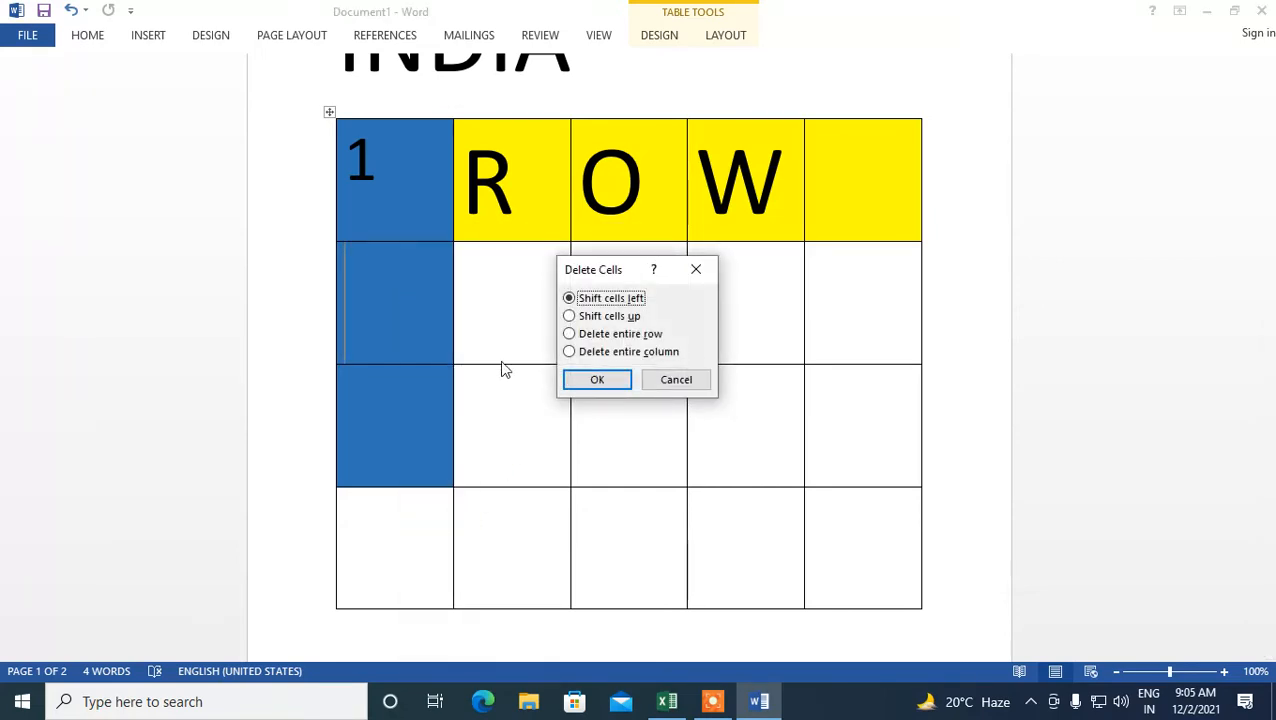
pyautogui.click(578, 354)
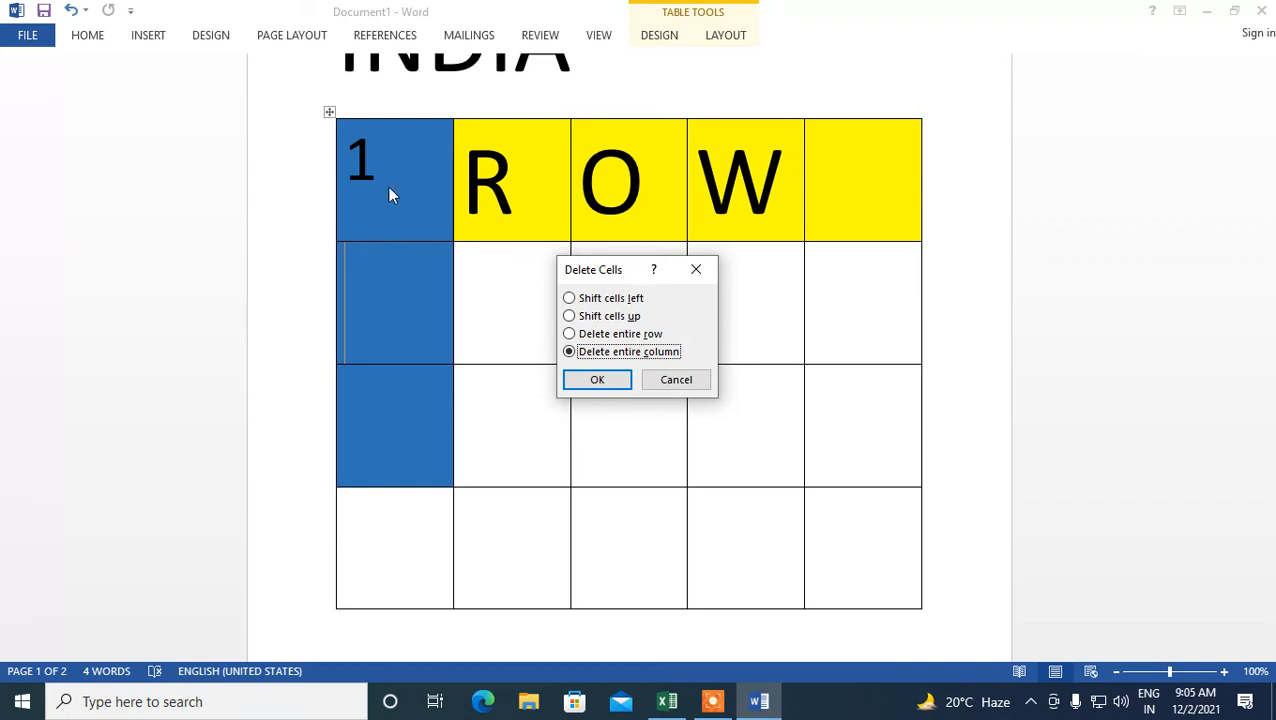
pyautogui.click(596, 381)
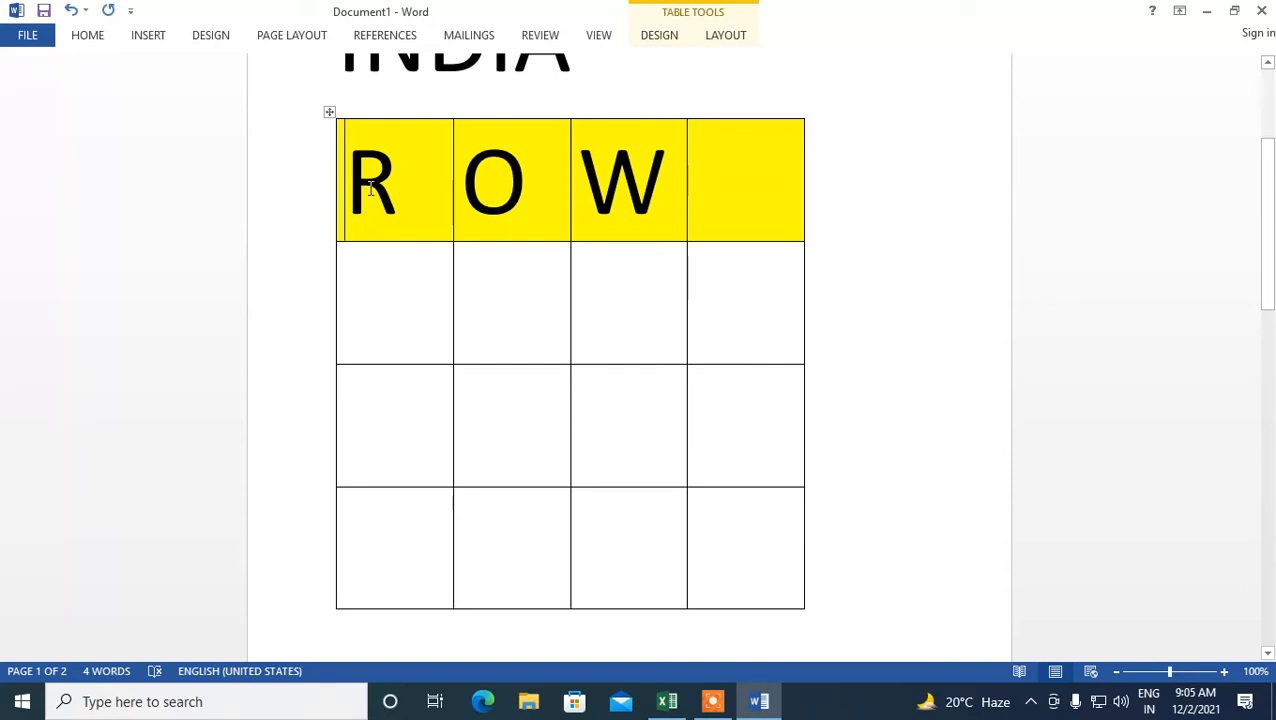
# - Delete the entire first row of the table containing R, O and W
pyautogui.rightClick(406, 179)
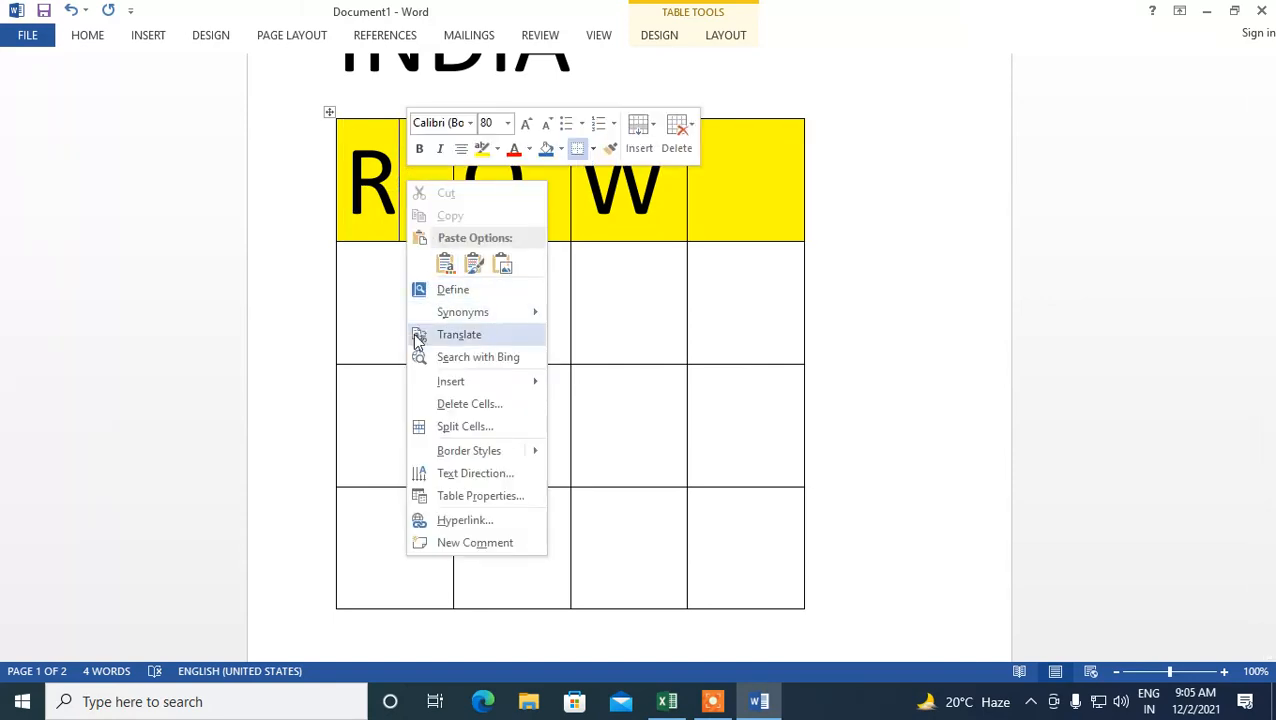
pyautogui.click(452, 404)
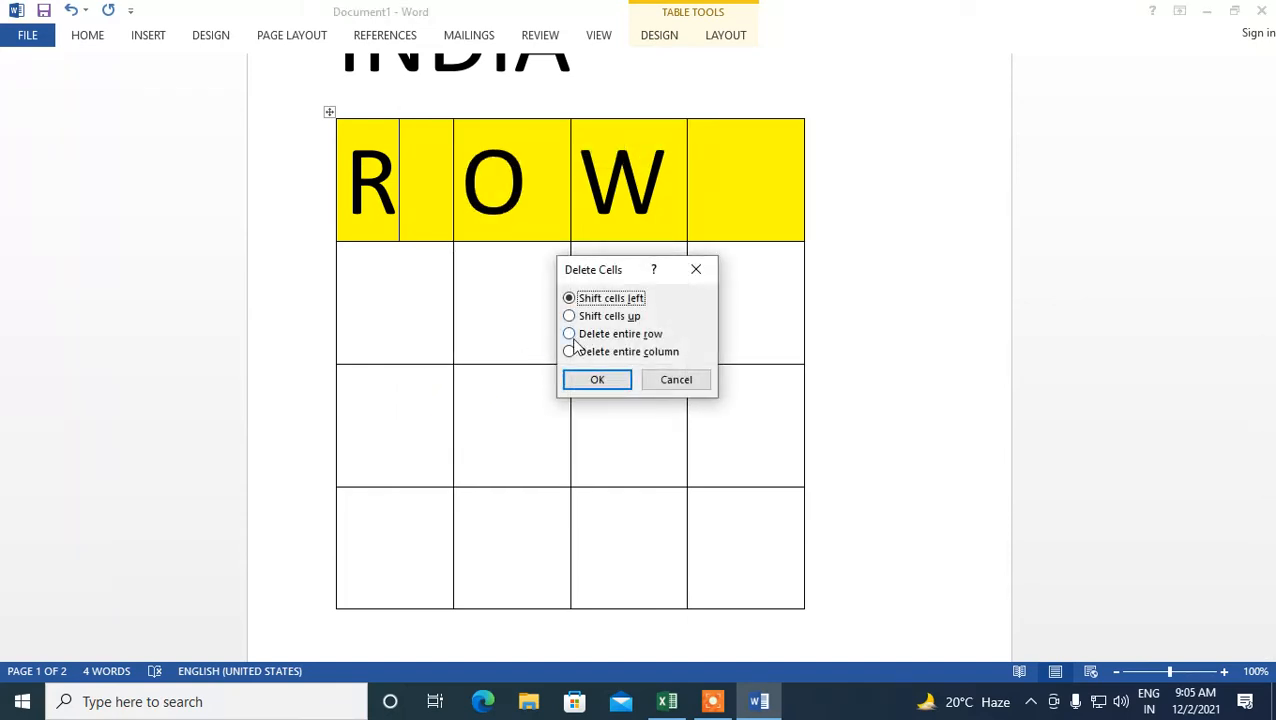
pyautogui.click(570, 336)
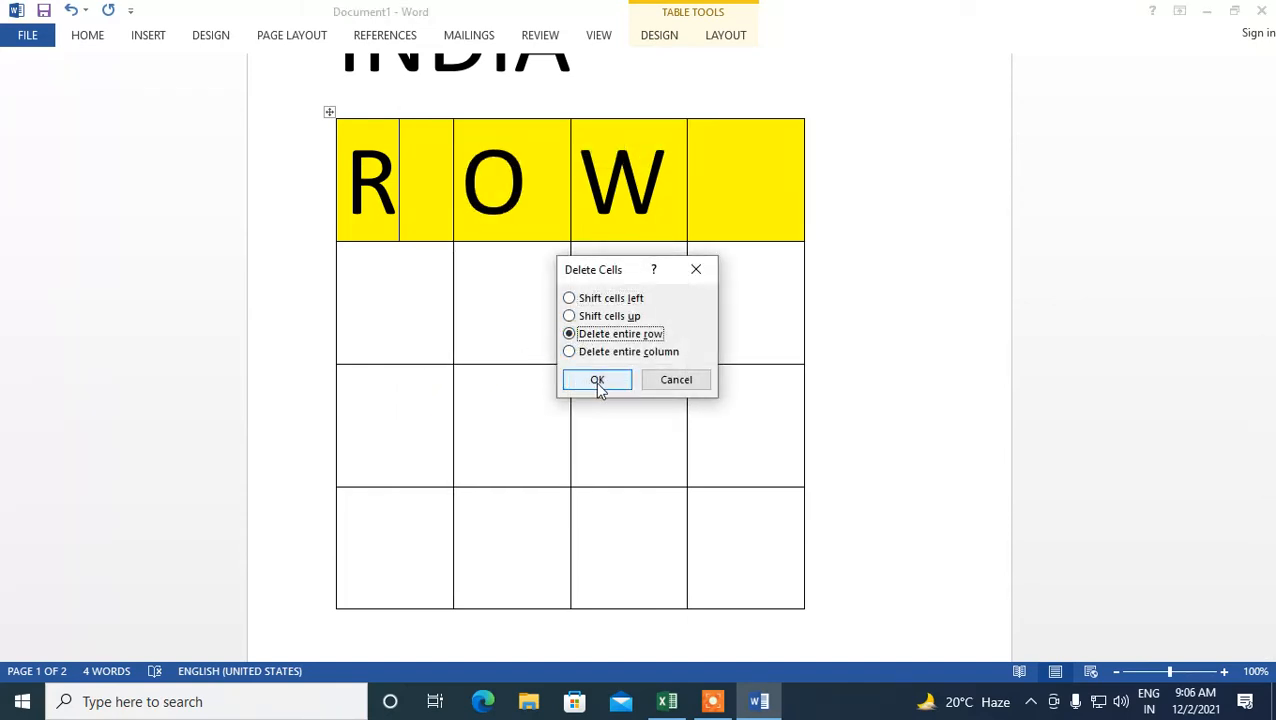
pyautogui.click(595, 382)
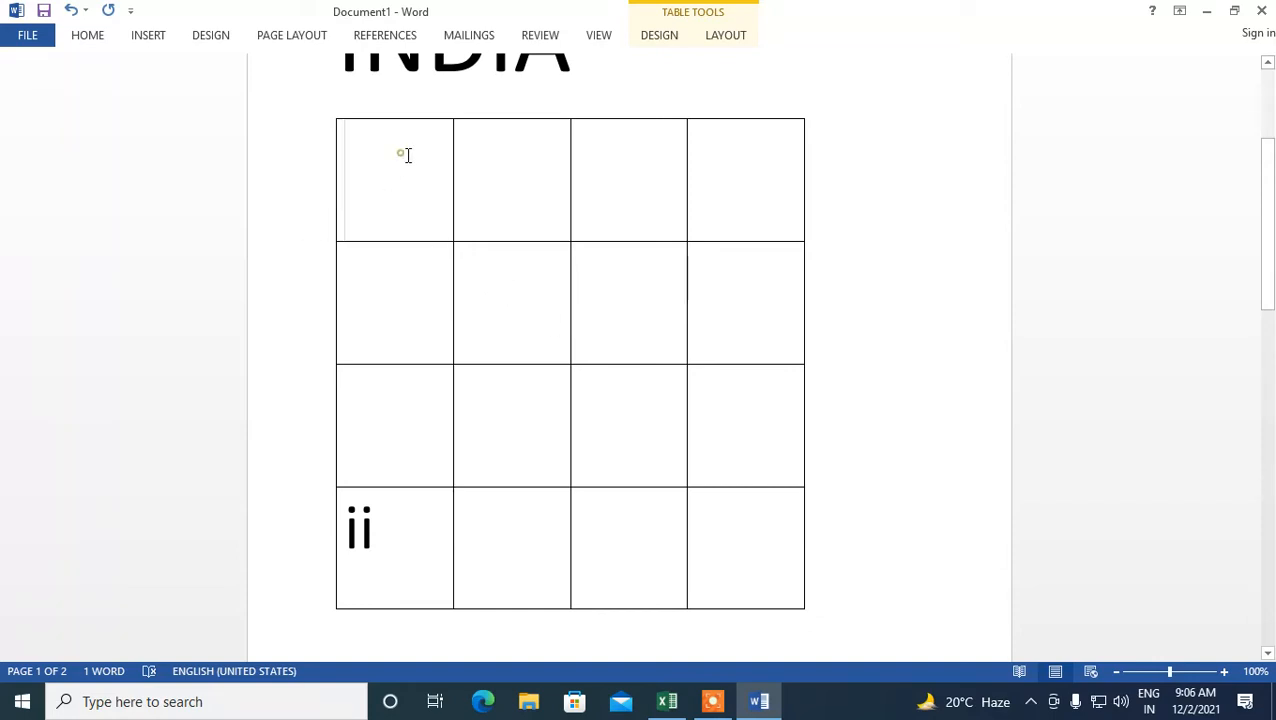
# - Select the whole table and apply all borders as red 4½ pt lines
pyautogui.moveTo(404, 154); pyautogui.dragTo(709, 464)
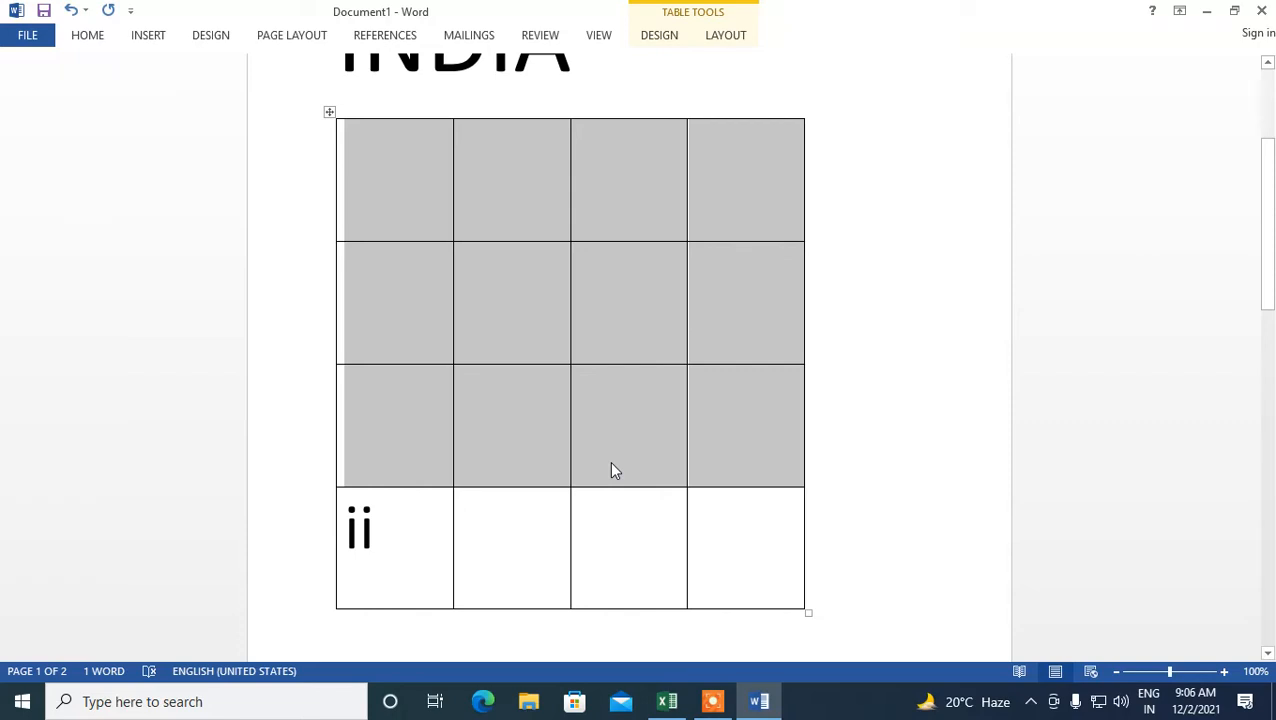
pyautogui.click(331, 114)
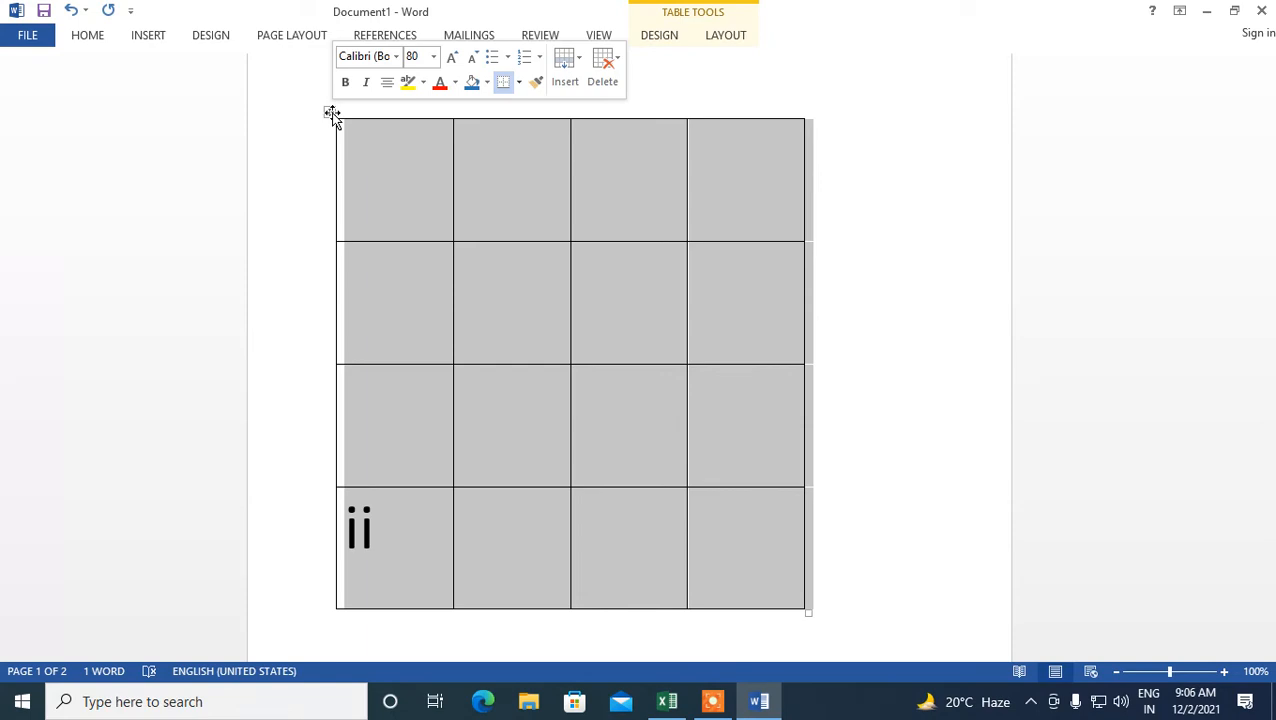
pyautogui.click(673, 40)
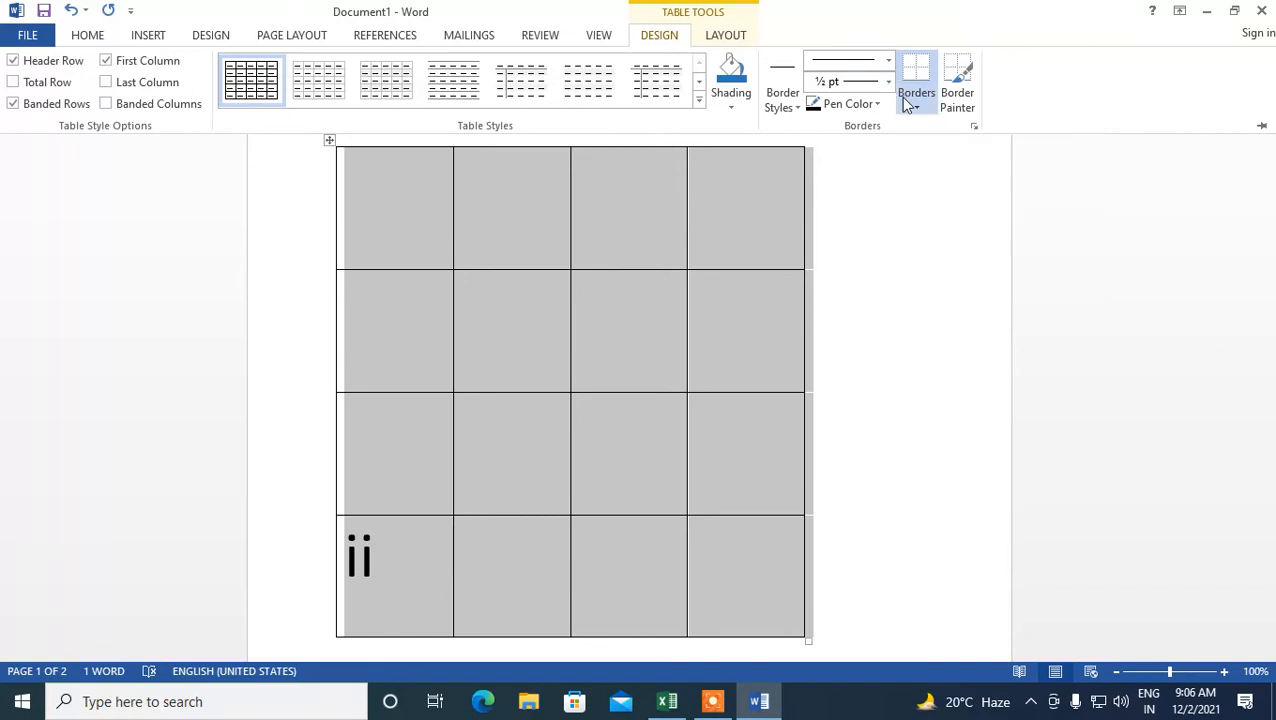
pyautogui.click(911, 103)
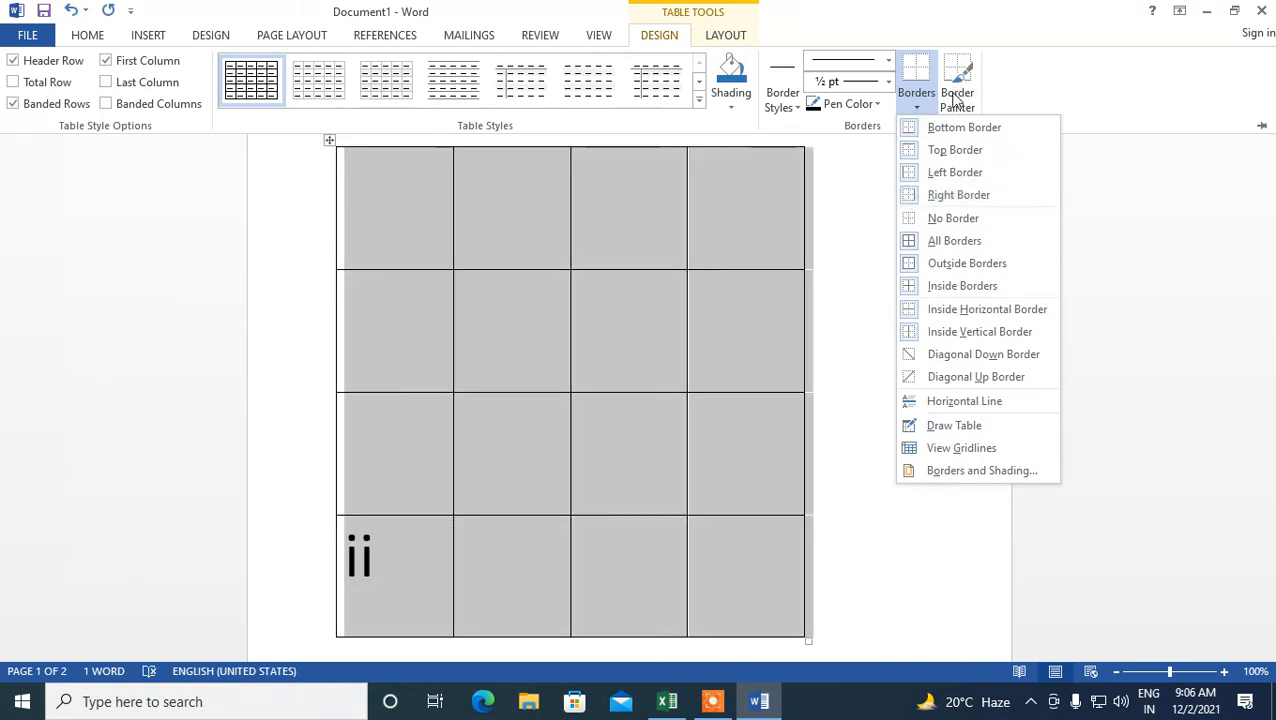
pyautogui.click(888, 81)
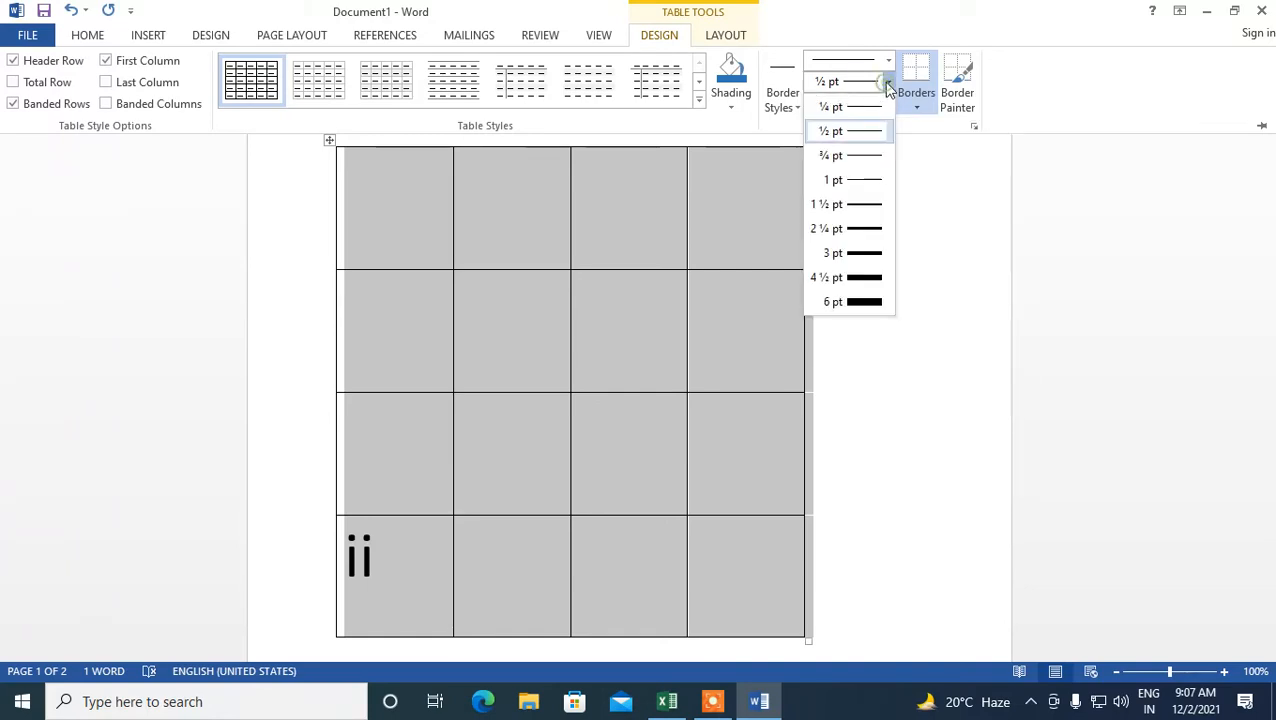
pyautogui.click(850, 277)
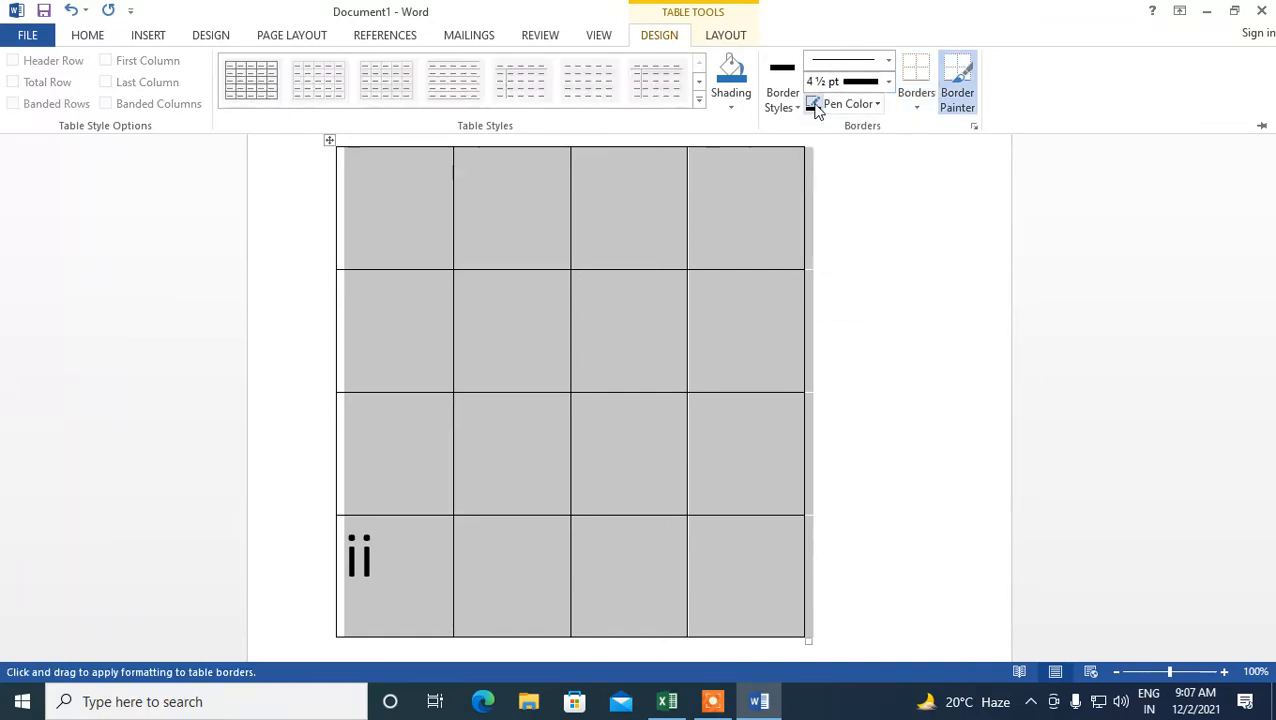
pyautogui.click(872, 105)
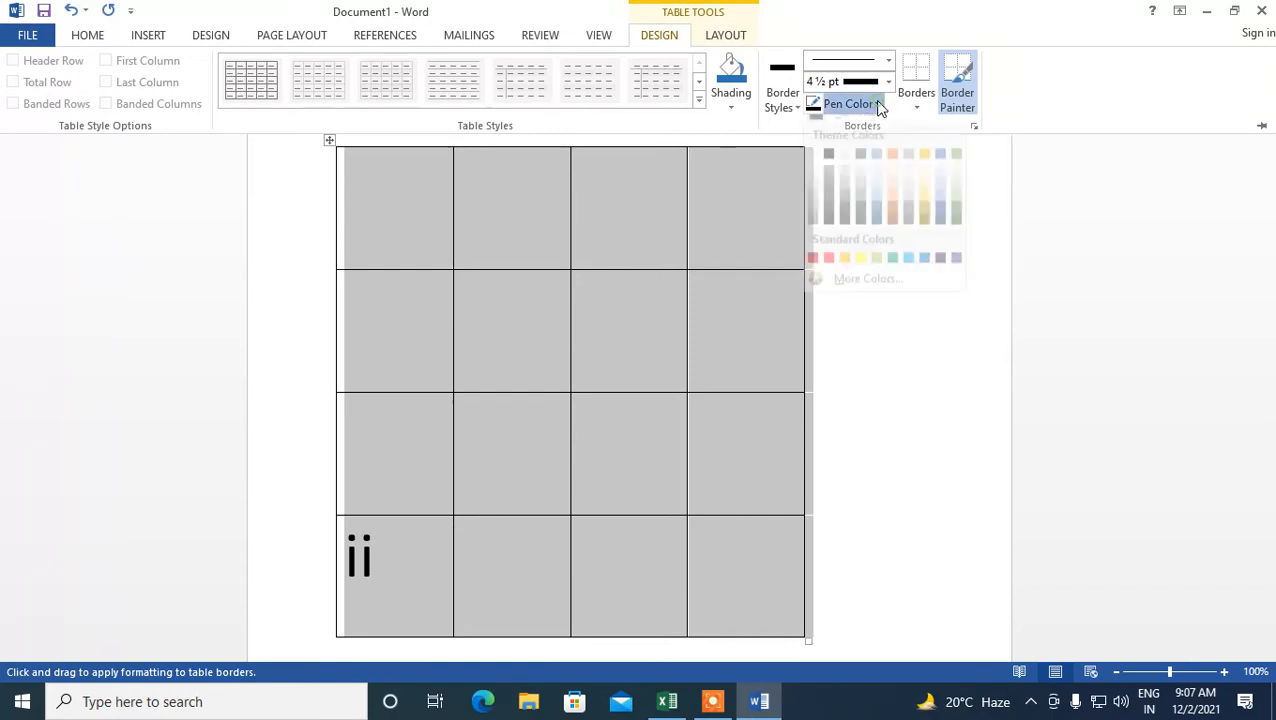
pyautogui.click(828, 272)
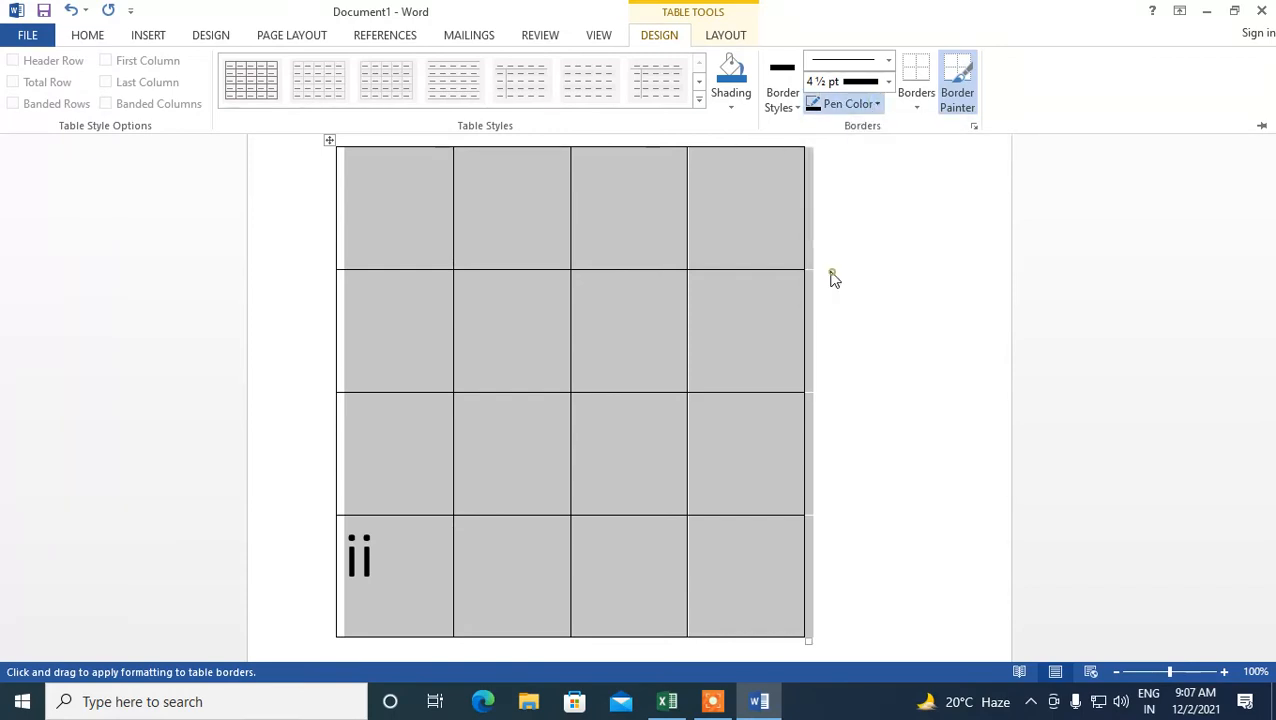
pyautogui.click(797, 108)
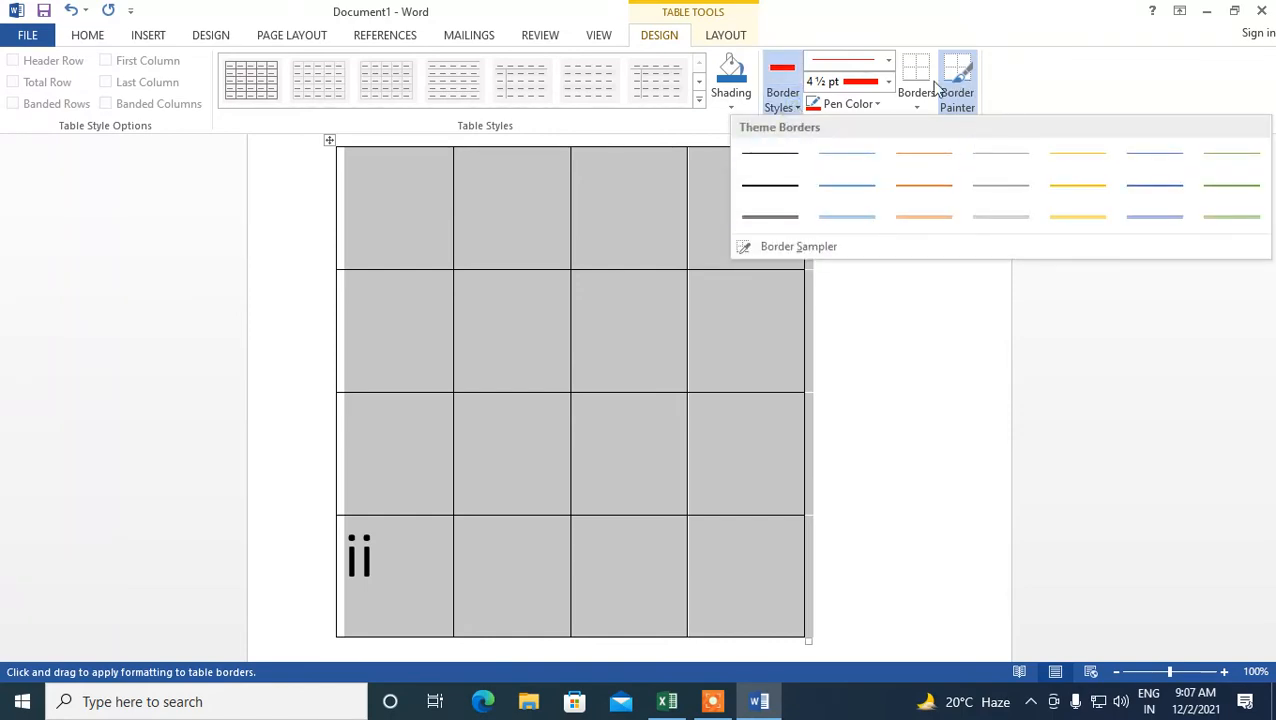
pyautogui.click(915, 108)
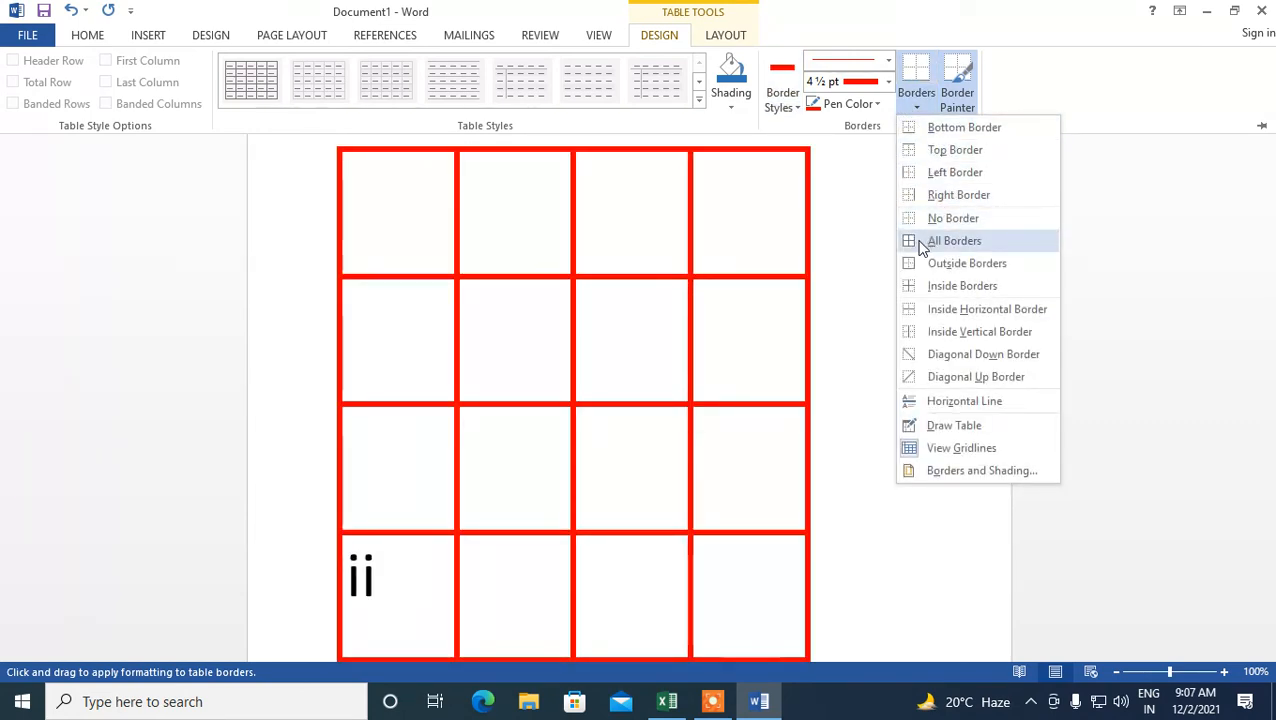
pyautogui.click(921, 243)
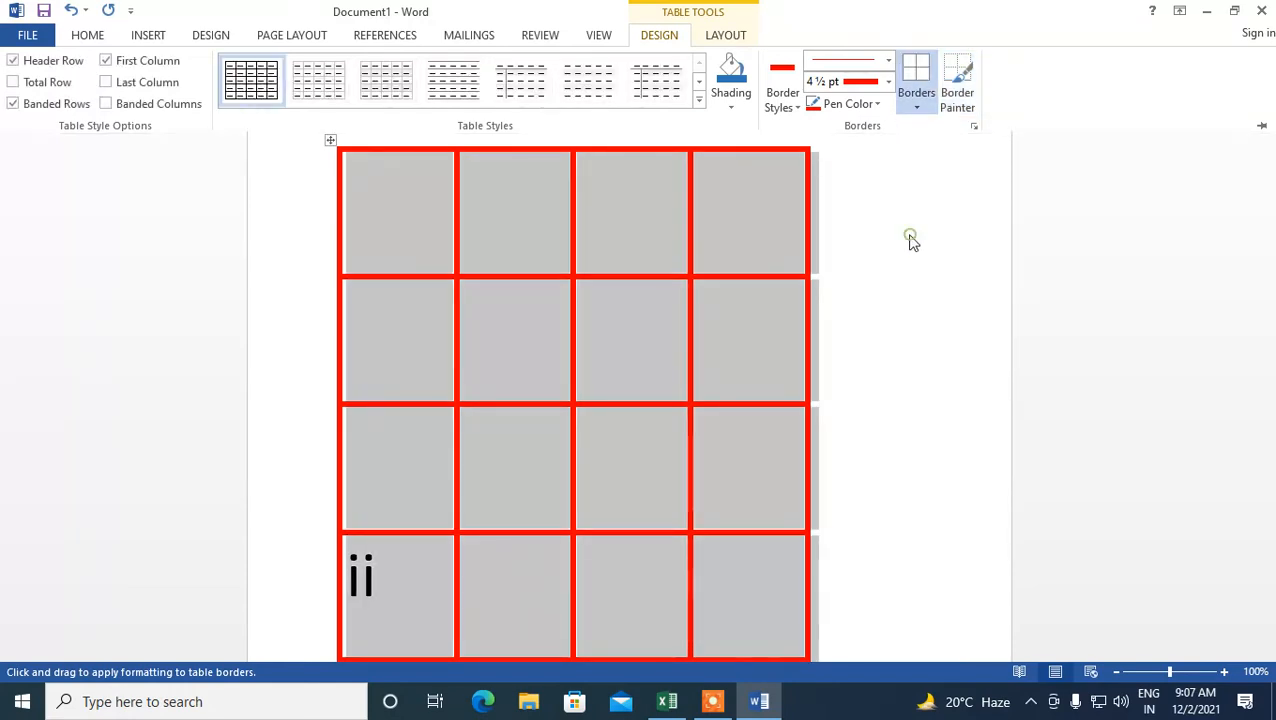
# - Insert the Desktop picture PicsArt_12-01-10.33.54 into the table's first cell
pyautogui.click(627, 248)
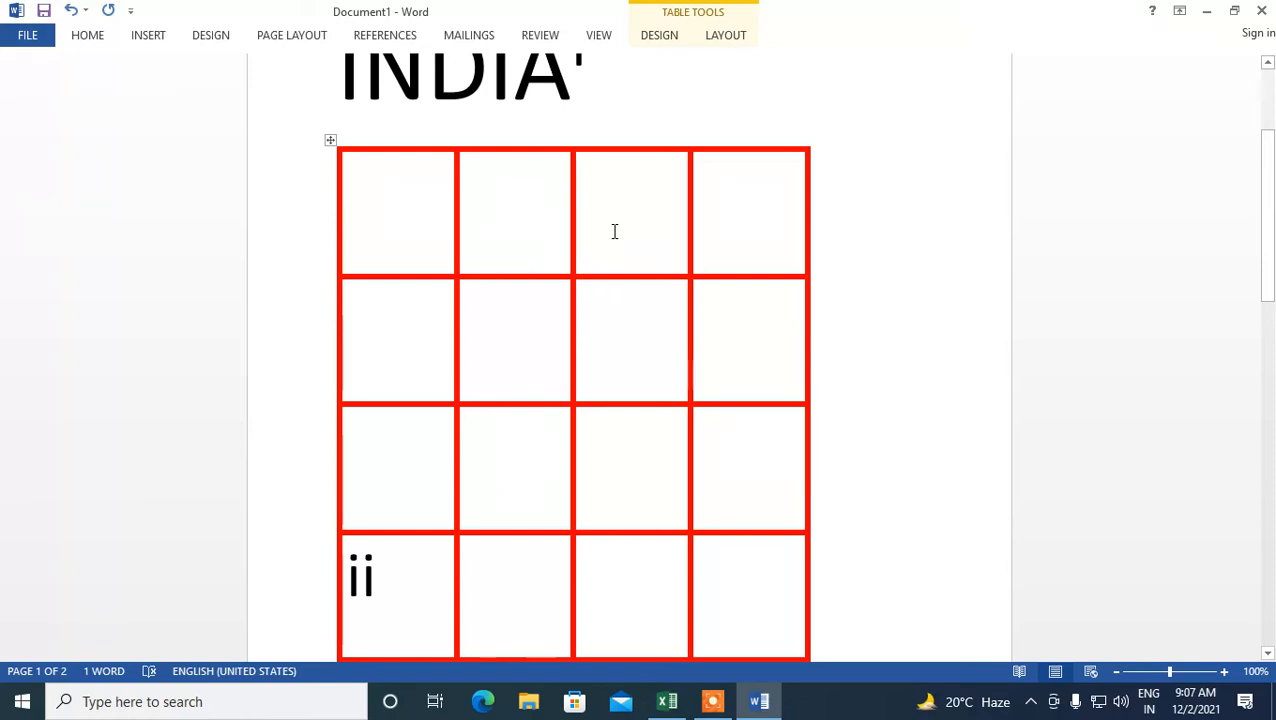
pyautogui.click(432, 207)
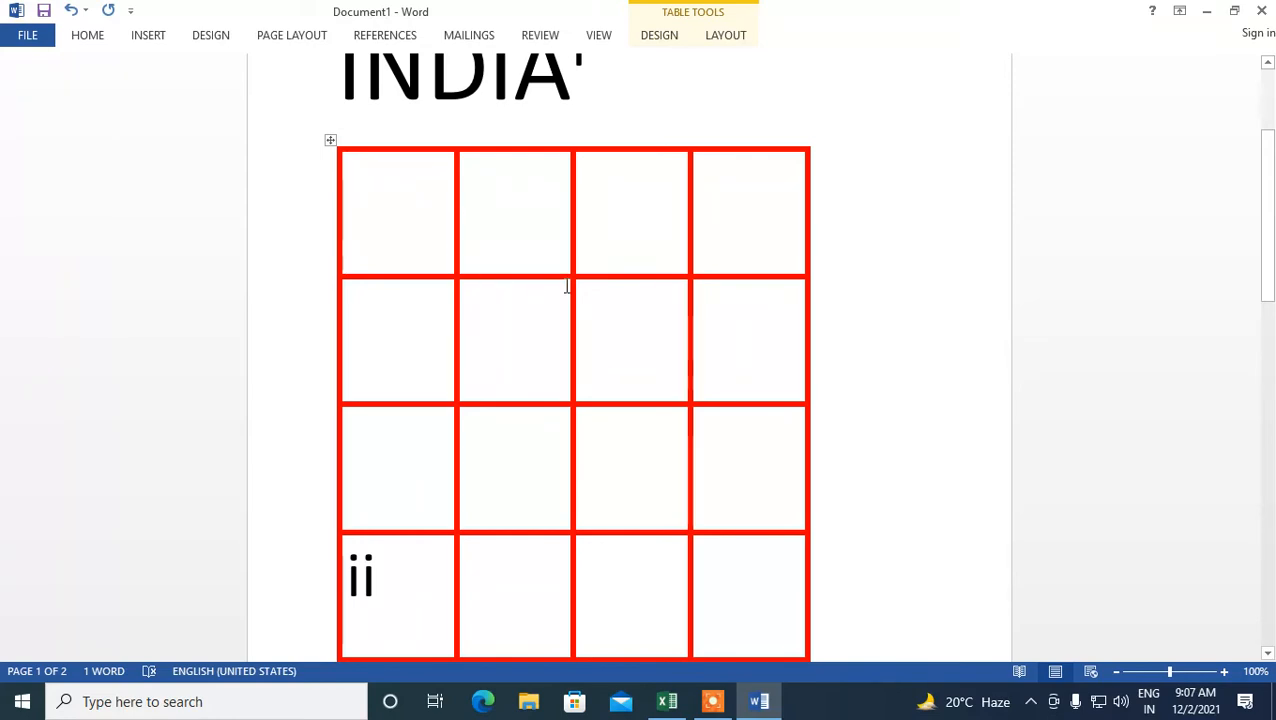
pyautogui.click(152, 36)
pyautogui.click(173, 72)
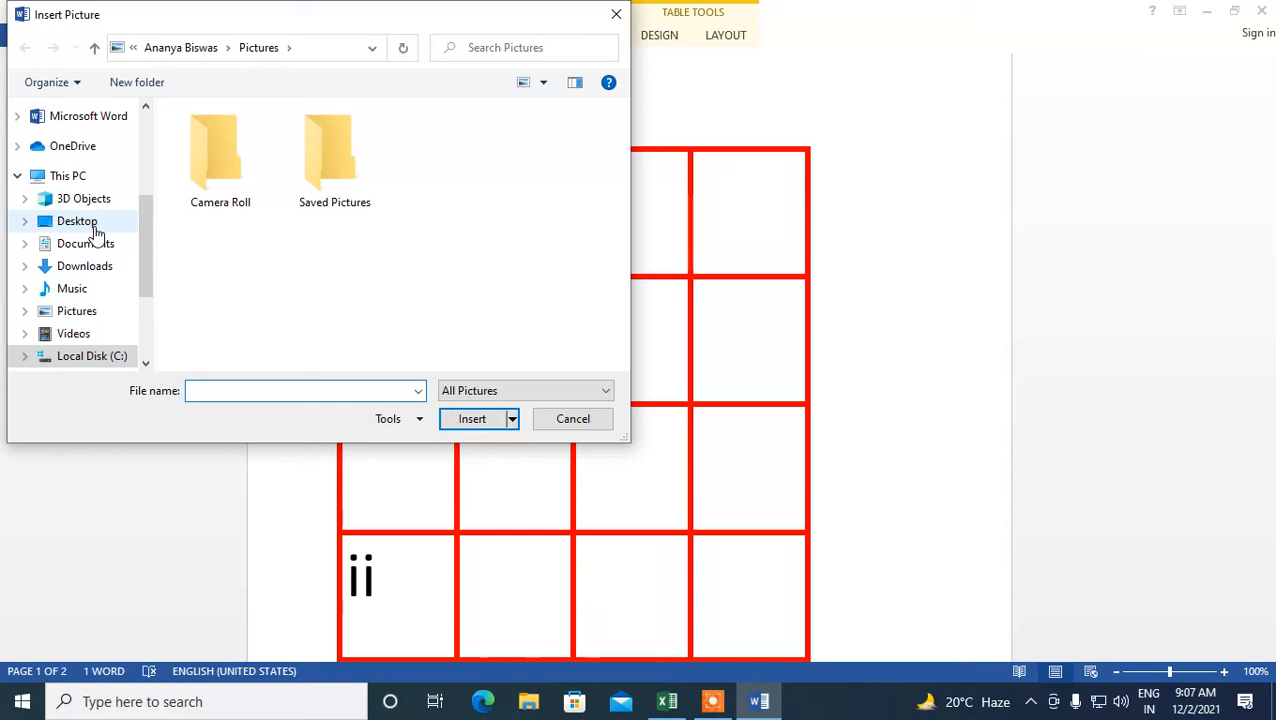
pyautogui.doubleClick(320, 178)
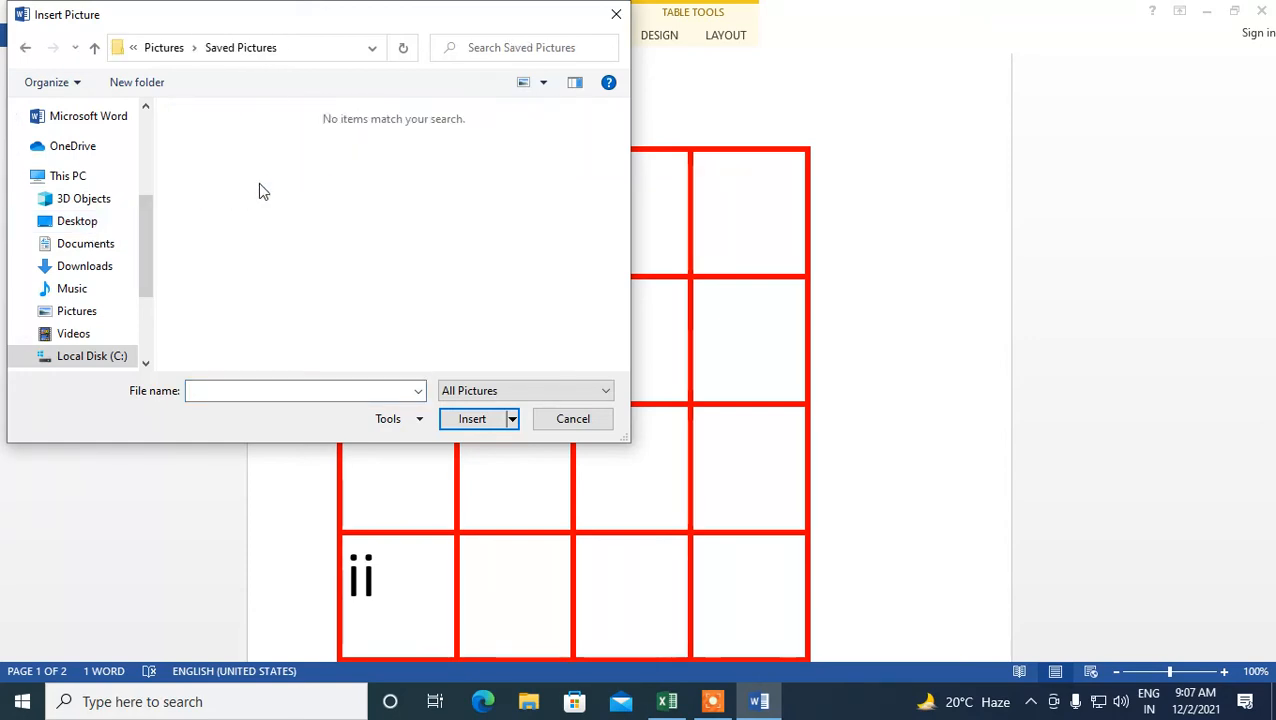
pyautogui.click(82, 221)
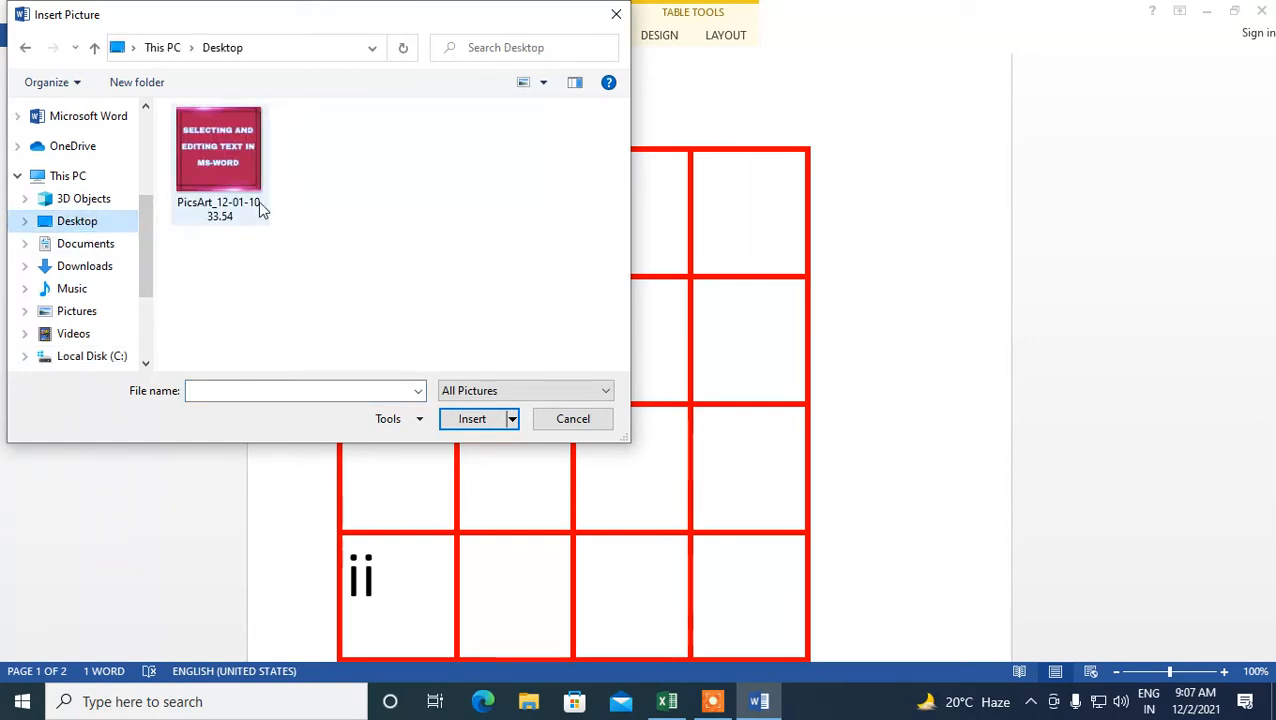
pyautogui.click(225, 152)
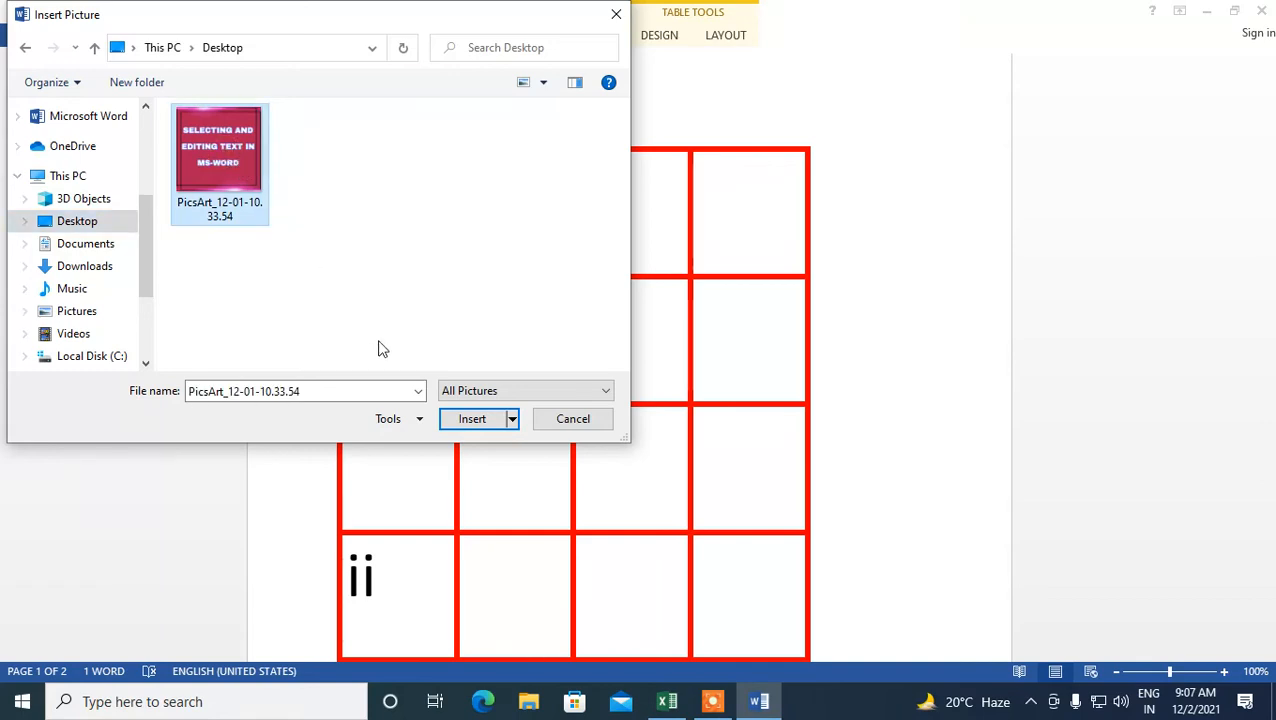
pyautogui.click(476, 421)
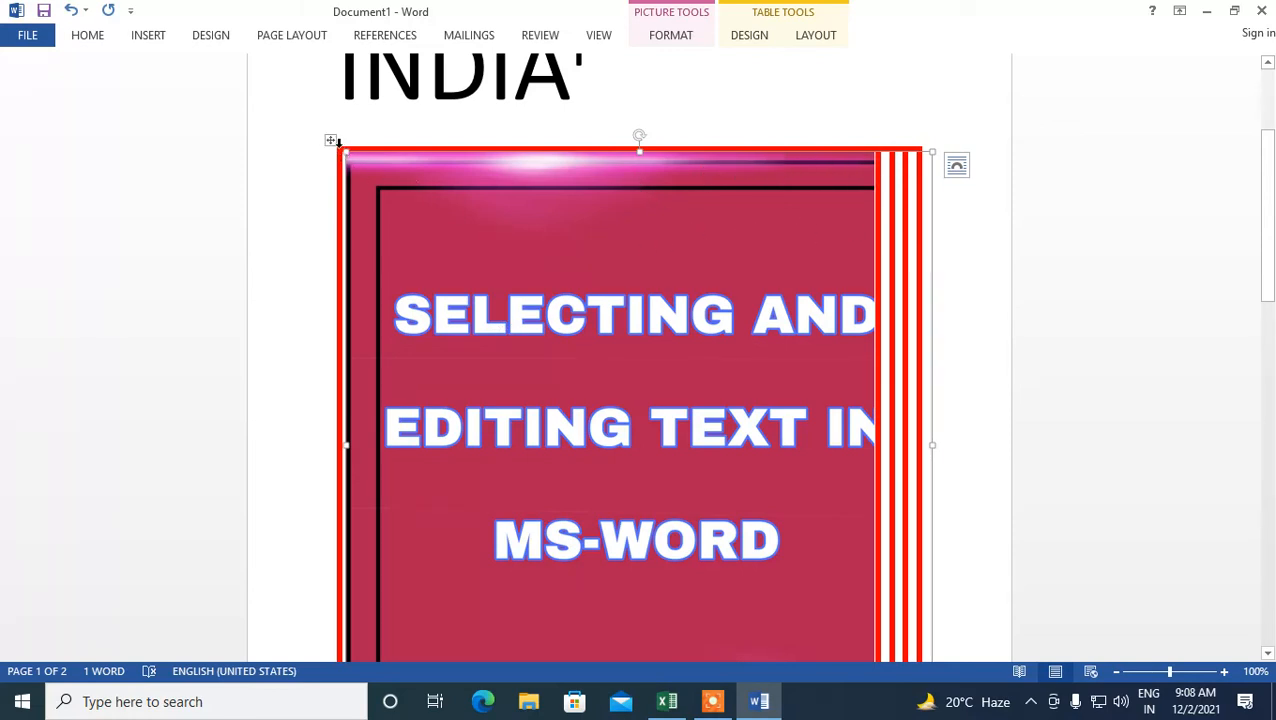
# - Resize the picture down to about 1.8 inches square so it fits inside the first cell
pyautogui.moveTo(347, 152); pyautogui.dragTo(546, 393)
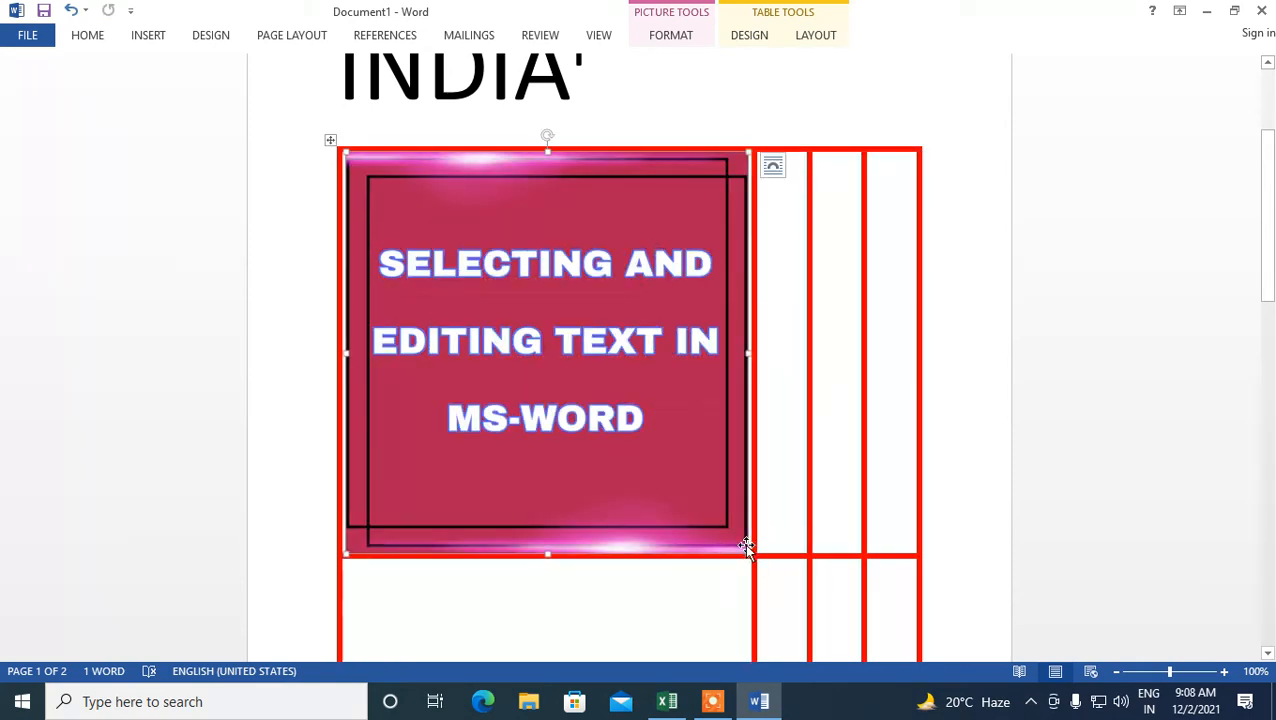
pyautogui.moveTo(749, 551); pyautogui.dragTo(677, 487)
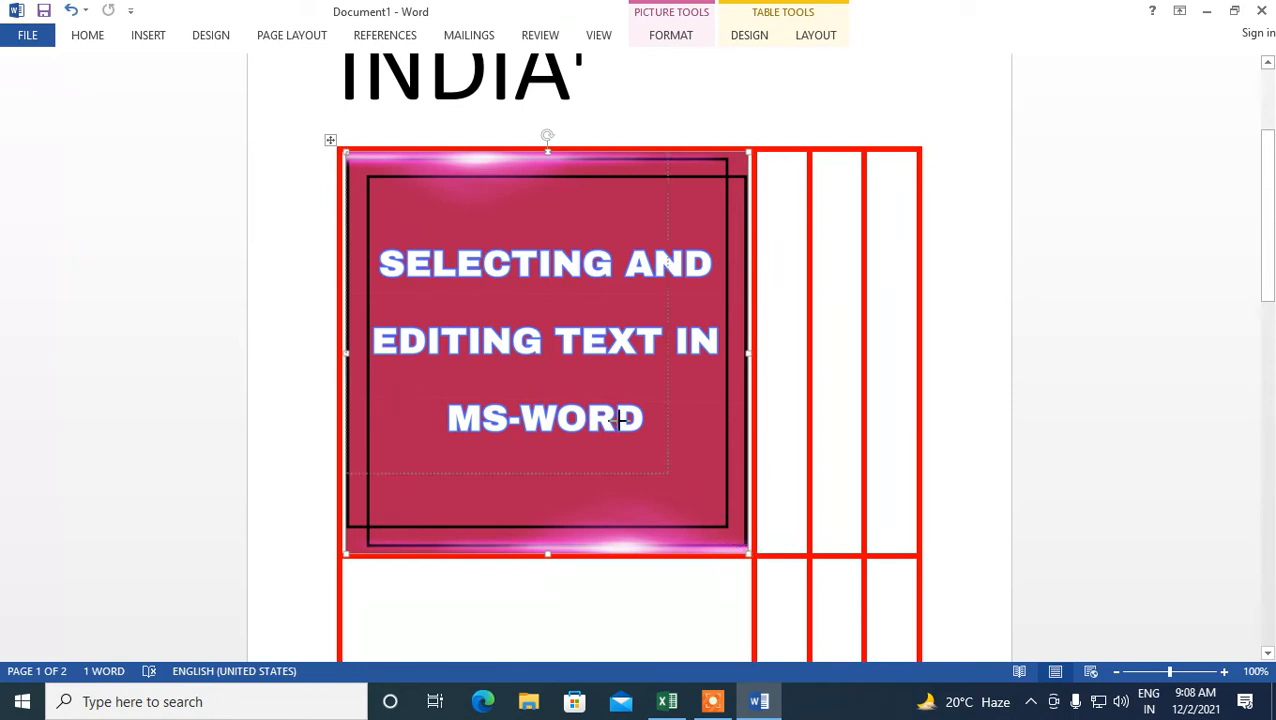
pyautogui.moveTo(619, 419); pyautogui.dragTo(580, 300)
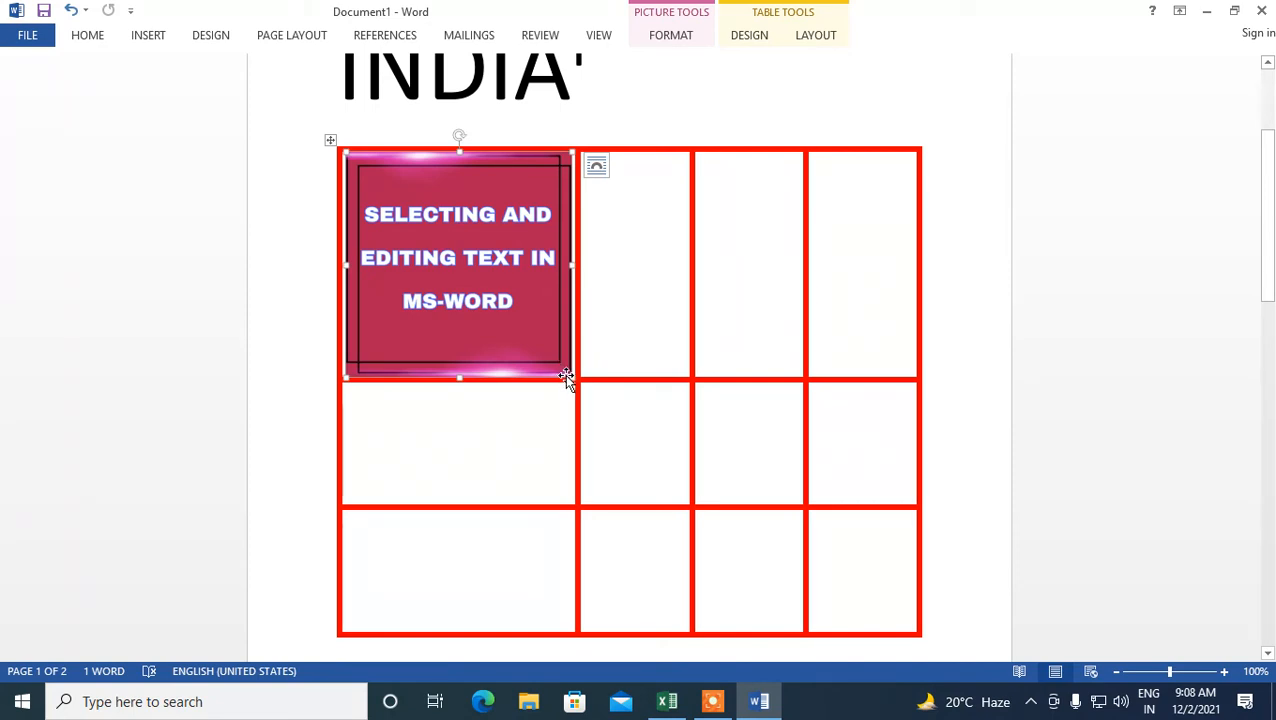
pyautogui.moveTo(570, 376); pyautogui.dragTo(509, 273)
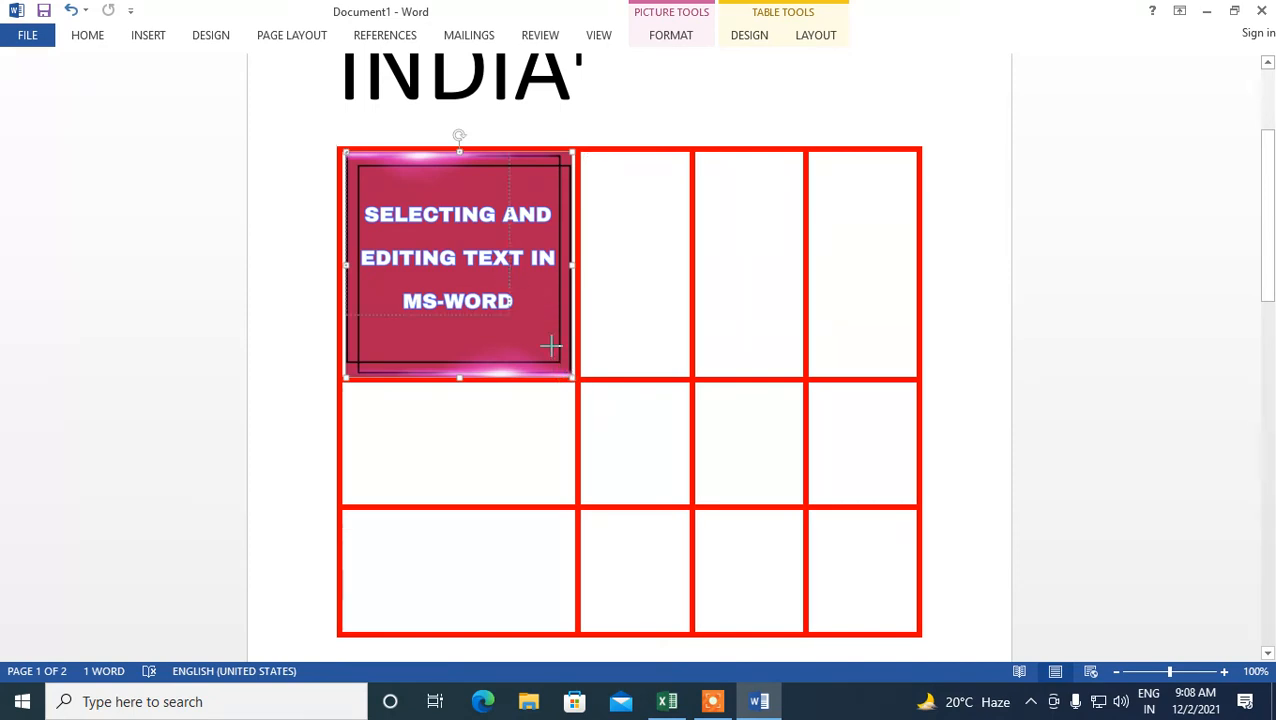
pyautogui.moveTo(551, 346); pyautogui.dragTo(551, 346)
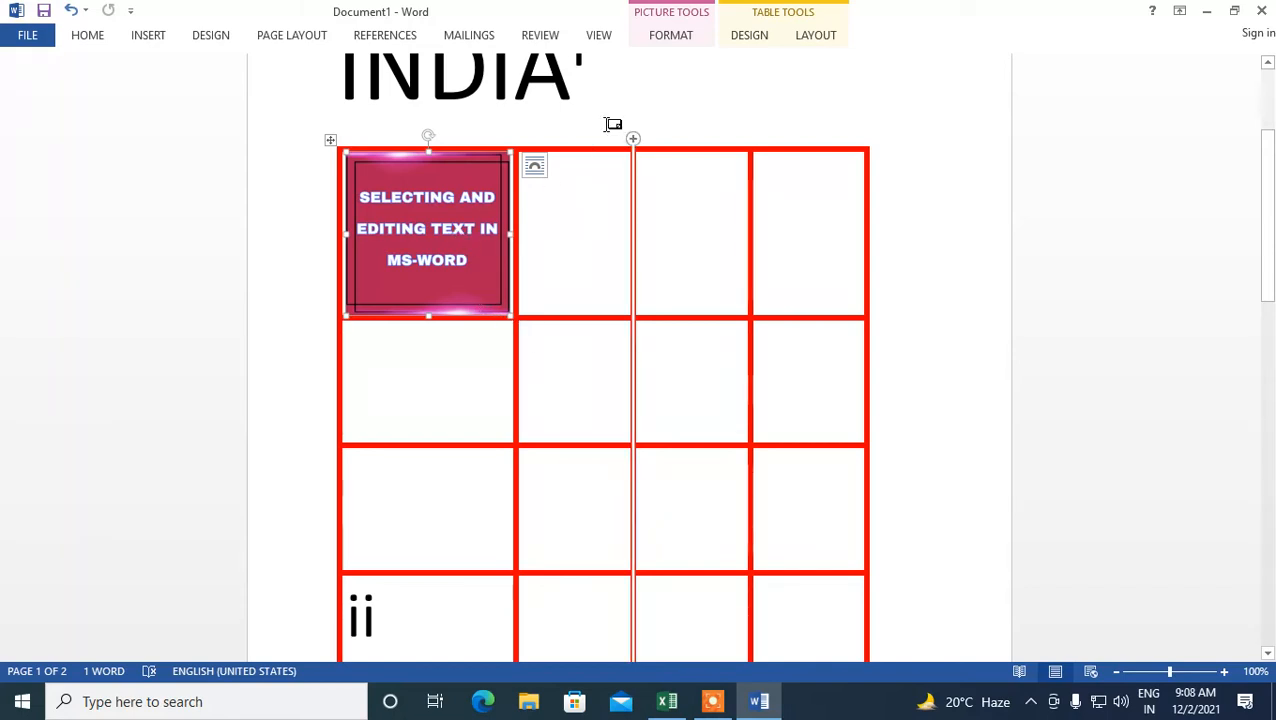
# - Apply a picture style with a thick black frame to the picture
pyautogui.click(749, 38)
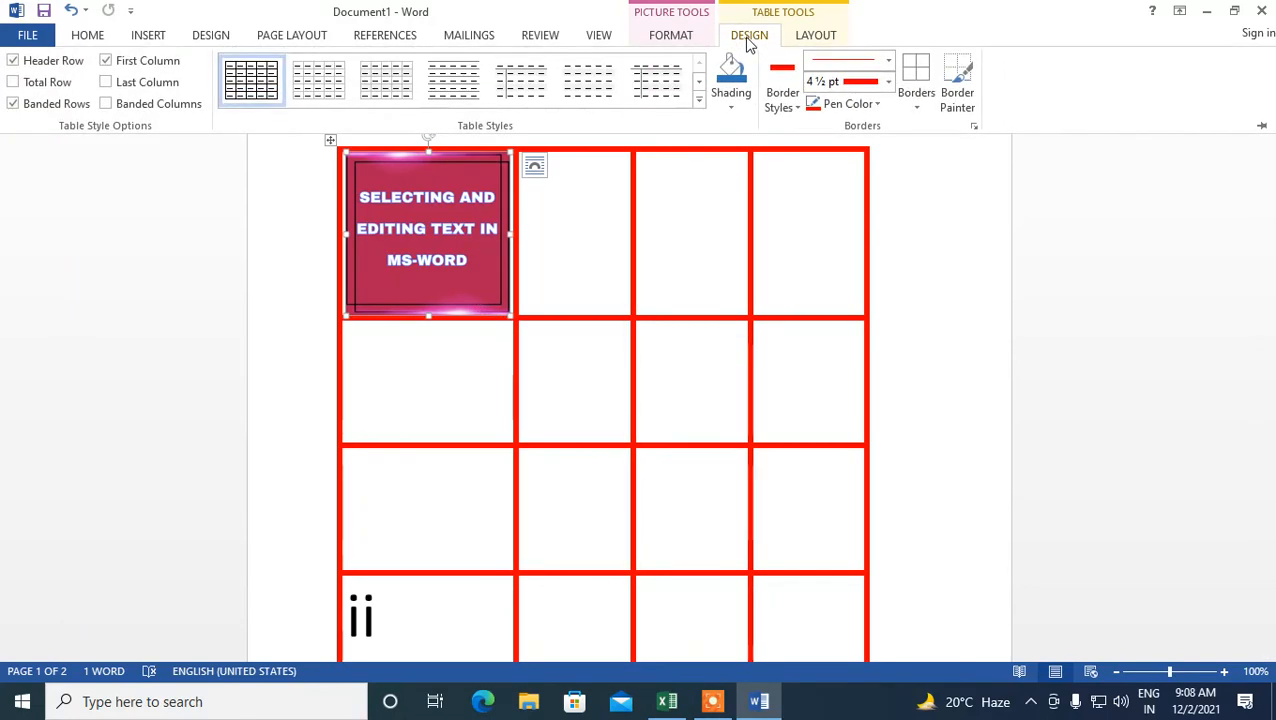
pyautogui.click(679, 38)
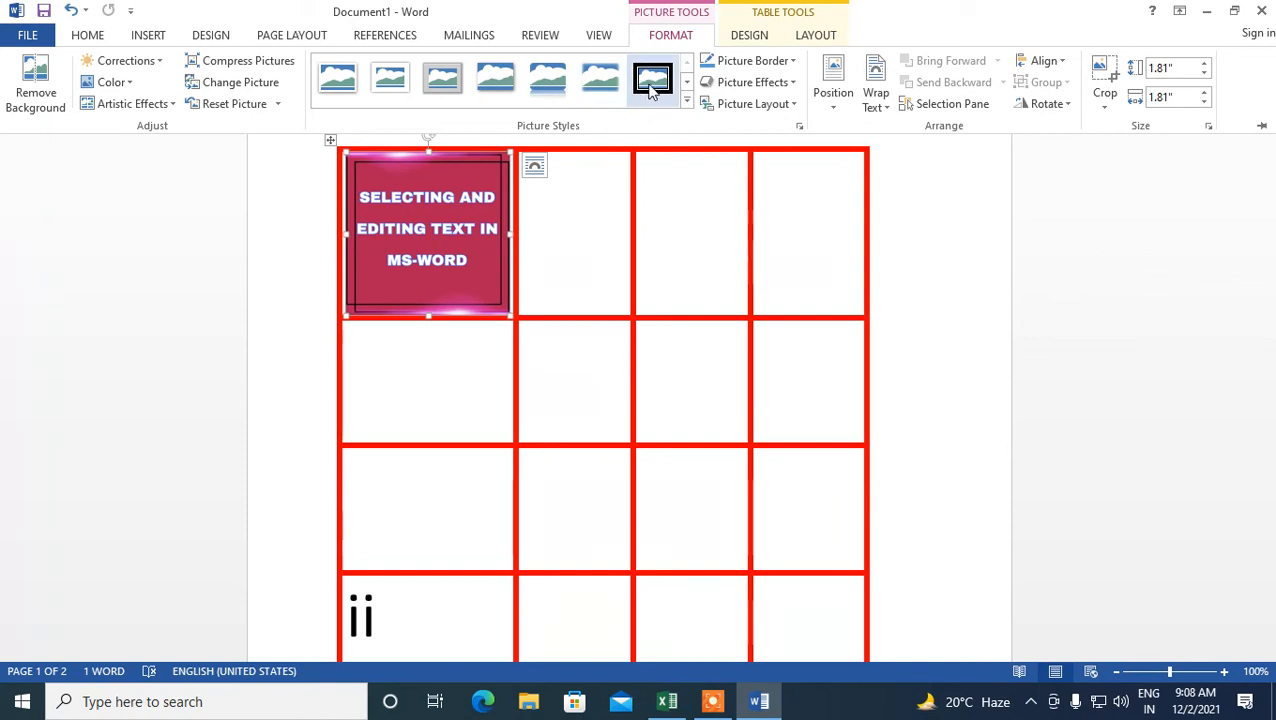
pyautogui.click(687, 83)
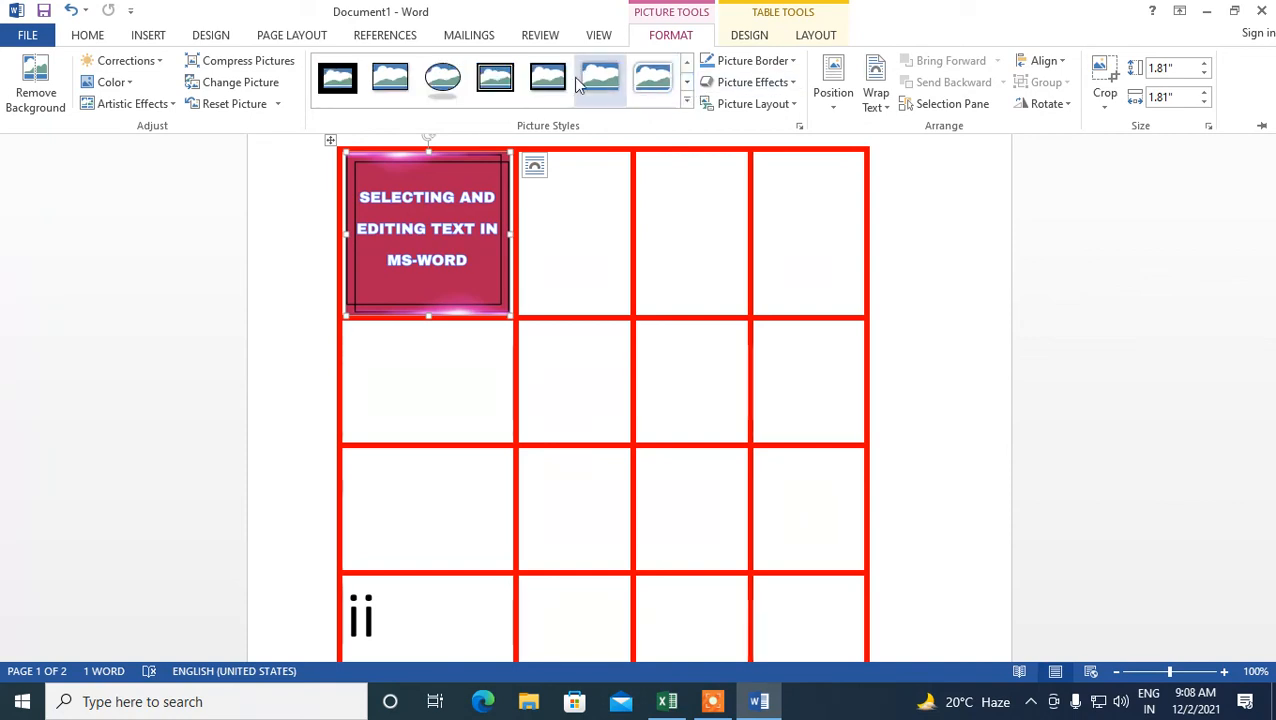
pyautogui.click(440, 80)
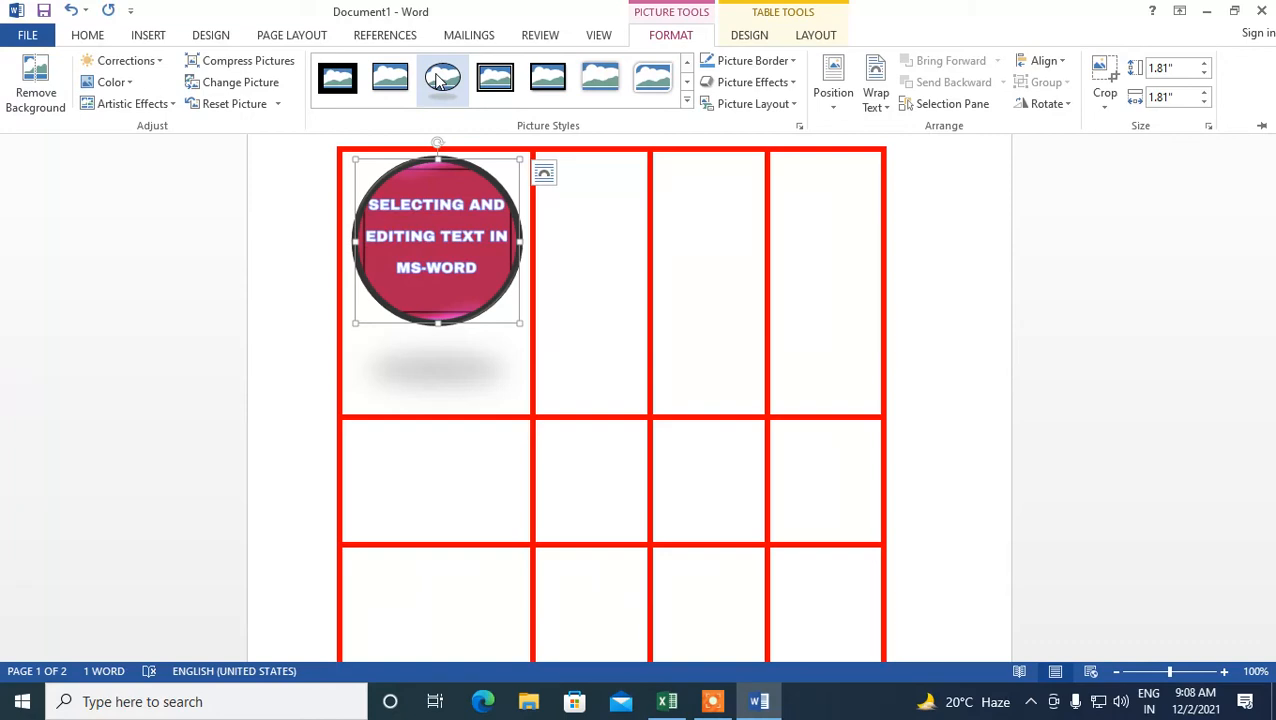
pyautogui.click(492, 88)
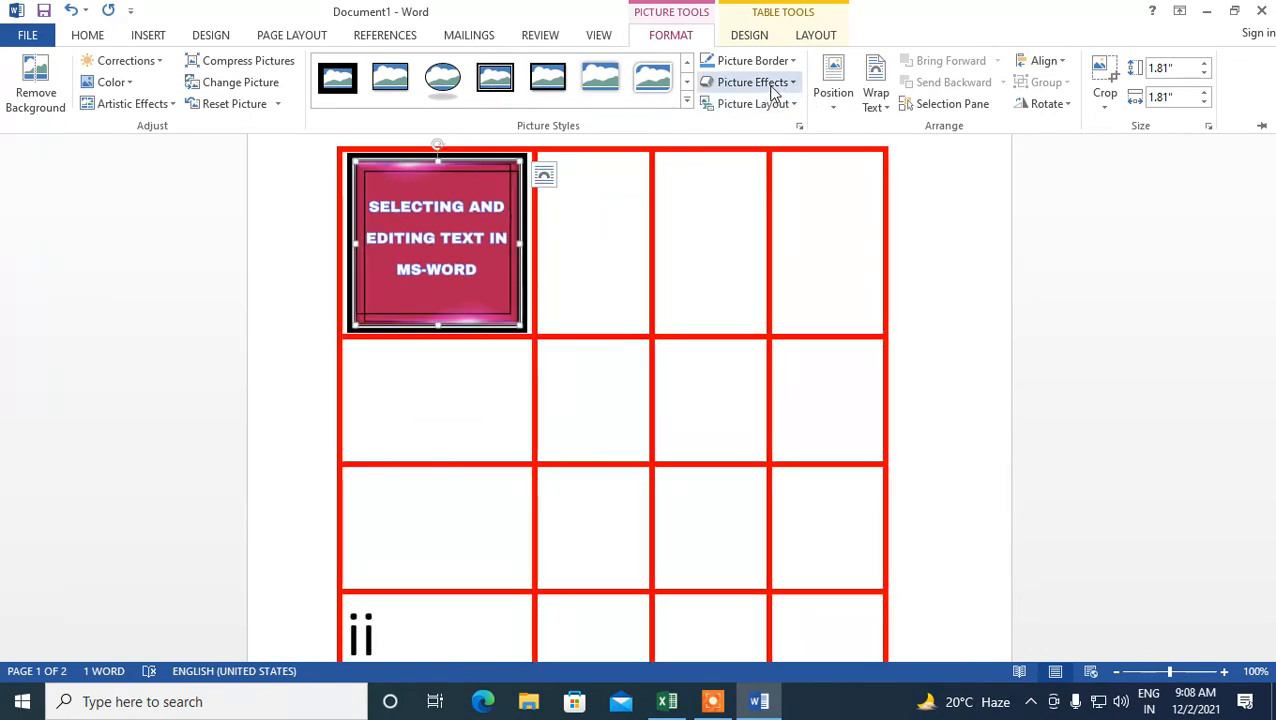
# - Add a reflection picture effect to the picture, then deselect it
pyautogui.click(772, 88)
pyautogui.moveTo(750, 159)
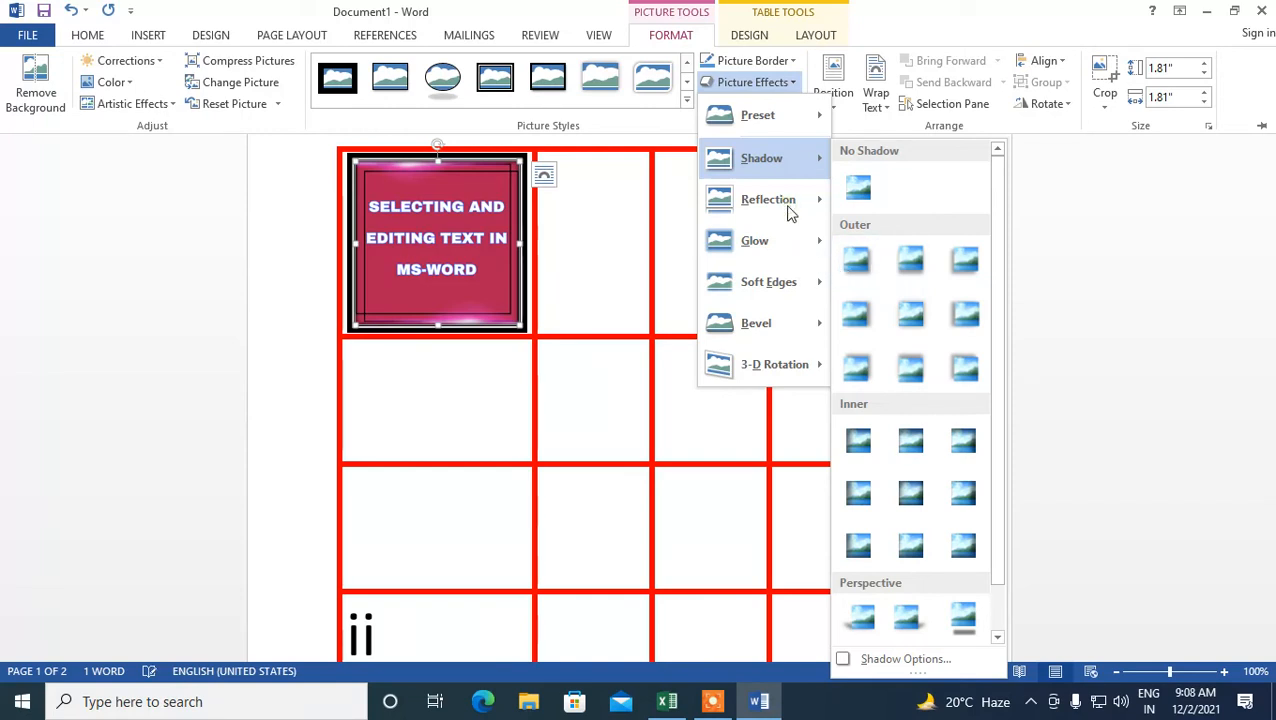
pyautogui.moveTo(772, 198)
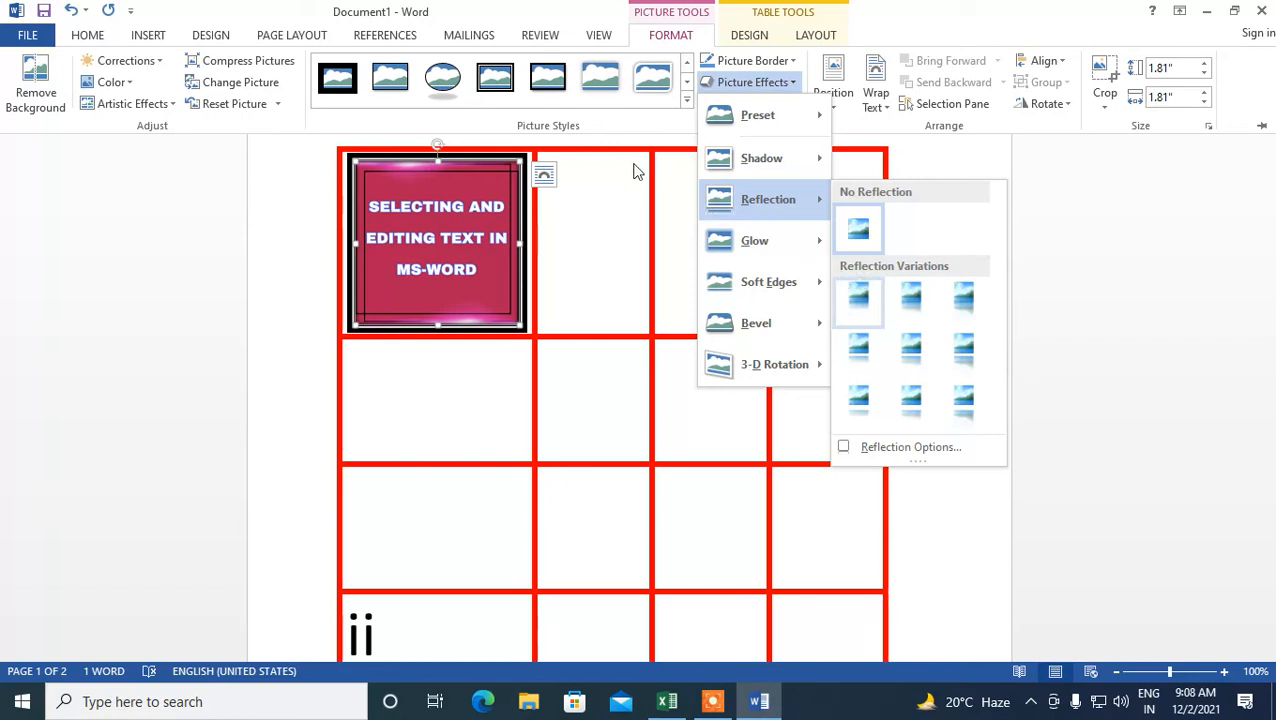
pyautogui.click(452, 91)
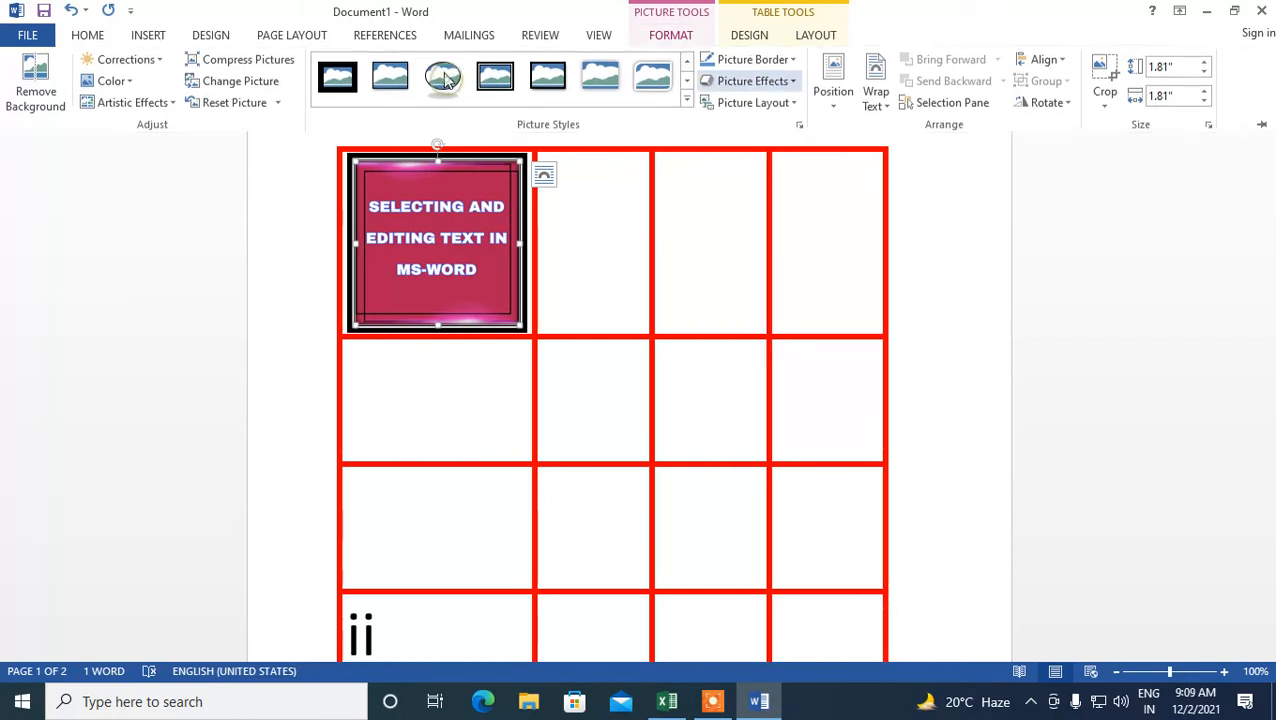
pyautogui.press('Escape')
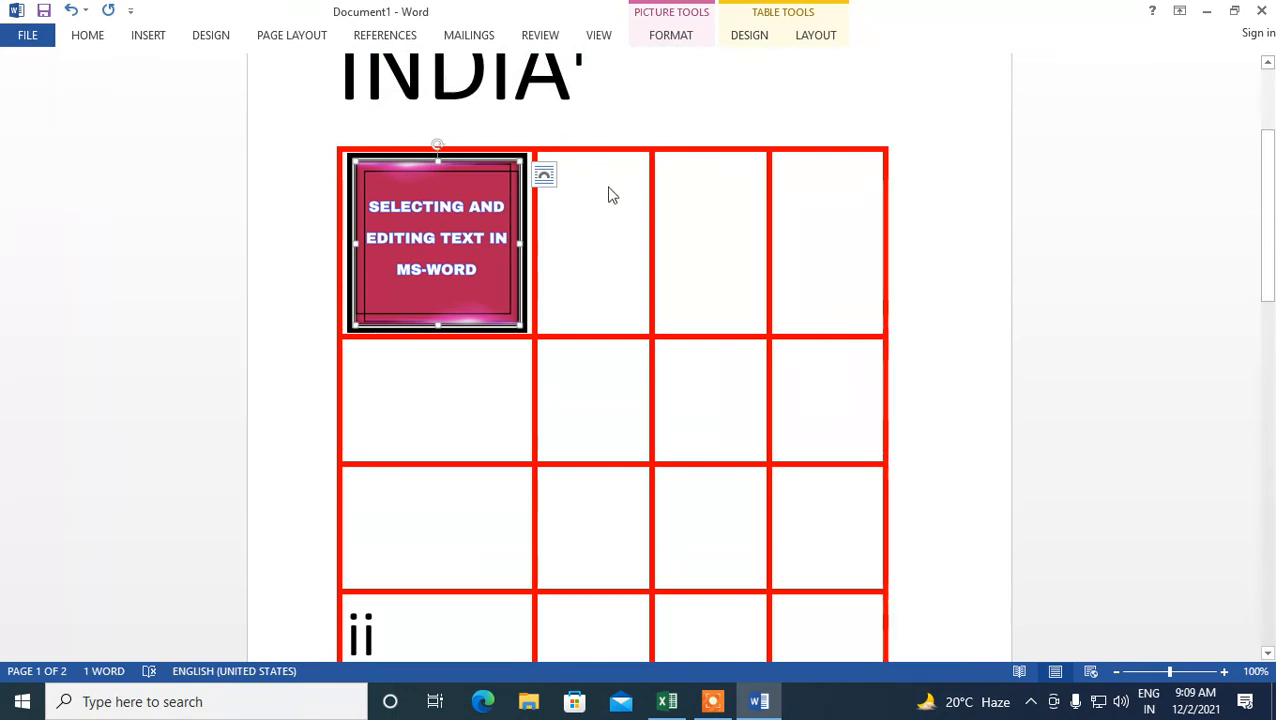
pyautogui.click(585, 228)
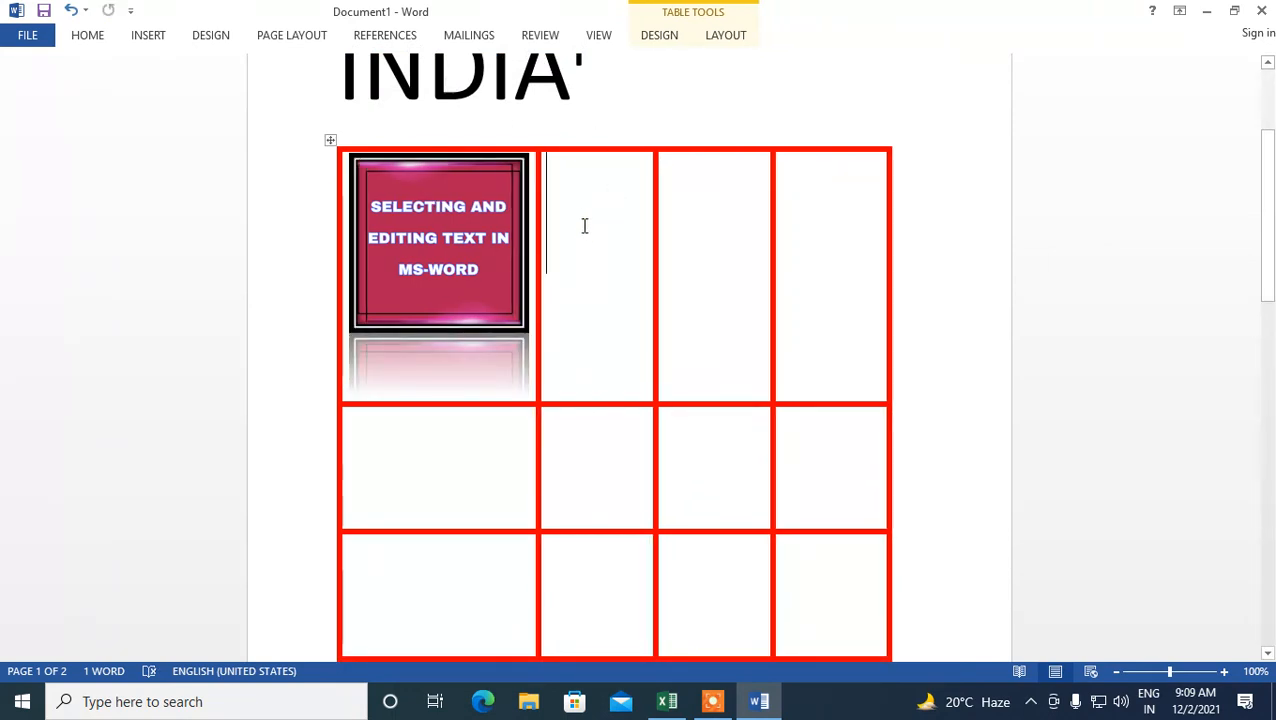
pyautogui.click(660, 36)
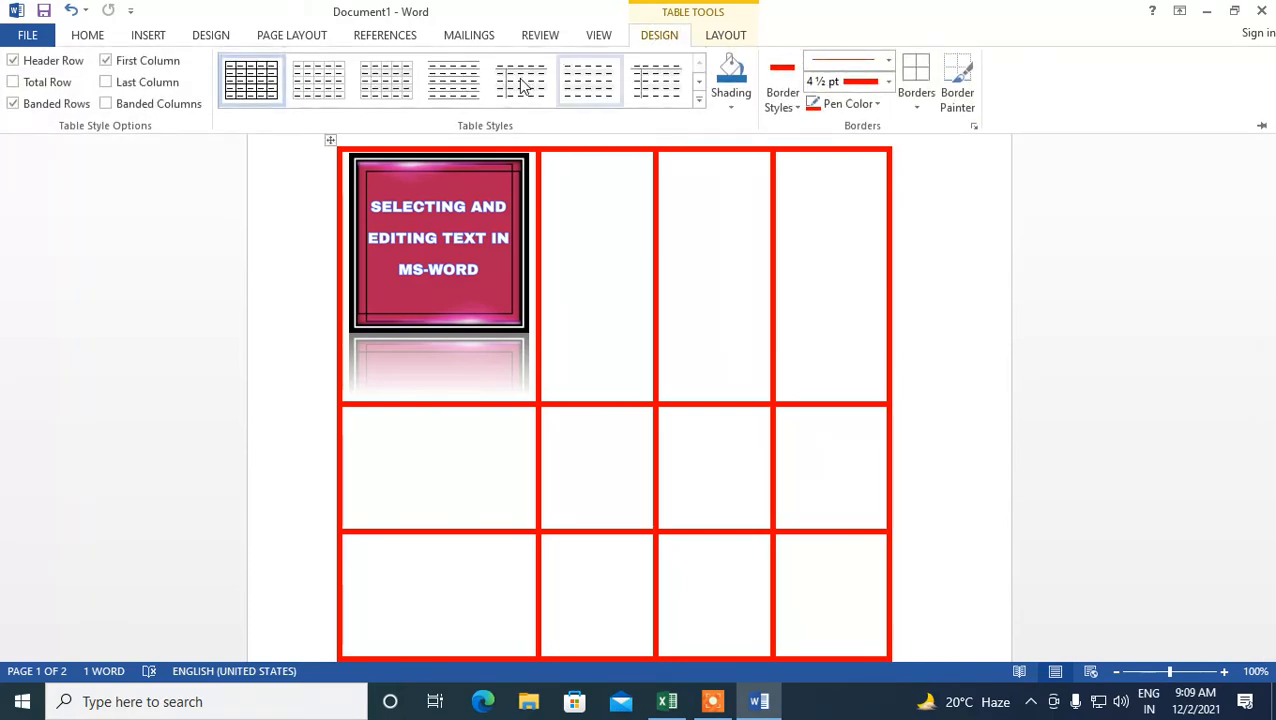
pyautogui.click(564, 200)
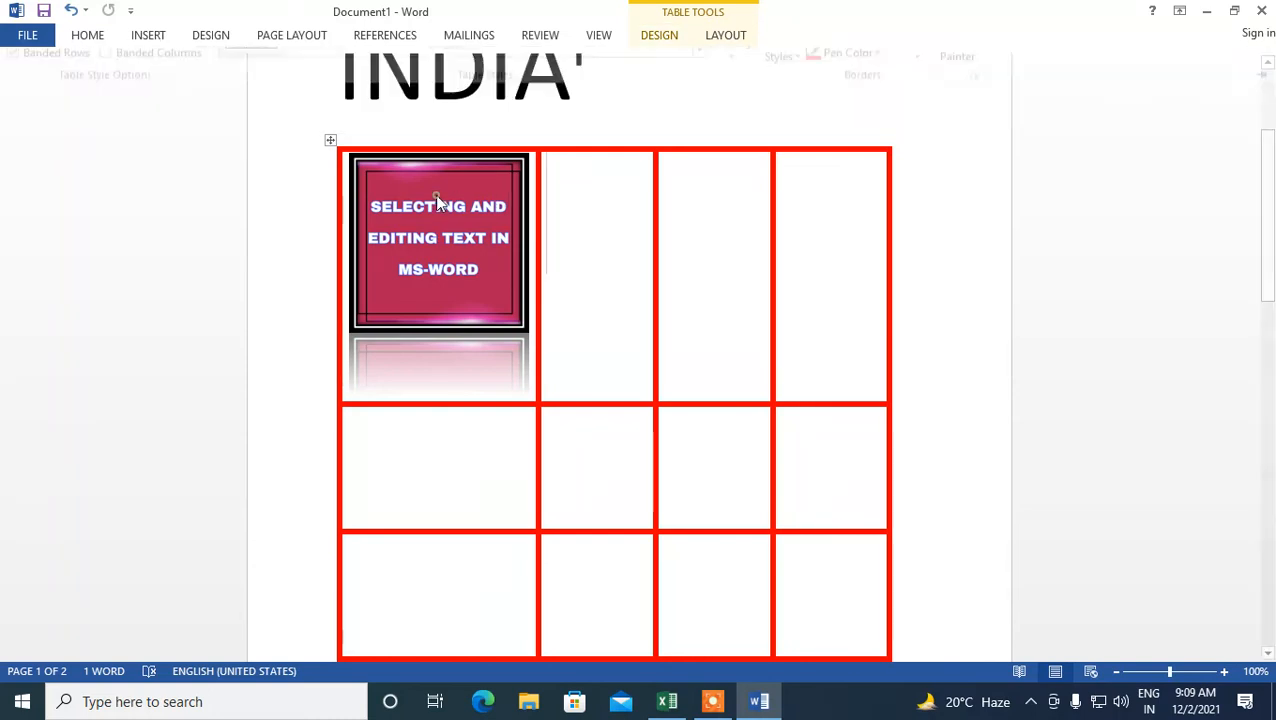
pyautogui.hotkey('ctrl', 'F1')
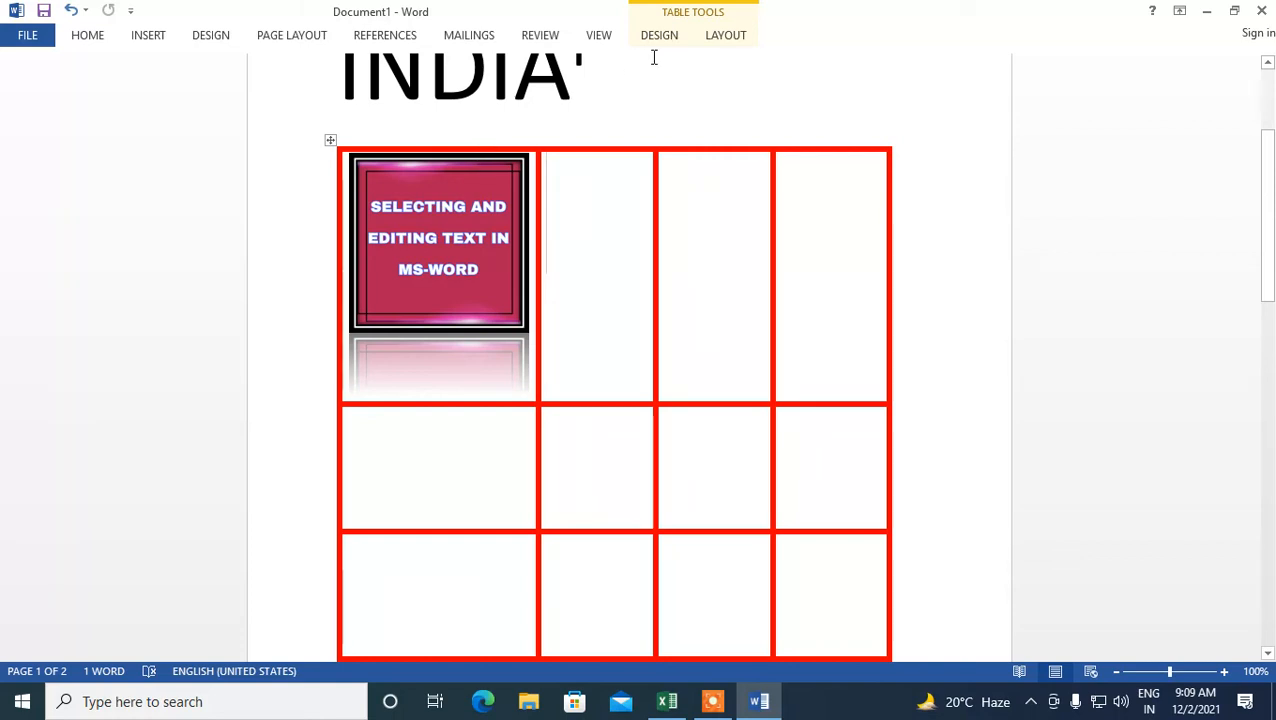
pyautogui.click(740, 40)
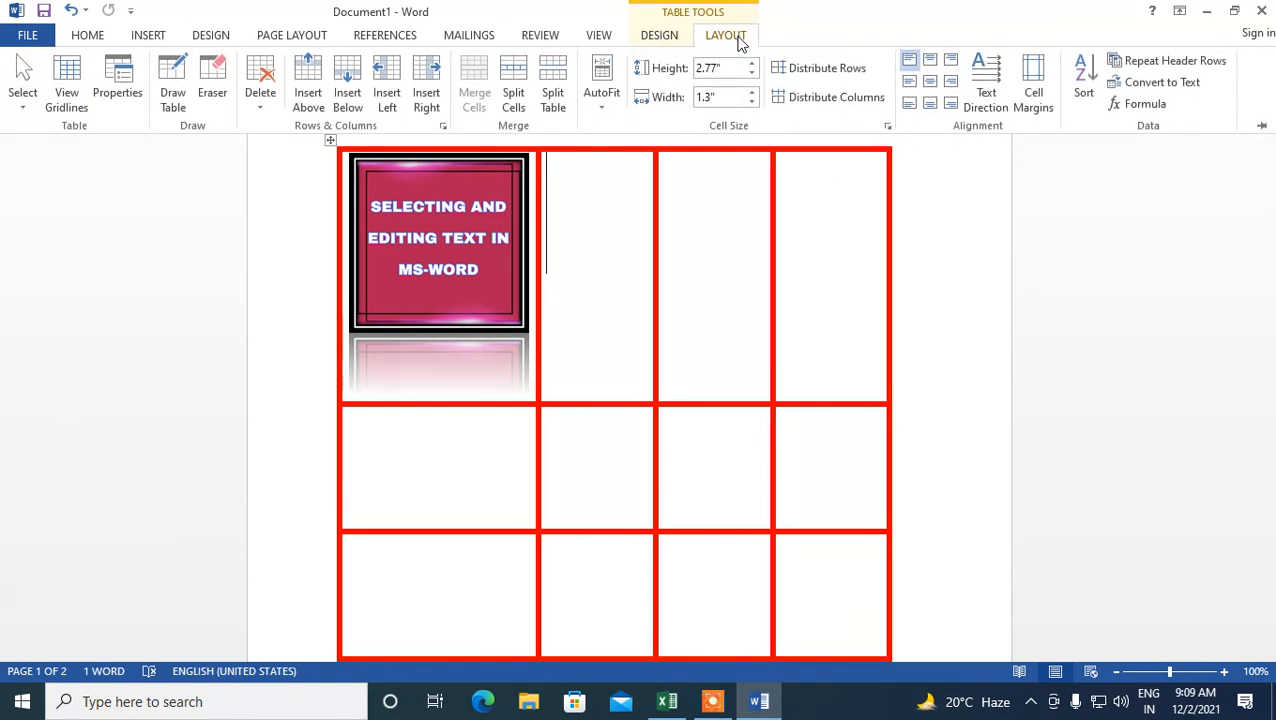
pyautogui.click(659, 36)
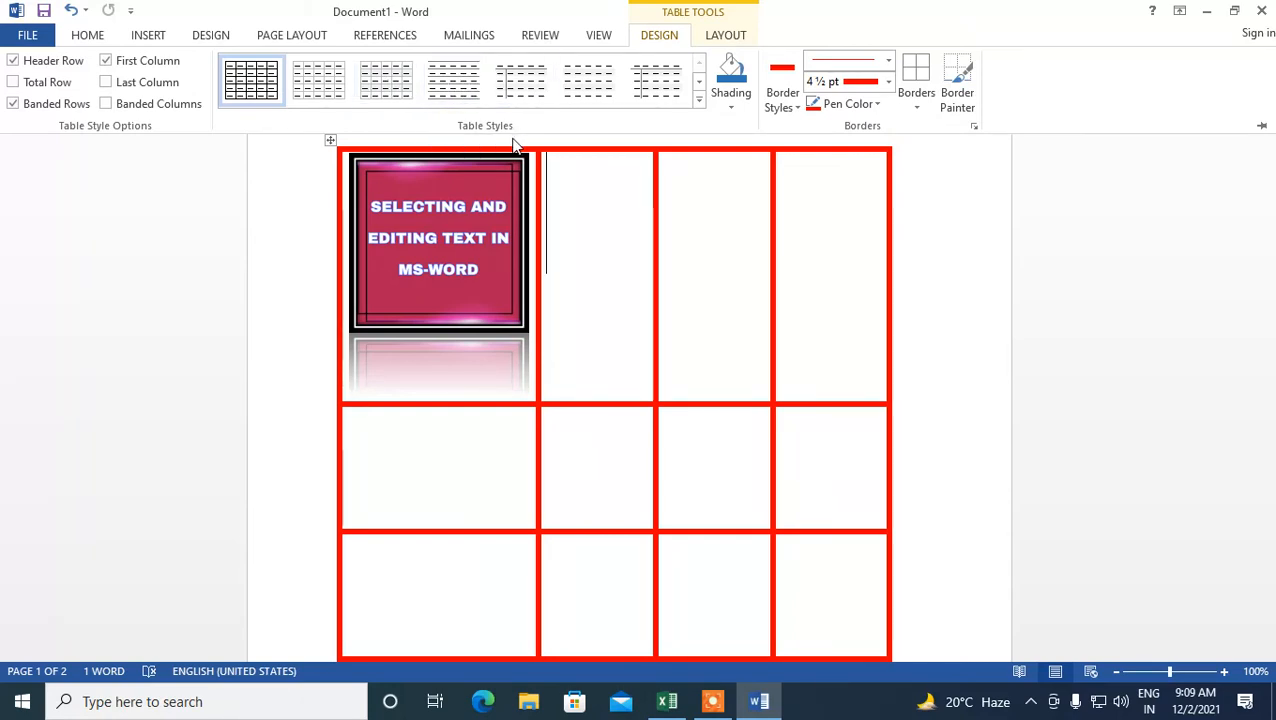
pyautogui.hotkey('ctrl', 'F1')
# - Select the whole table and insert new rows above it
pyautogui.rightClick(331, 138)
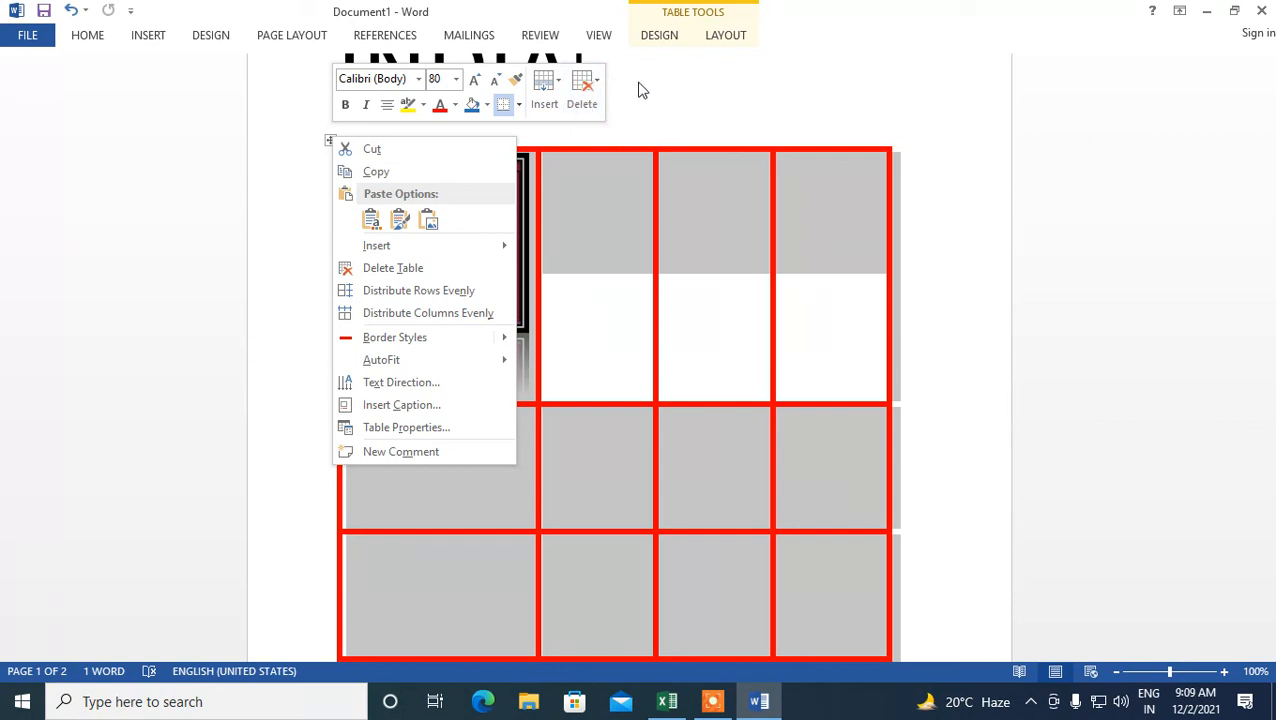
pyautogui.click(557, 86)
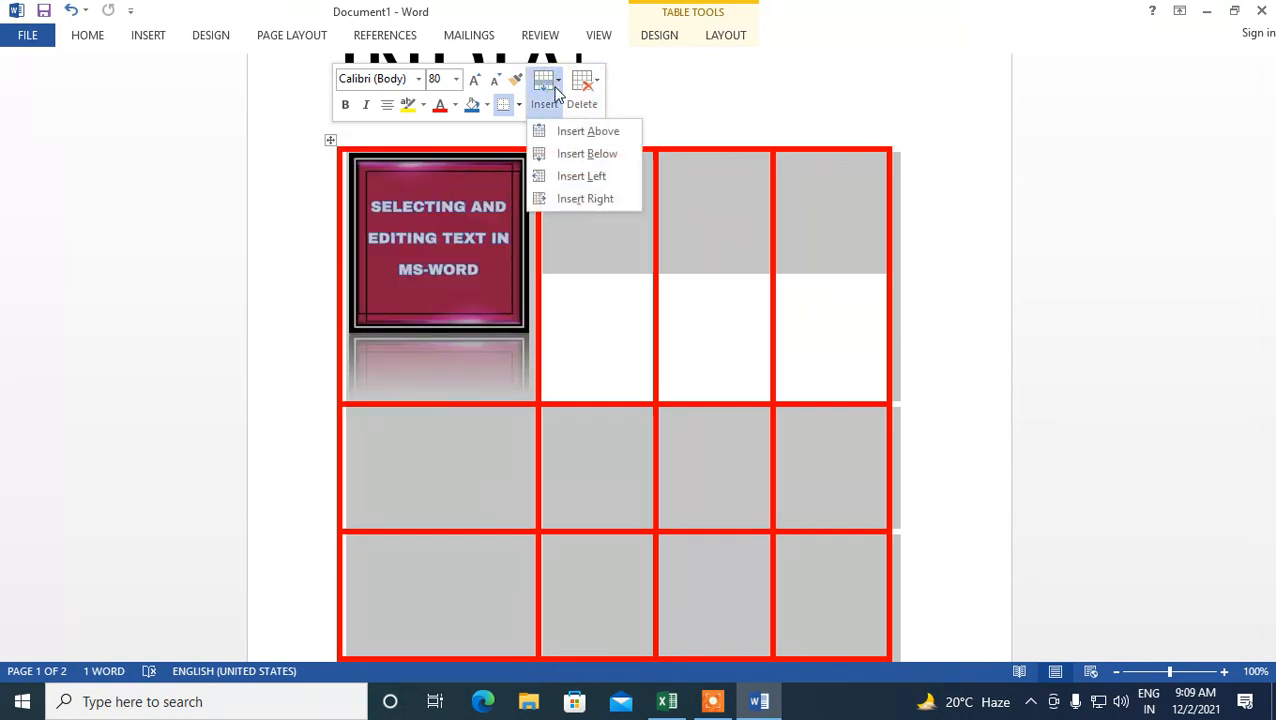
pyautogui.click(590, 138)
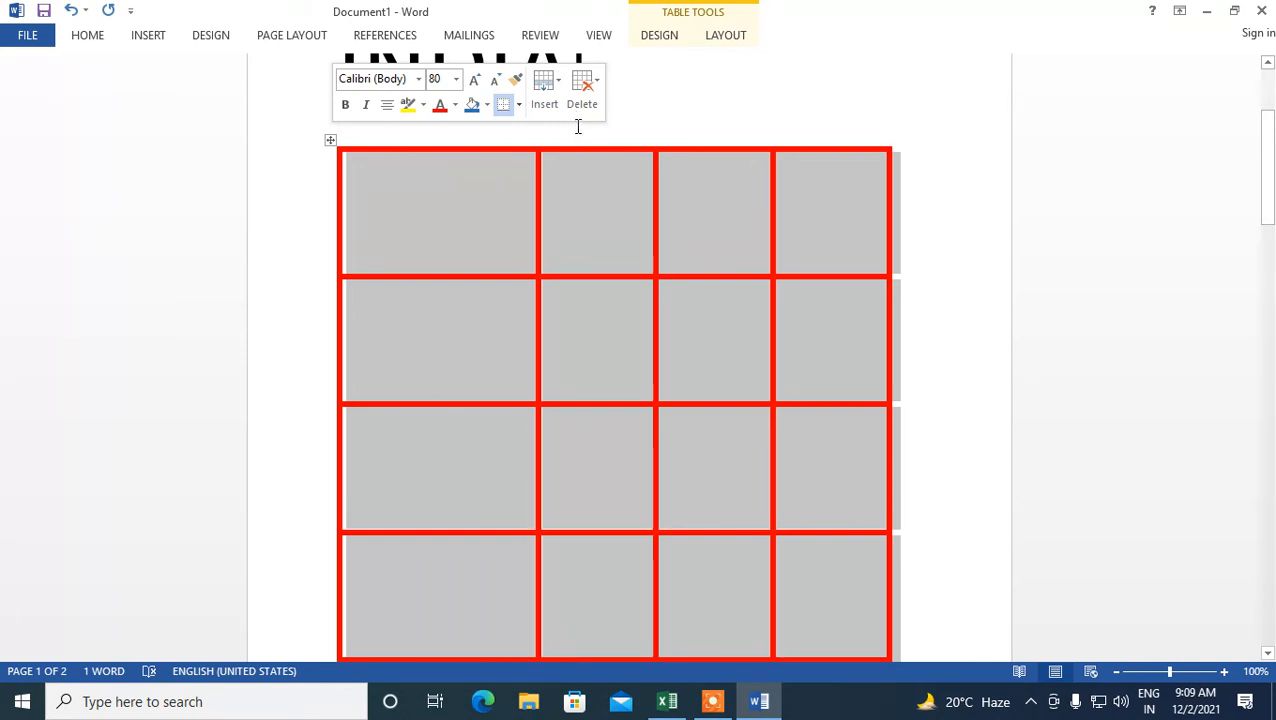
# - Scroll through the pages to examine the table and the picture
pyautogui.scroll(-7, 578, 126)
pyautogui.scroll(-6, 645, 205)
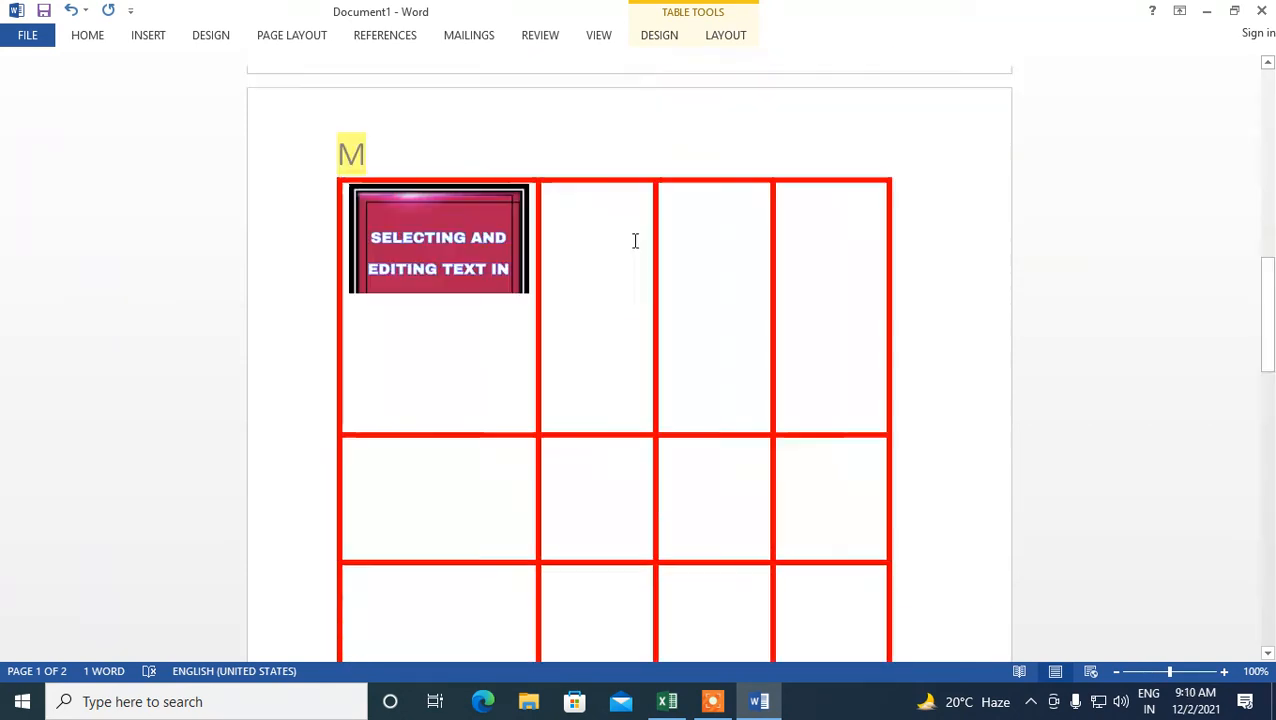
pyautogui.scroll(10, 635, 240)
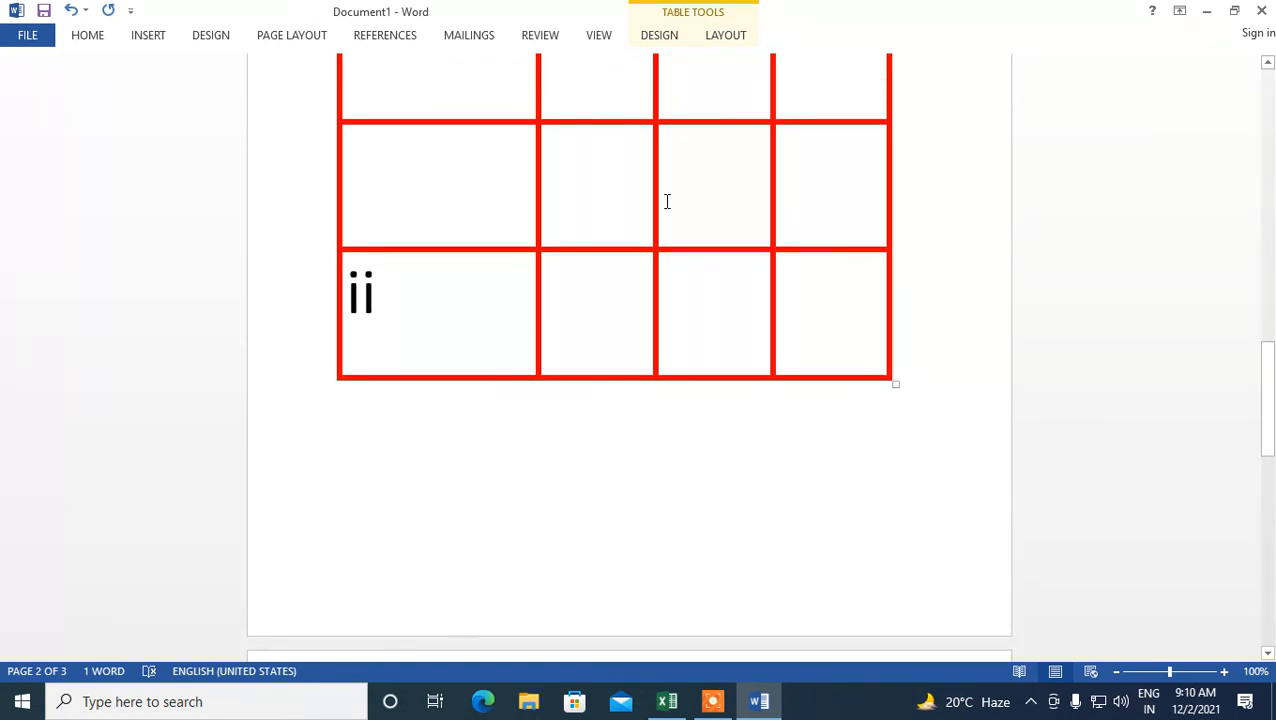
pyautogui.scroll(-10, 667, 201)
pyautogui.scroll(2, 444, 385)
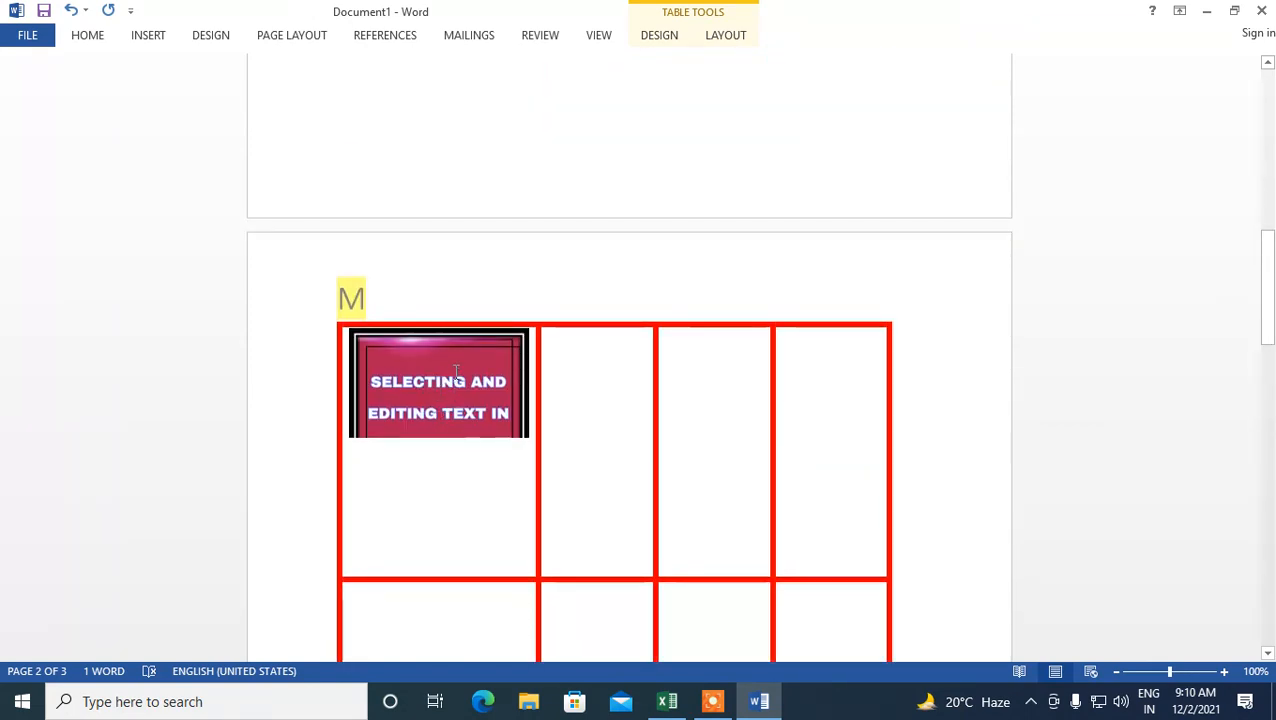
pyautogui.click(454, 371)
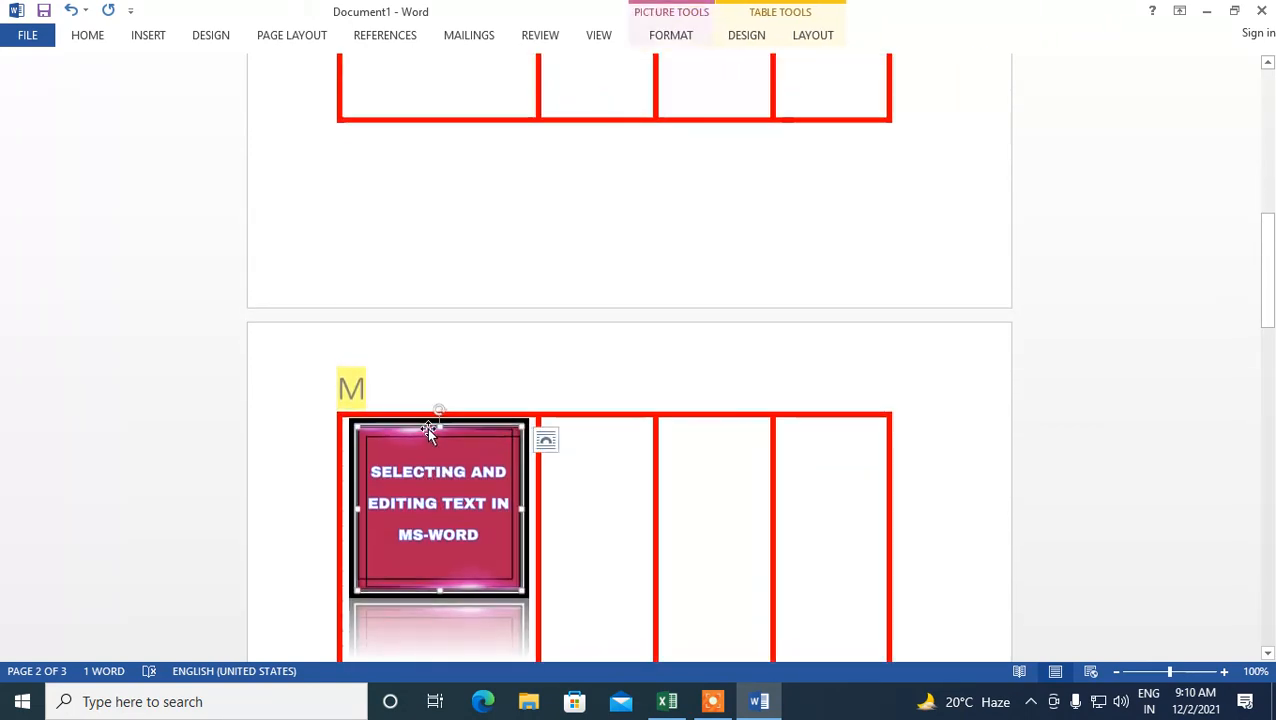
pyautogui.click(577, 236)
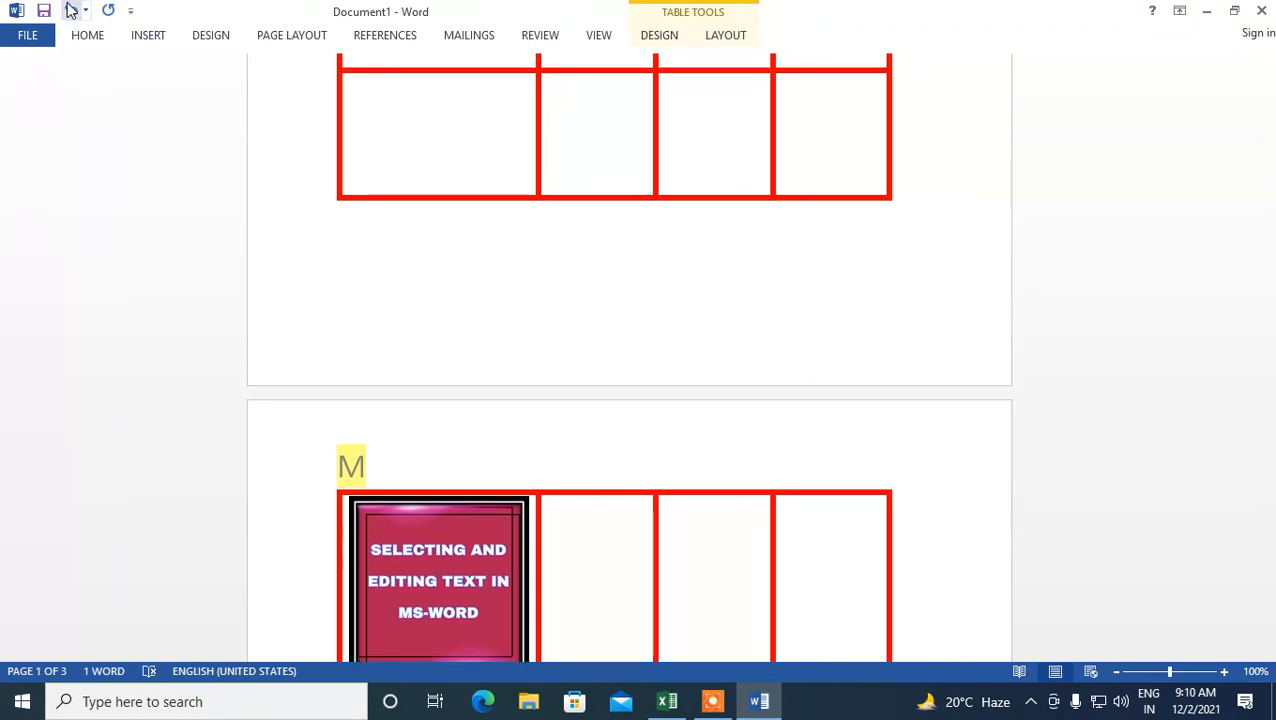
# - Undo the insertion of the new rows above the table
pyautogui.click(70, 10)
pyautogui.click(70, 10)
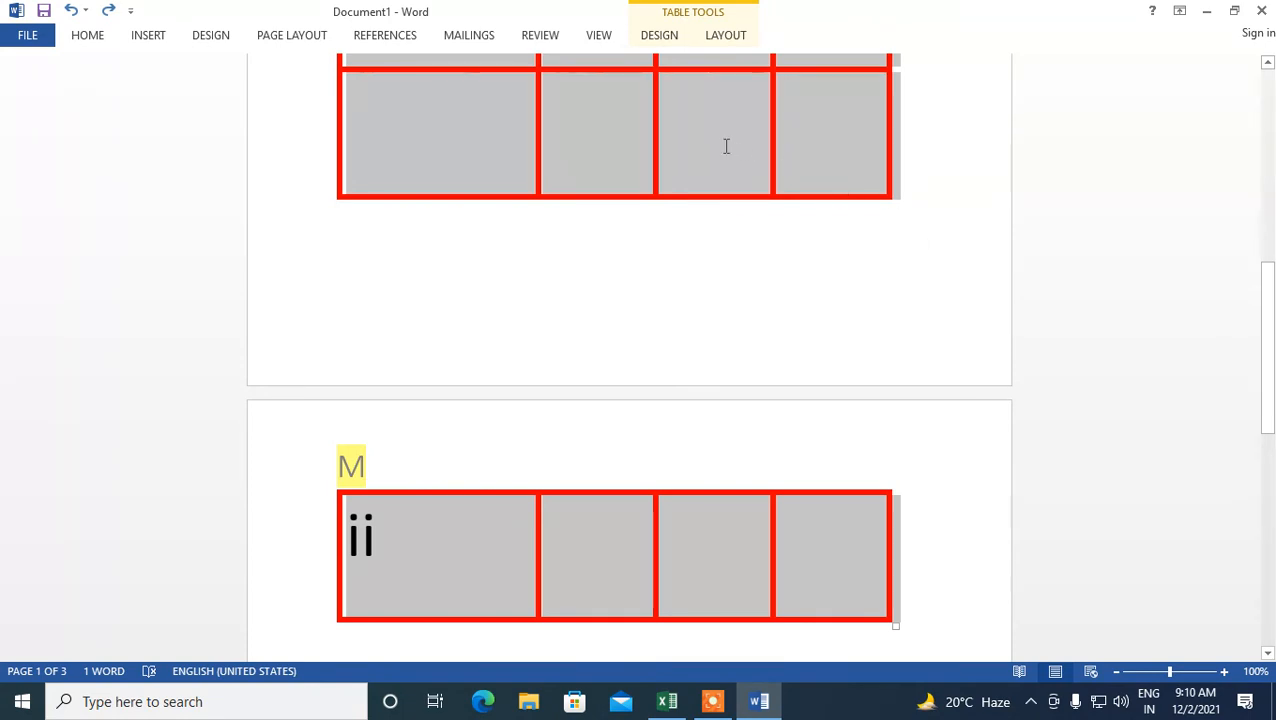
pyautogui.scroll(10, 726, 146)
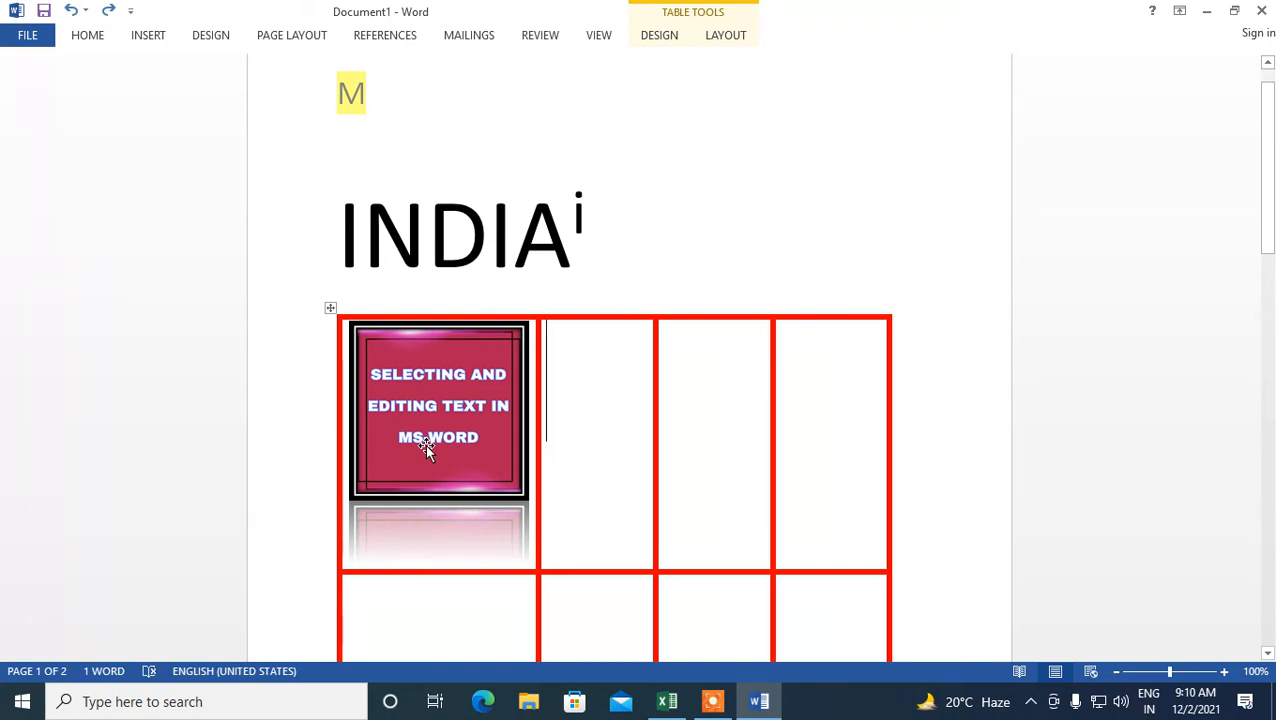
pyautogui.scroll(1, 520, 395)
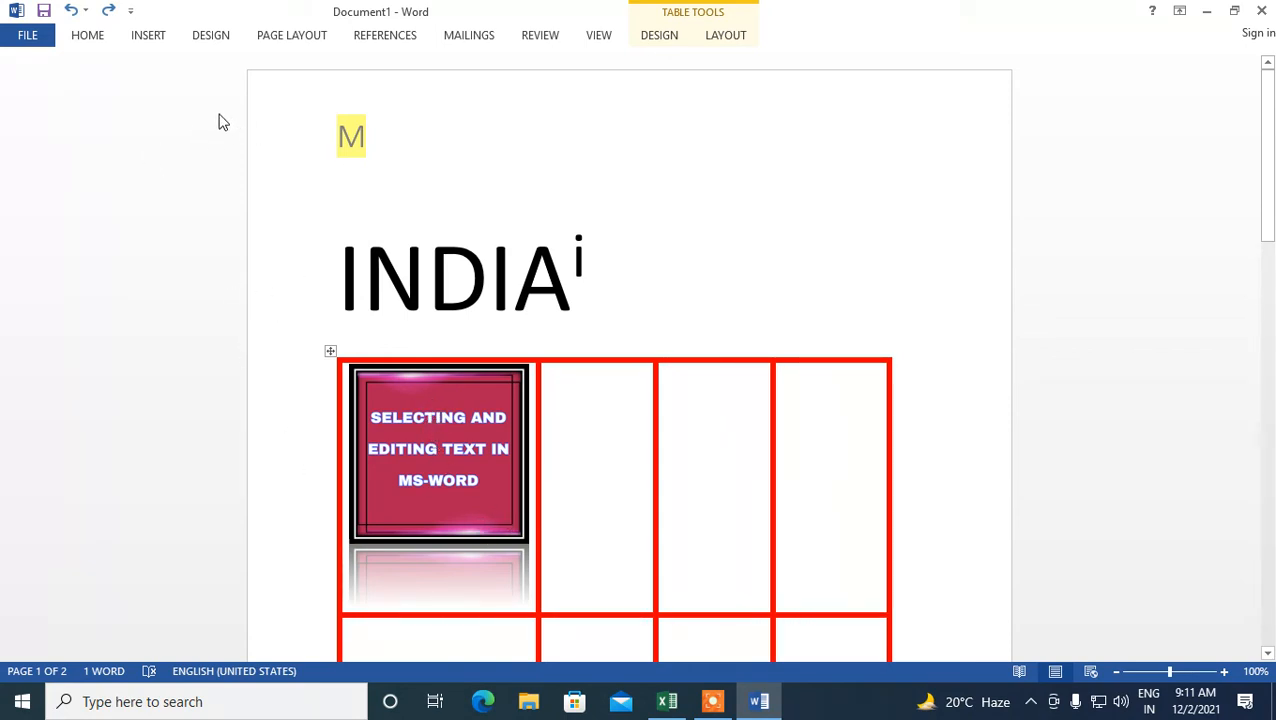
# - View the document in Read Mode, page through its screens, and return to editing view
pyautogui.click(598, 38)
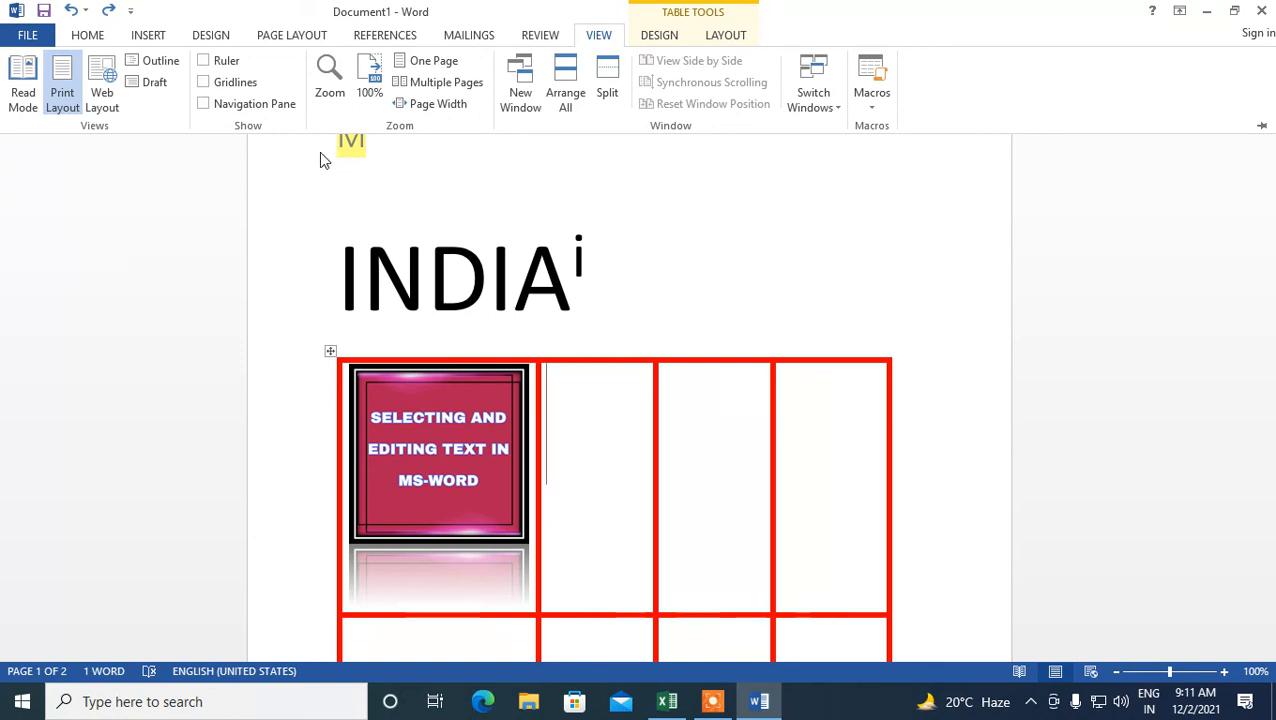
pyautogui.click(24, 80)
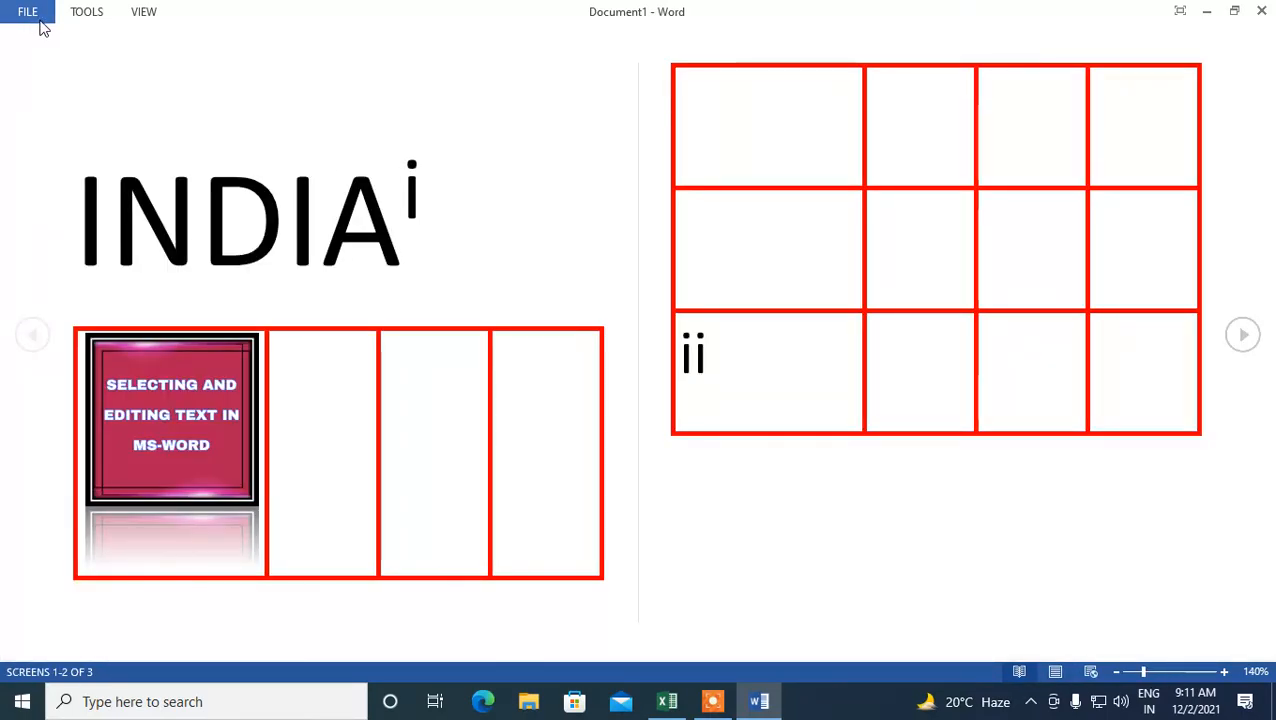
pyautogui.click(137, 12)
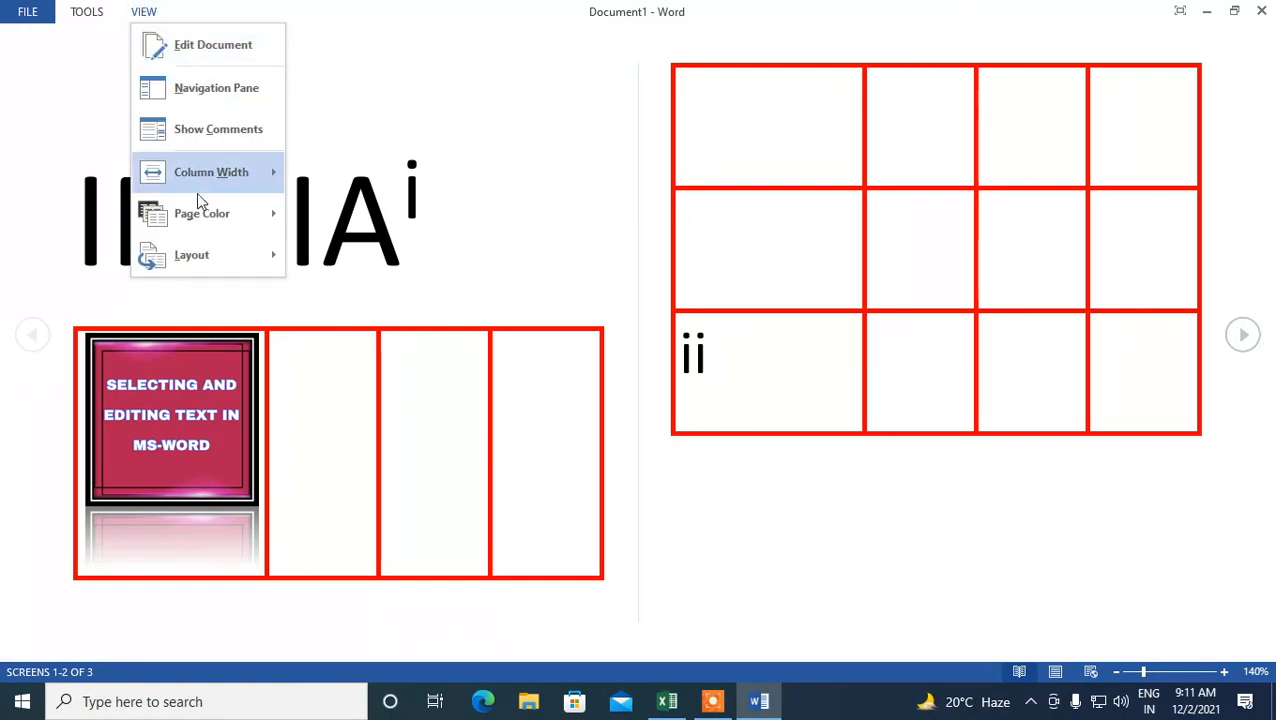
pyautogui.moveTo(213, 257)
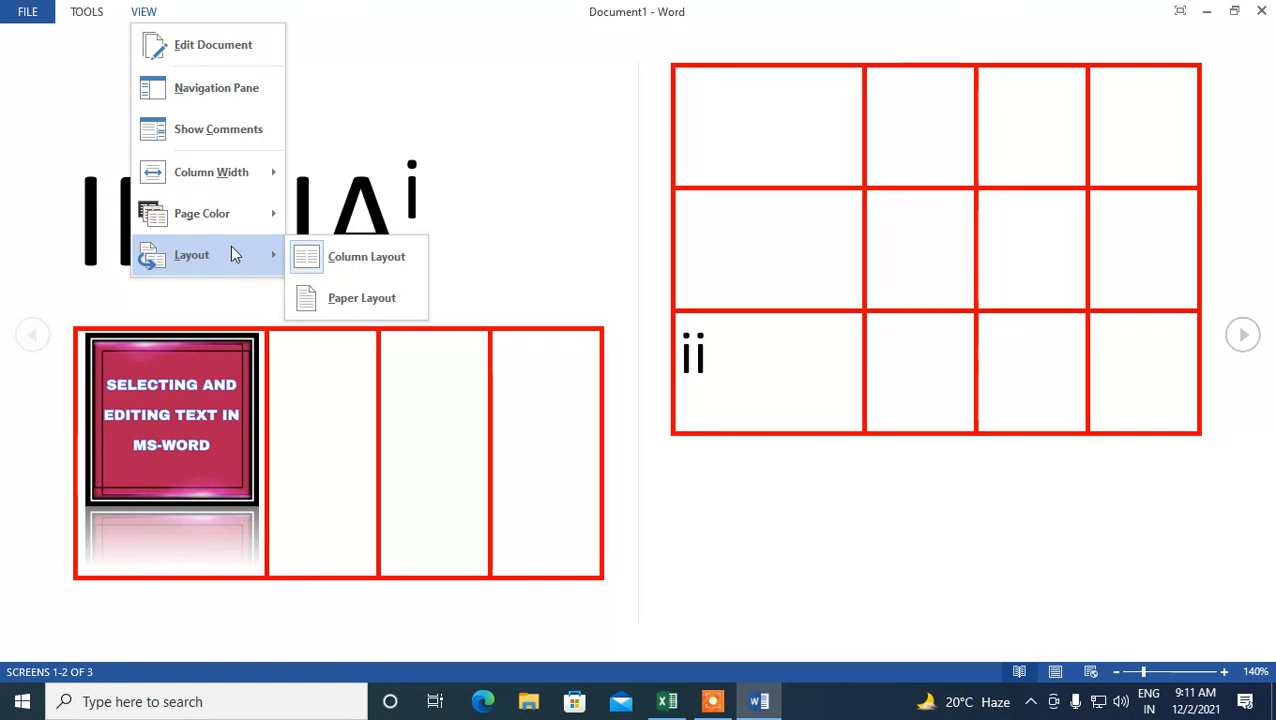
pyautogui.click(20, 11)
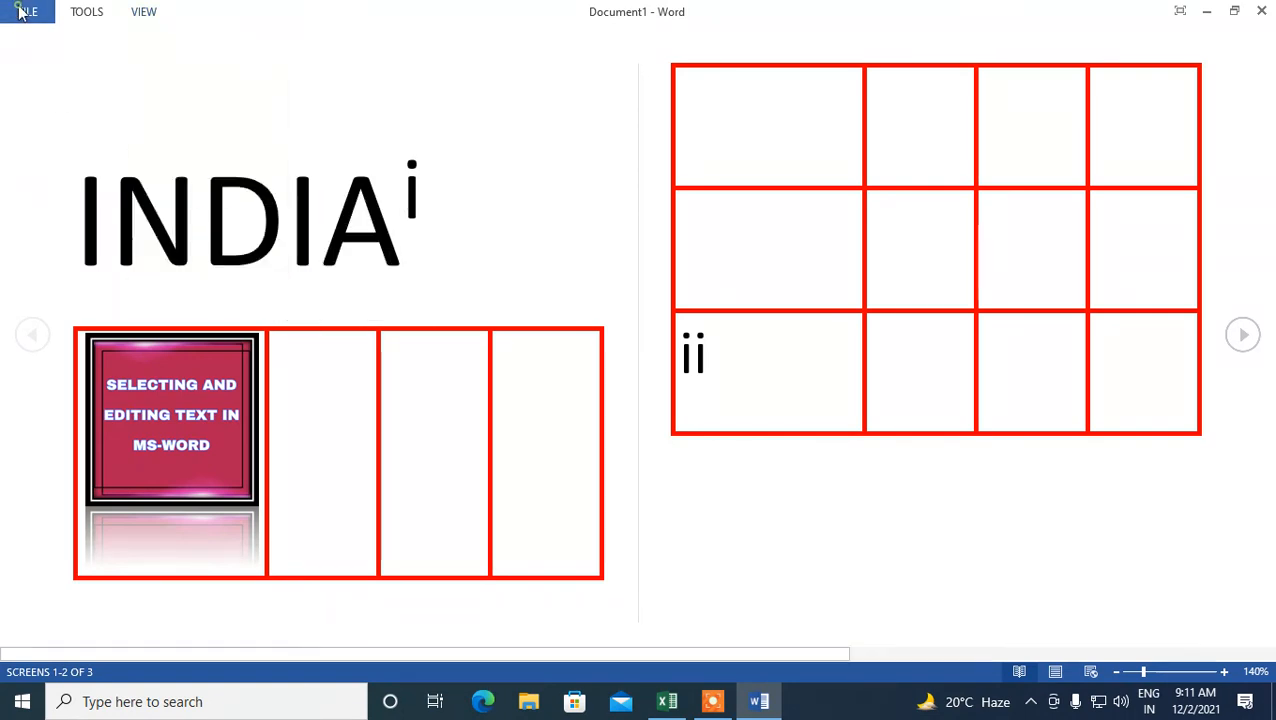
pyautogui.click(30, 34)
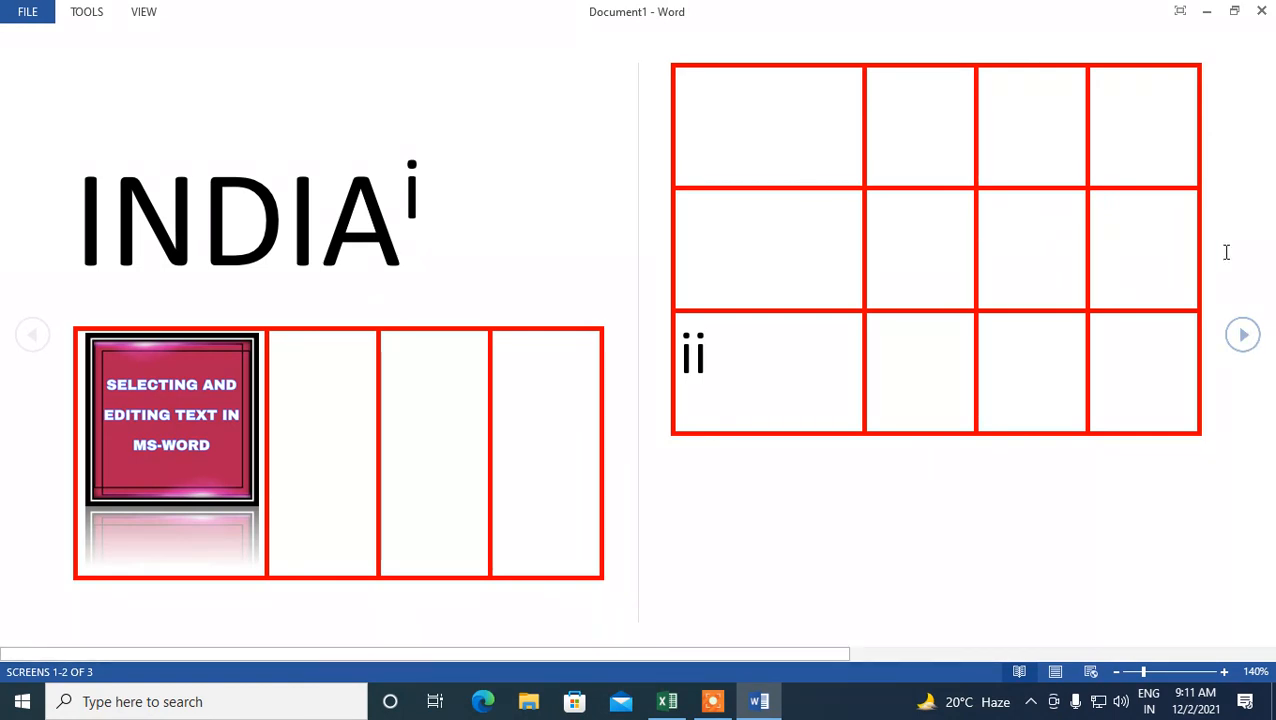
pyautogui.click(1242, 334)
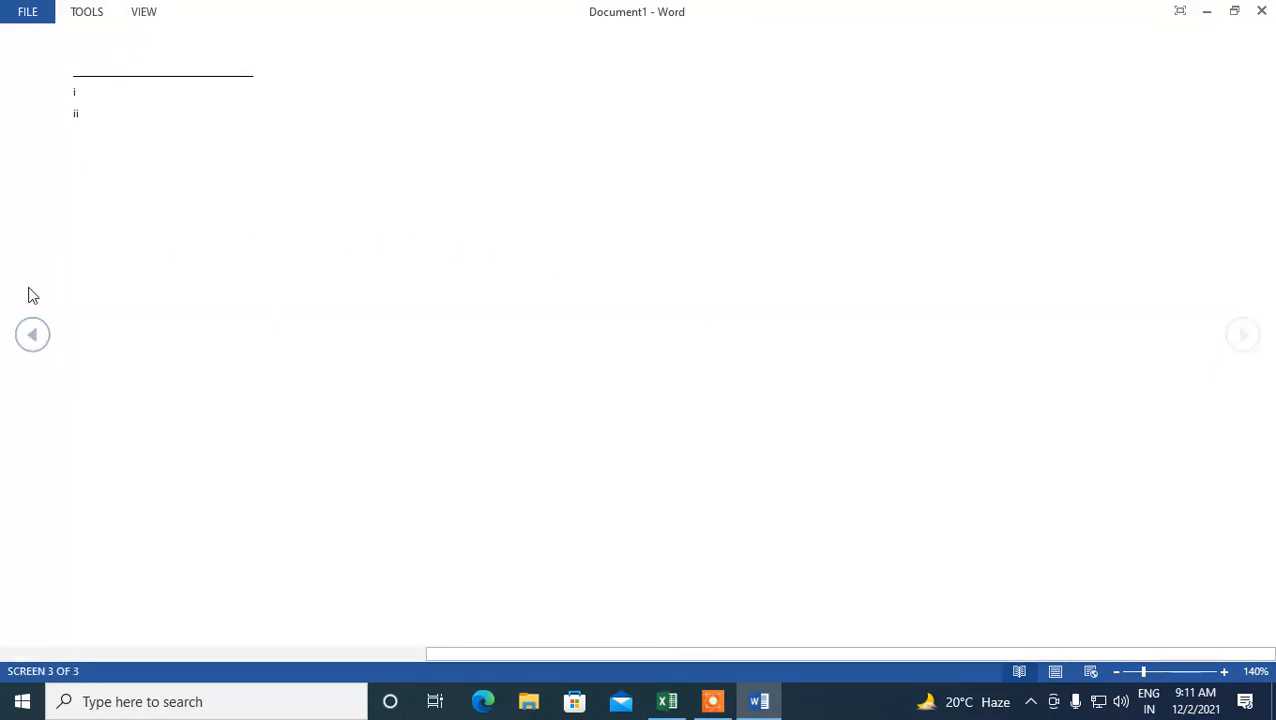
pyautogui.click(34, 342)
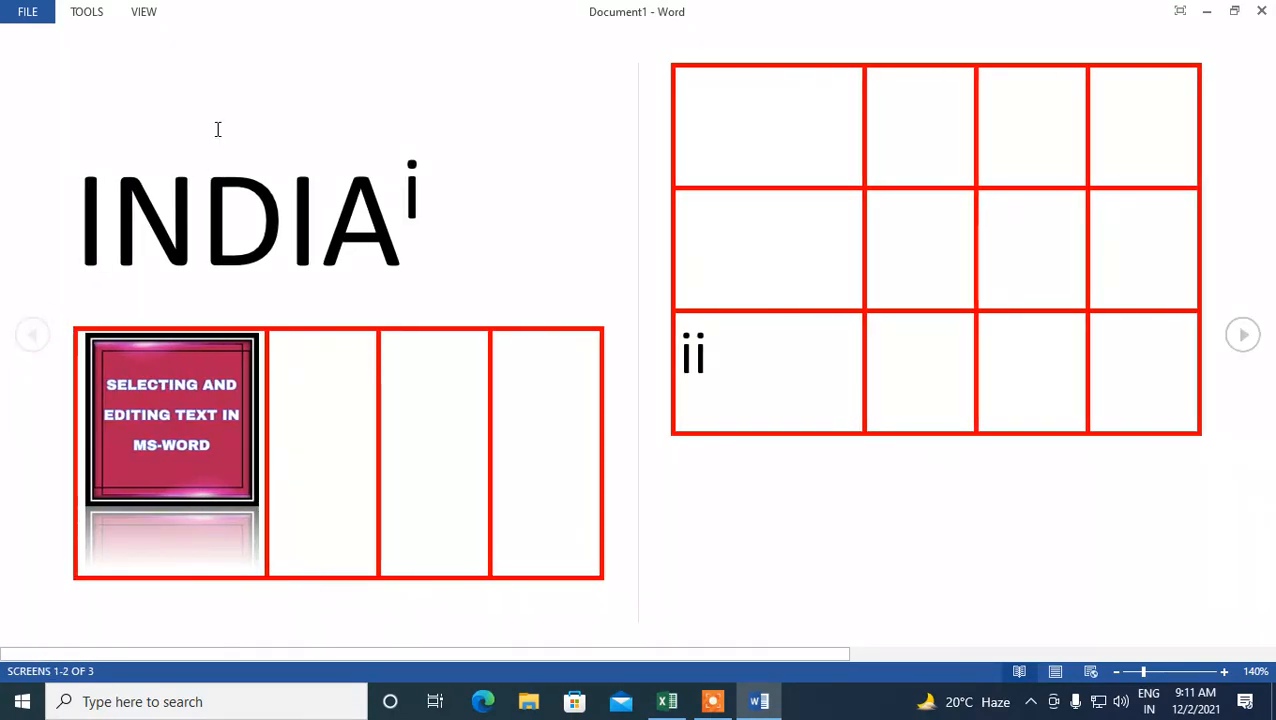
pyautogui.click(141, 14)
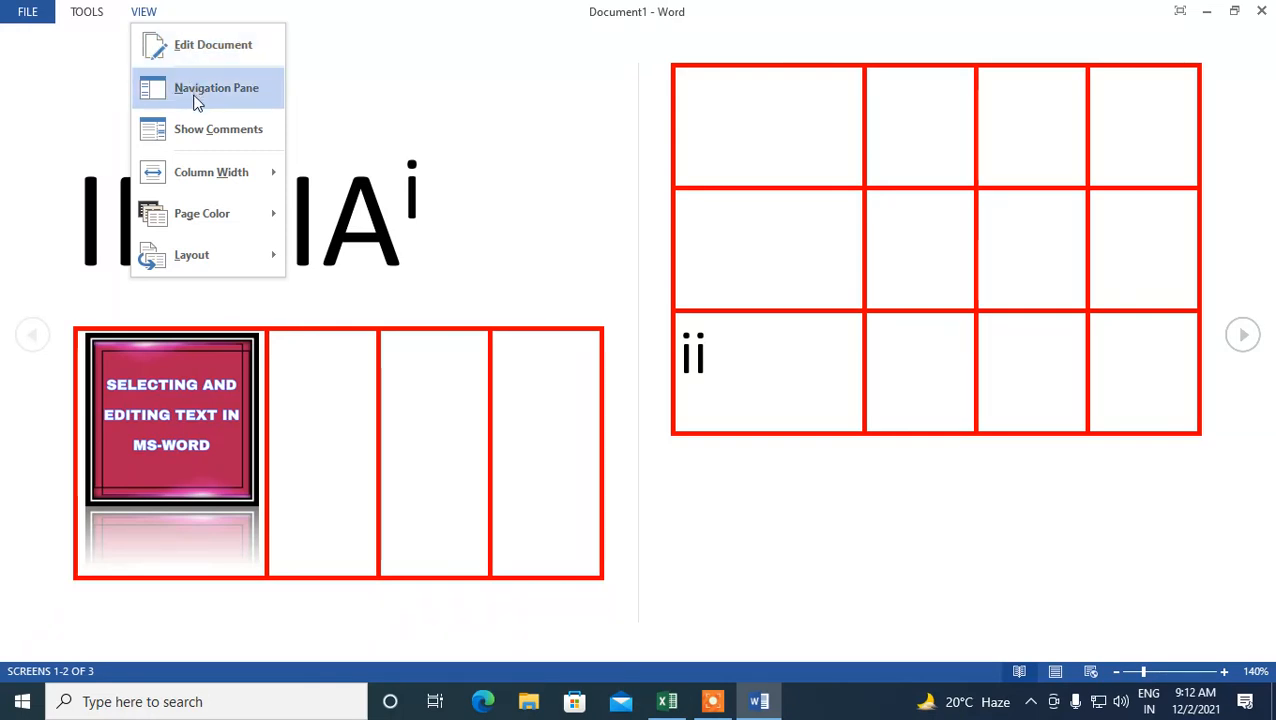
pyautogui.click(192, 50)
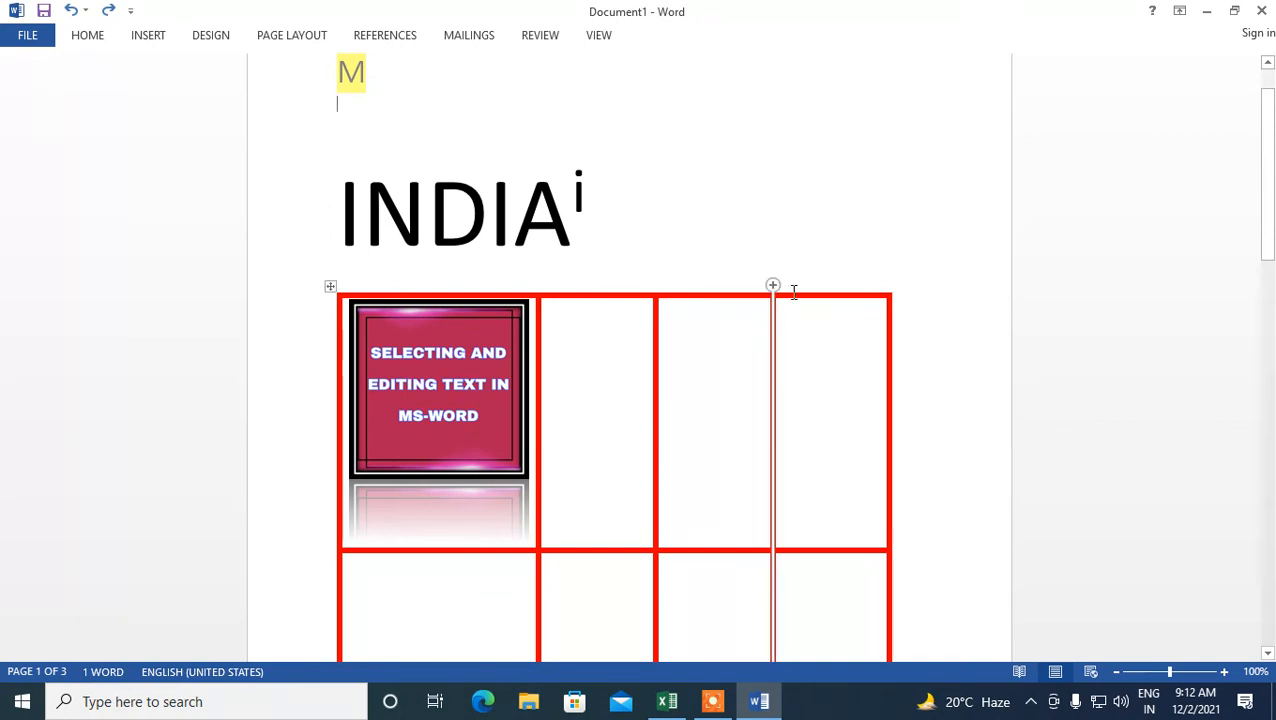
pyautogui.scroll(-4, 792, 288)
pyautogui.scroll(3, 793, 292)
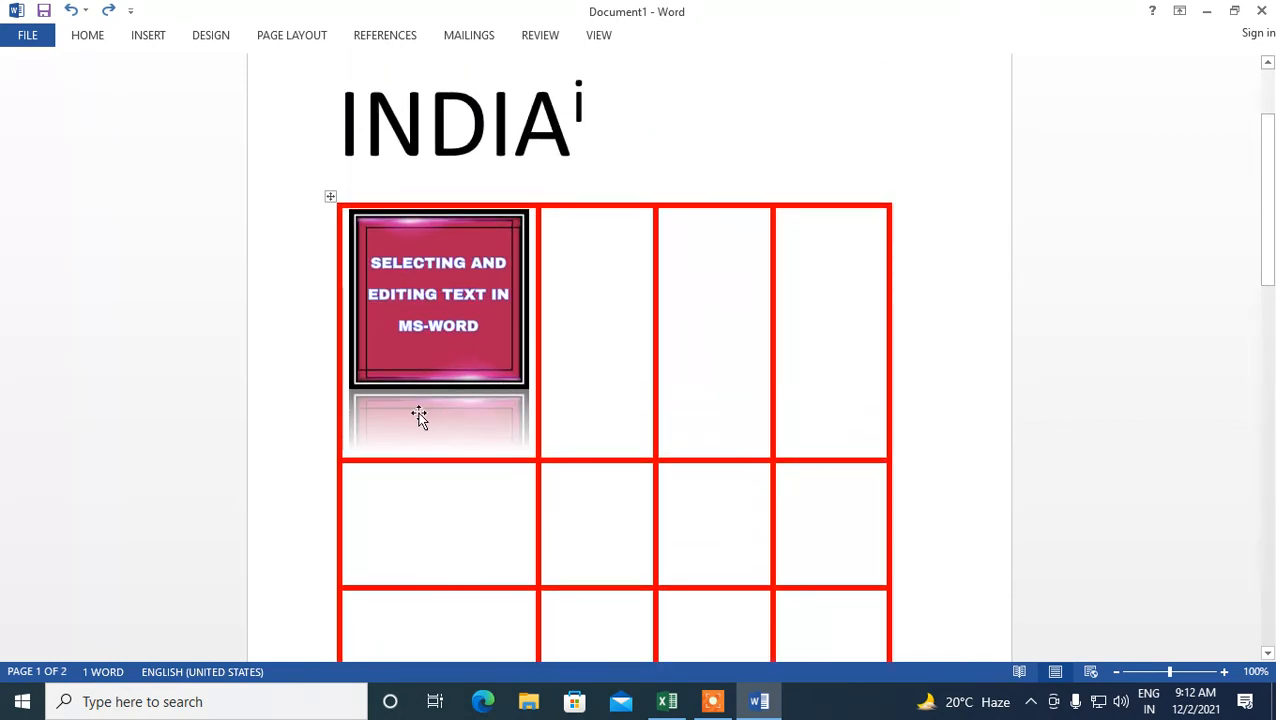
pyautogui.scroll(1, 868, 390)
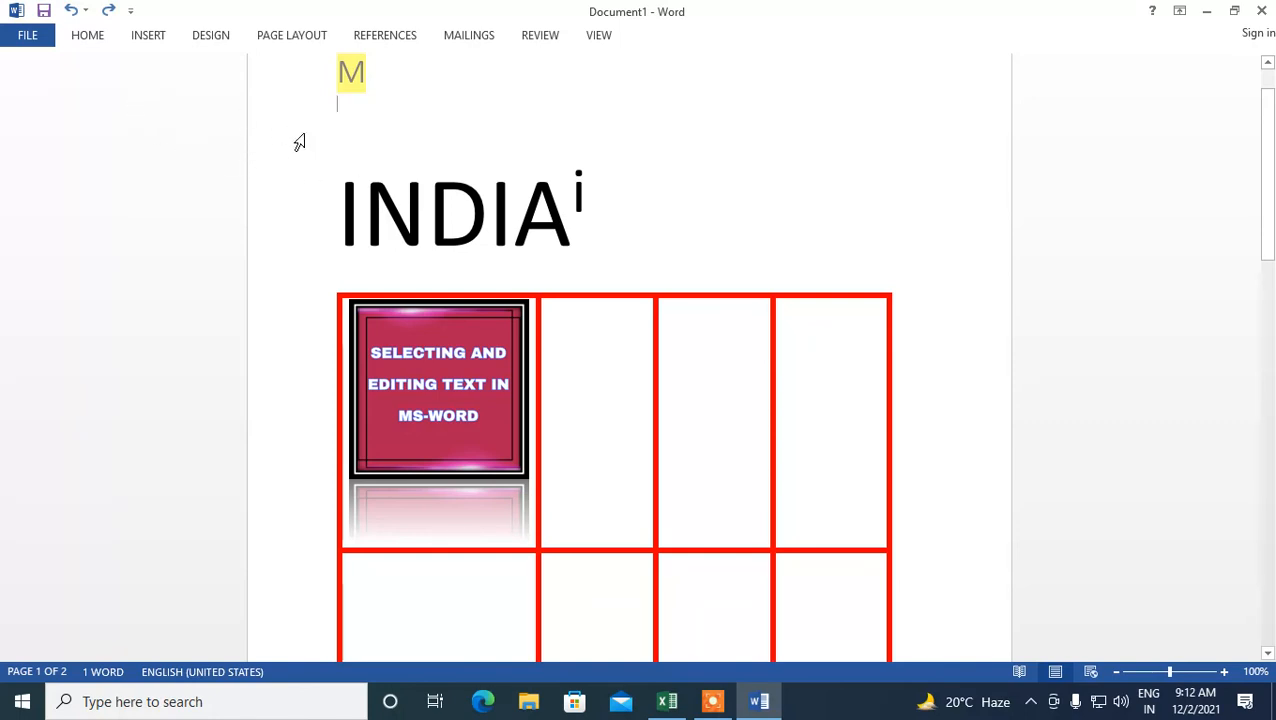
pyautogui.click(147, 40)
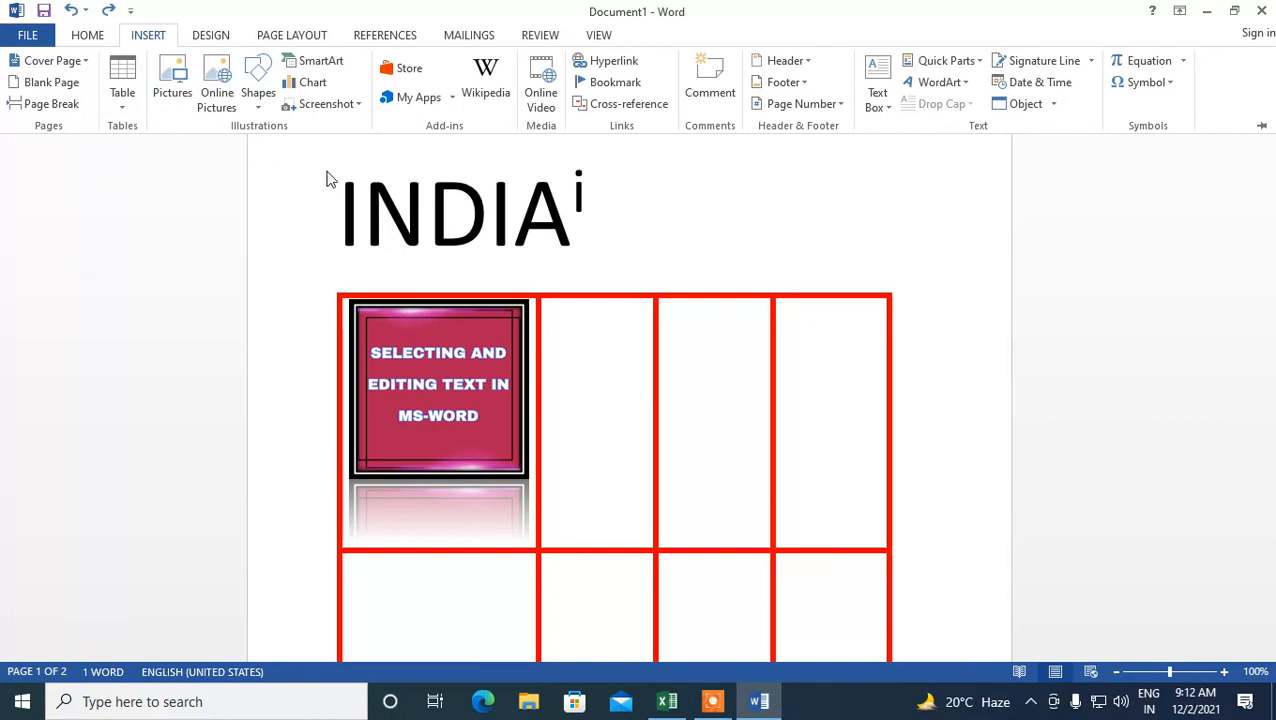
pyautogui.click(966, 88)
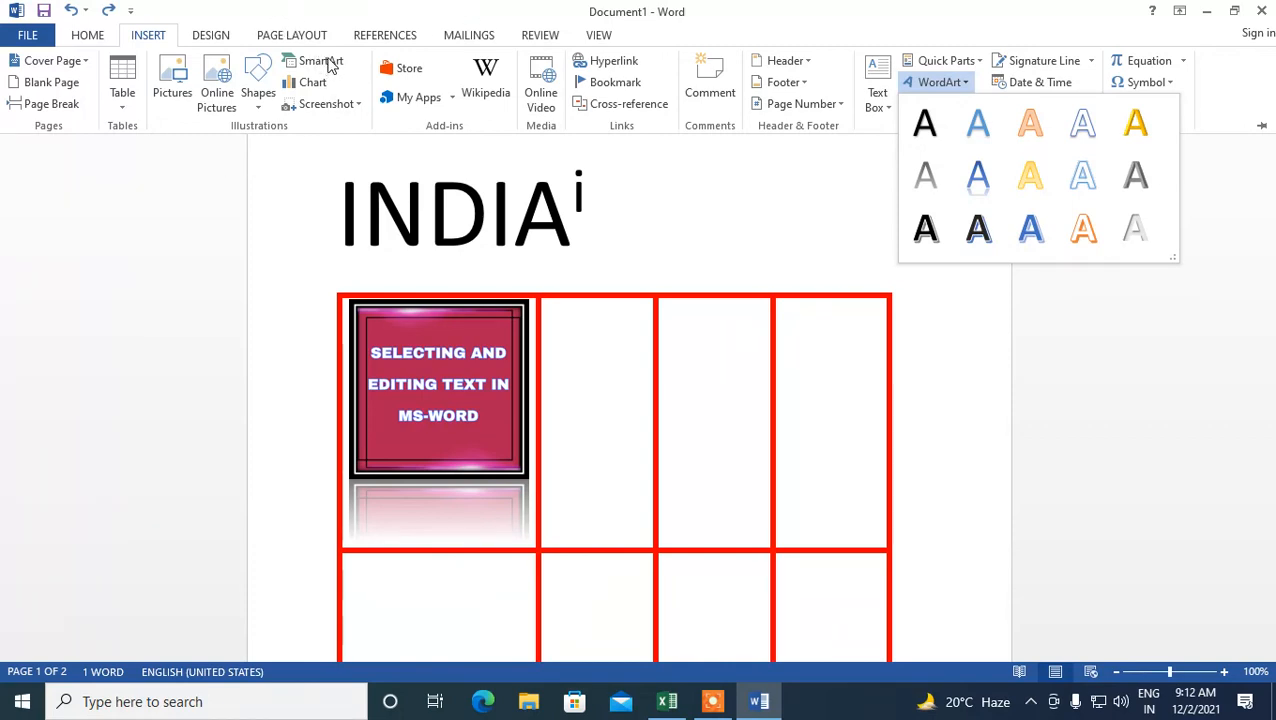
pyautogui.click(331, 64)
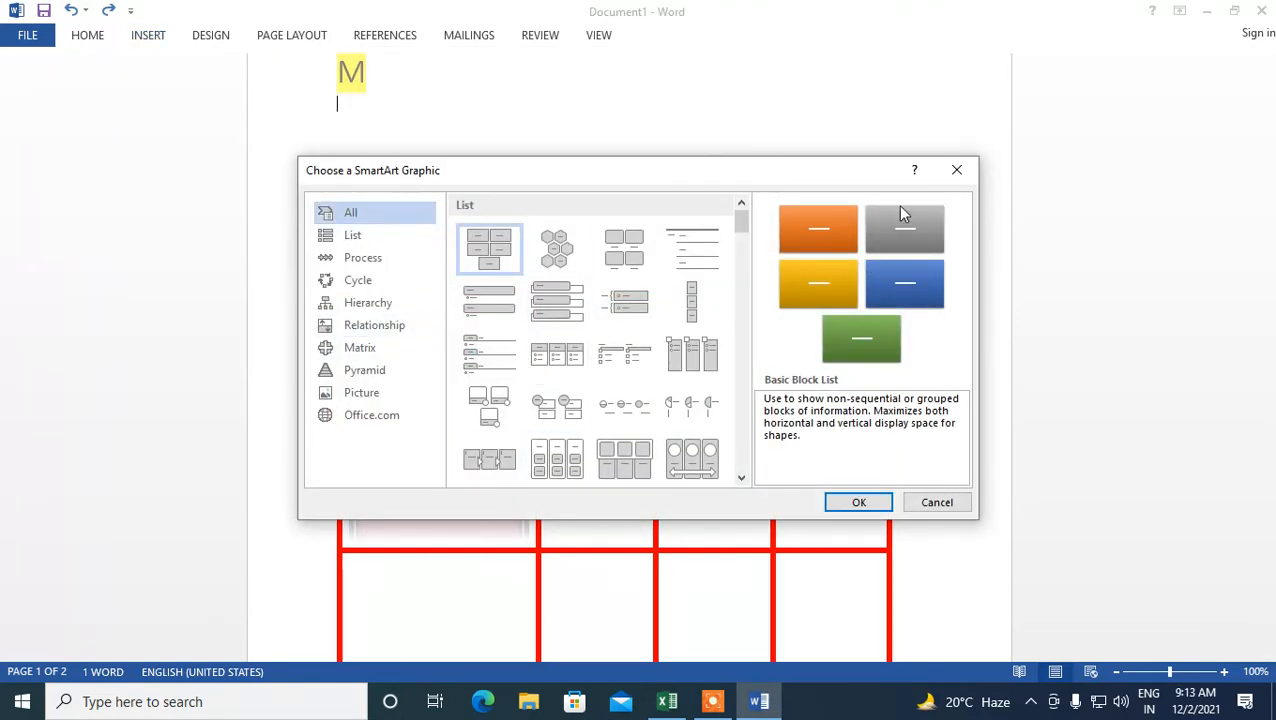
pyautogui.click(960, 174)
# - Delete the note reference mark after the INDIA title
pyautogui.scroll(-6, 715, 299)
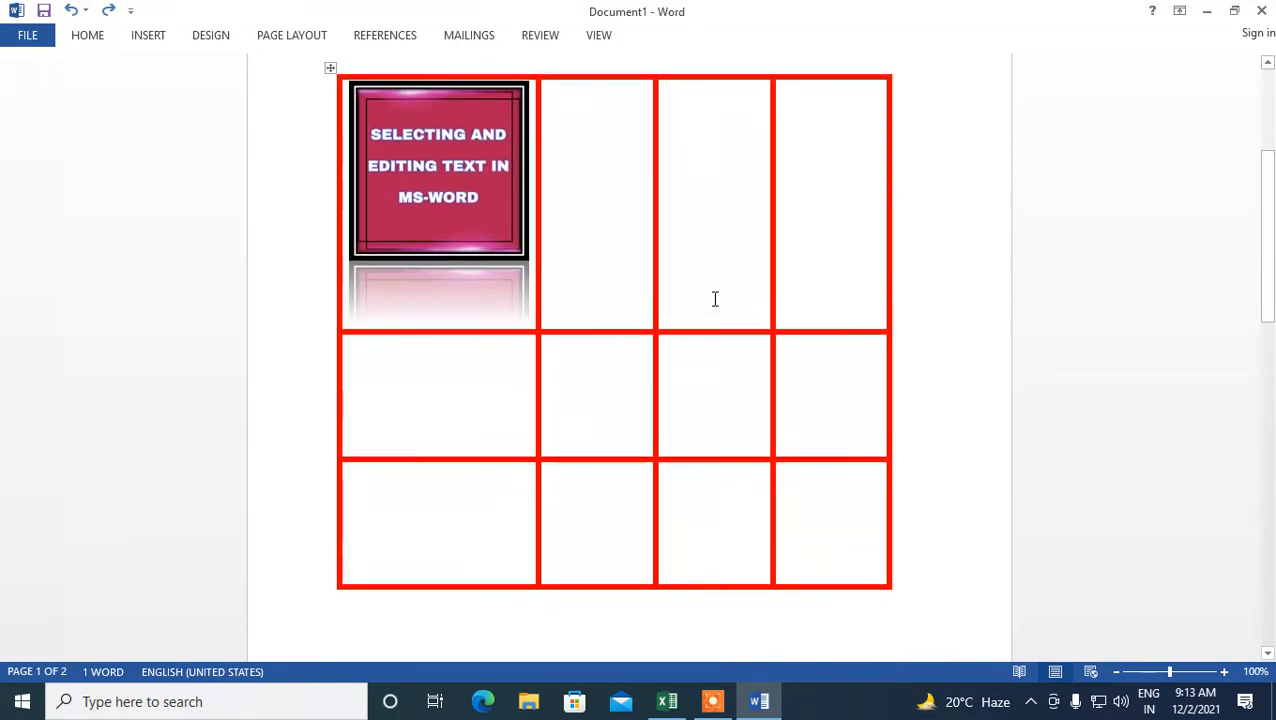
pyautogui.scroll(5, 715, 299)
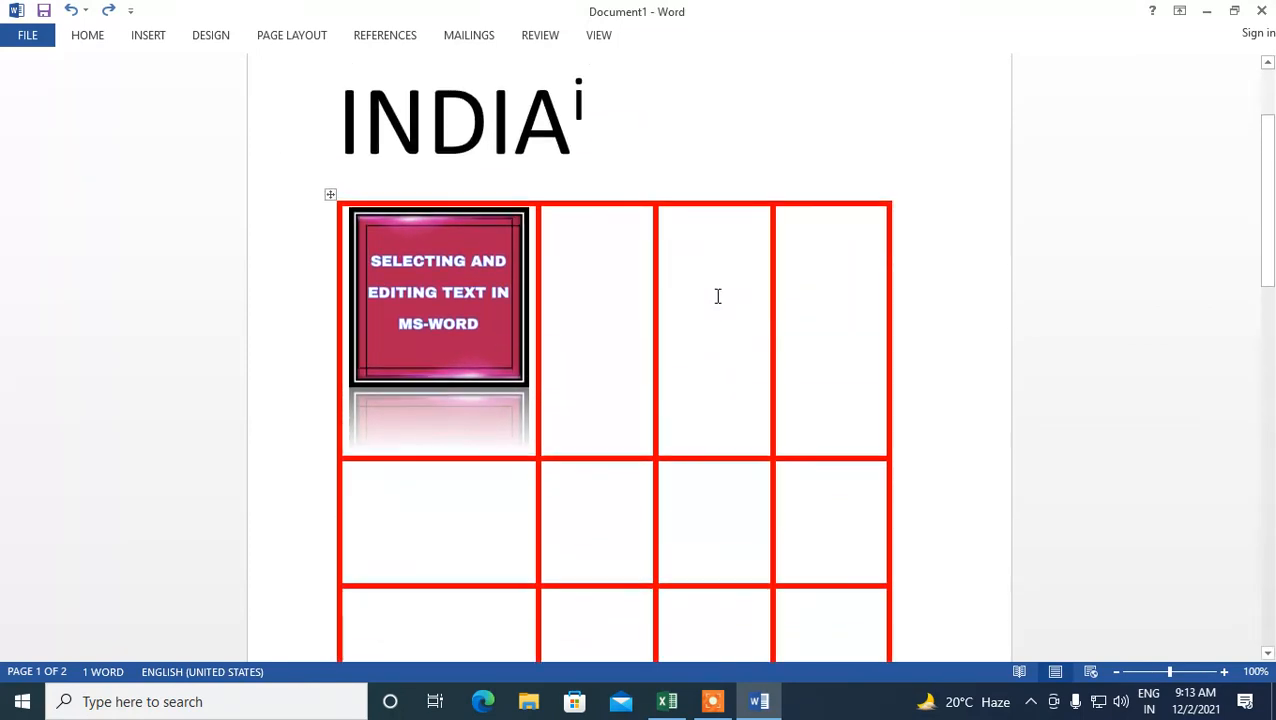
pyautogui.scroll(-1, 789, 362)
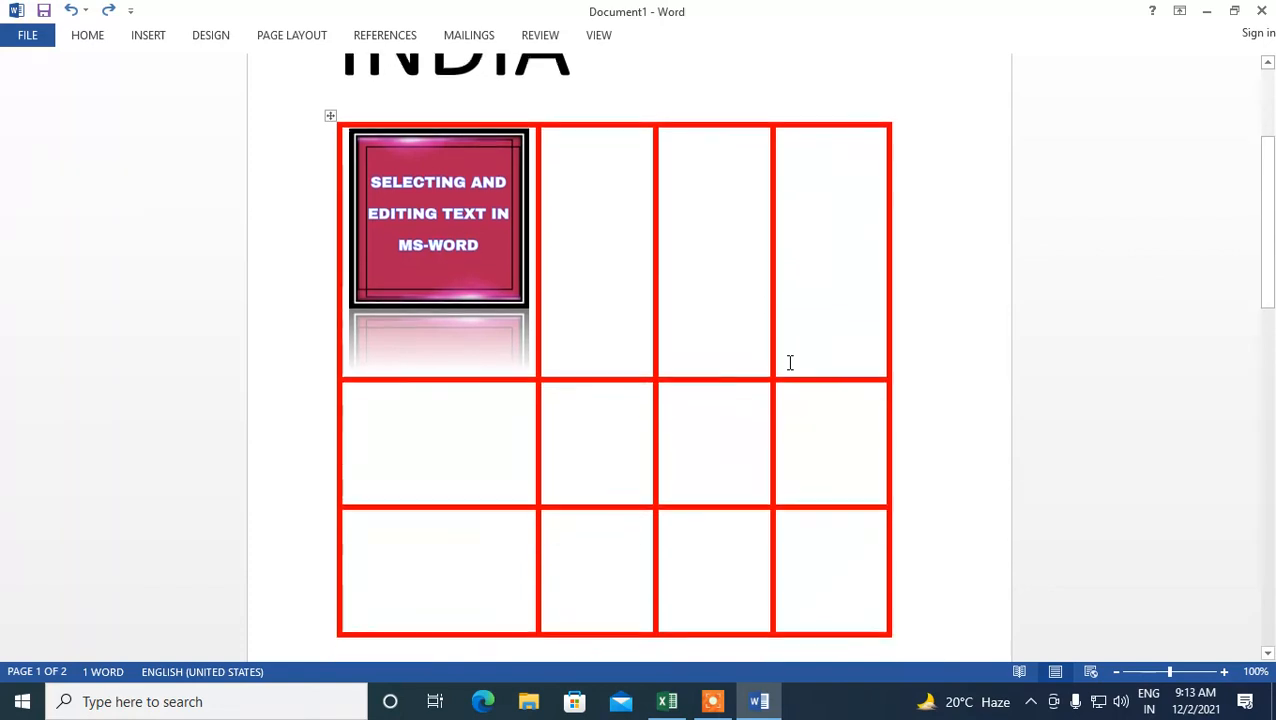
pyautogui.scroll(3, 806, 325)
pyautogui.click(596, 193)
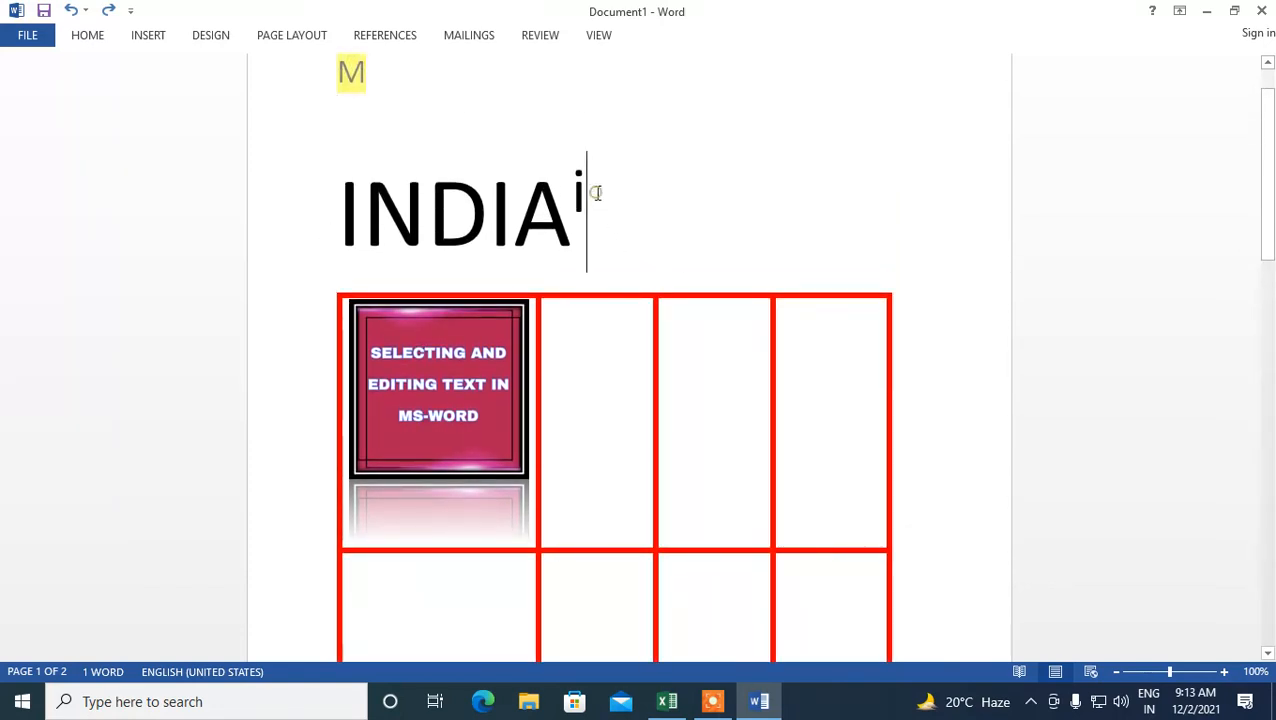
pyautogui.hotkey('shift', 'Left')
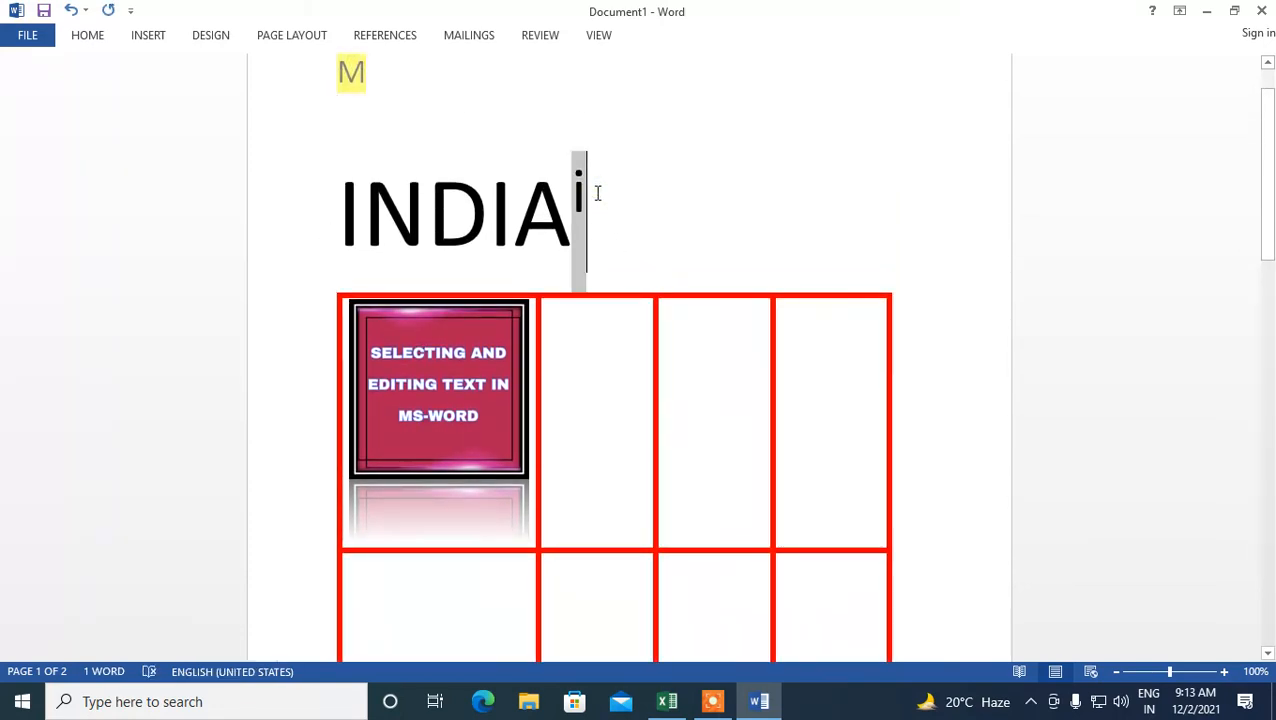
pyautogui.press('BackSpace')
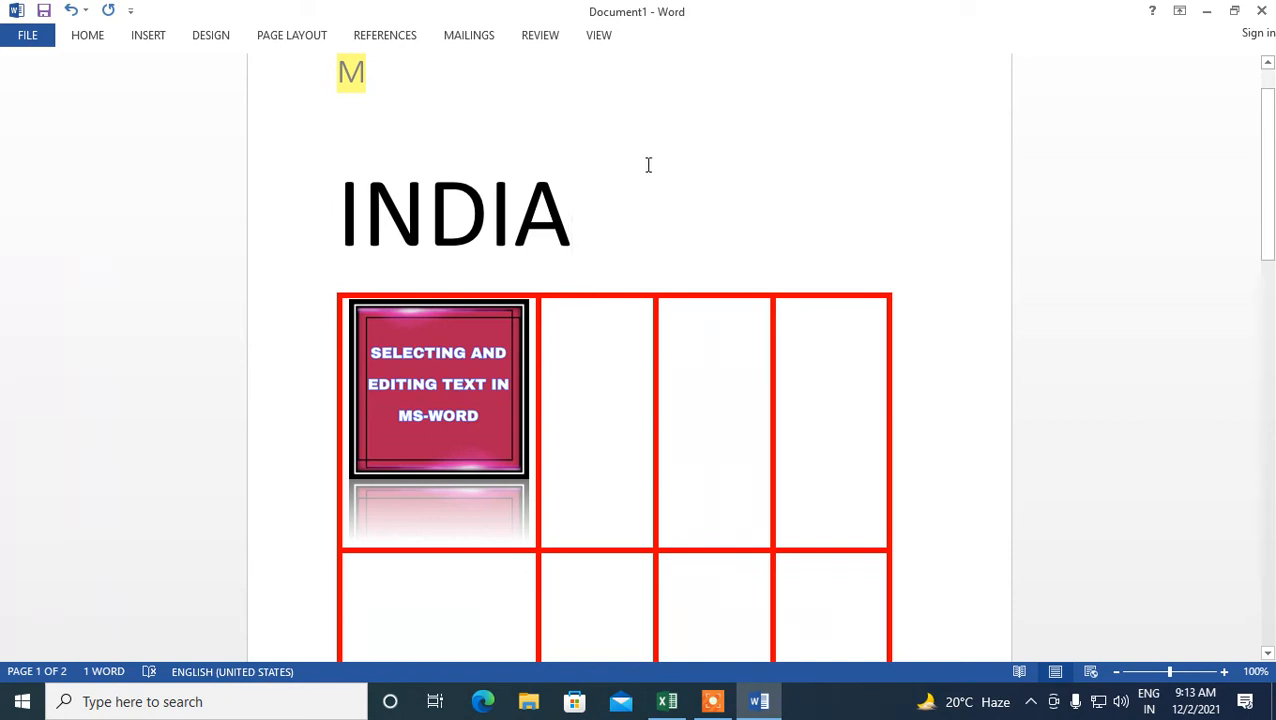
pyautogui.scroll(1, 689, 276)
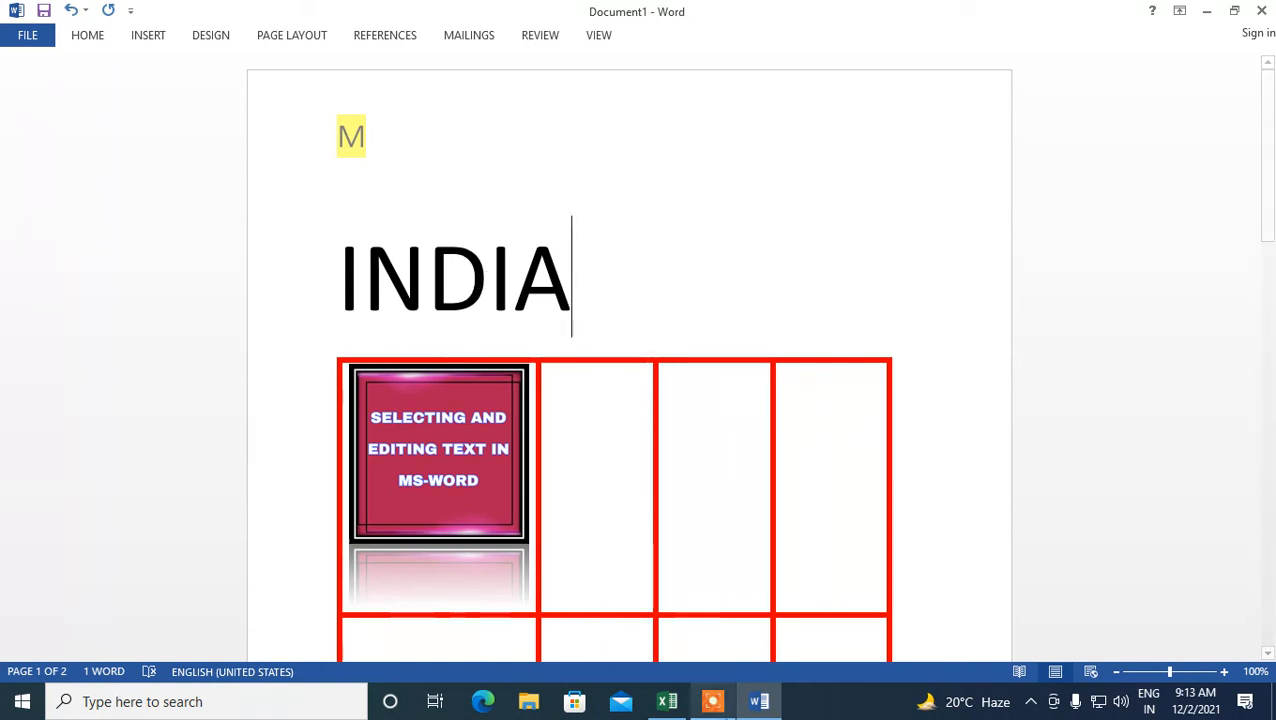
pyautogui.click(724, 703)
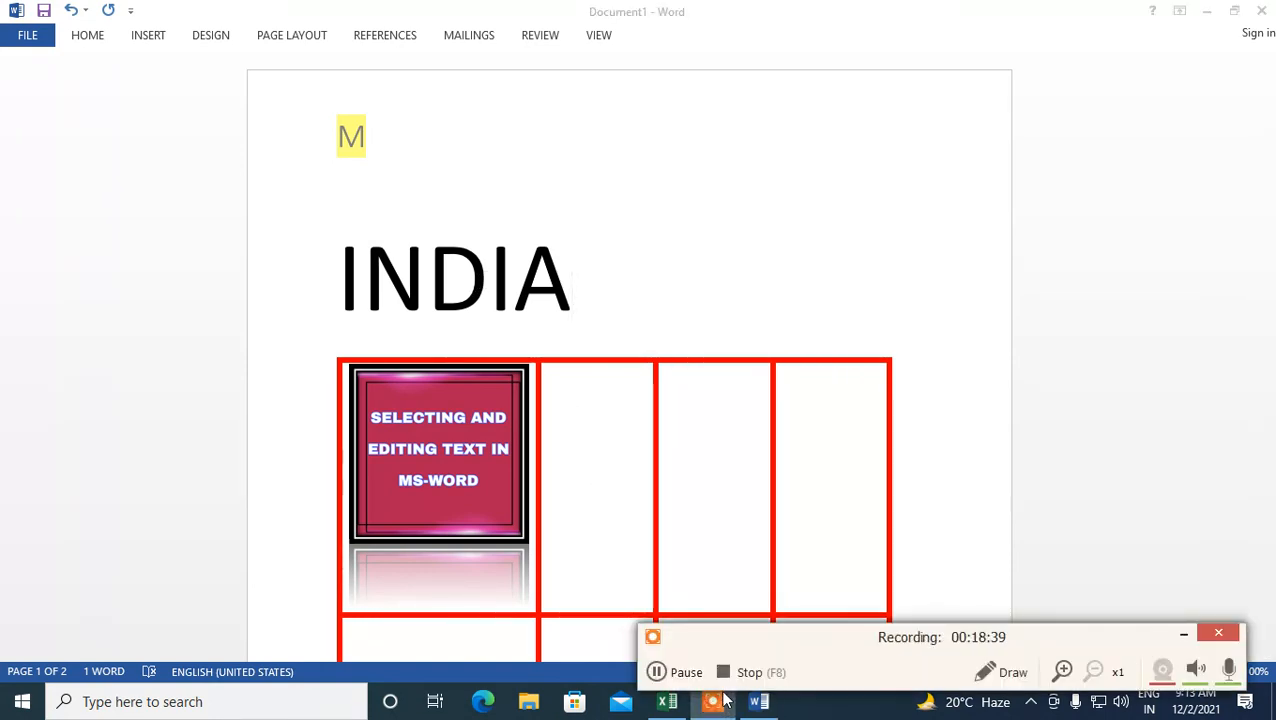